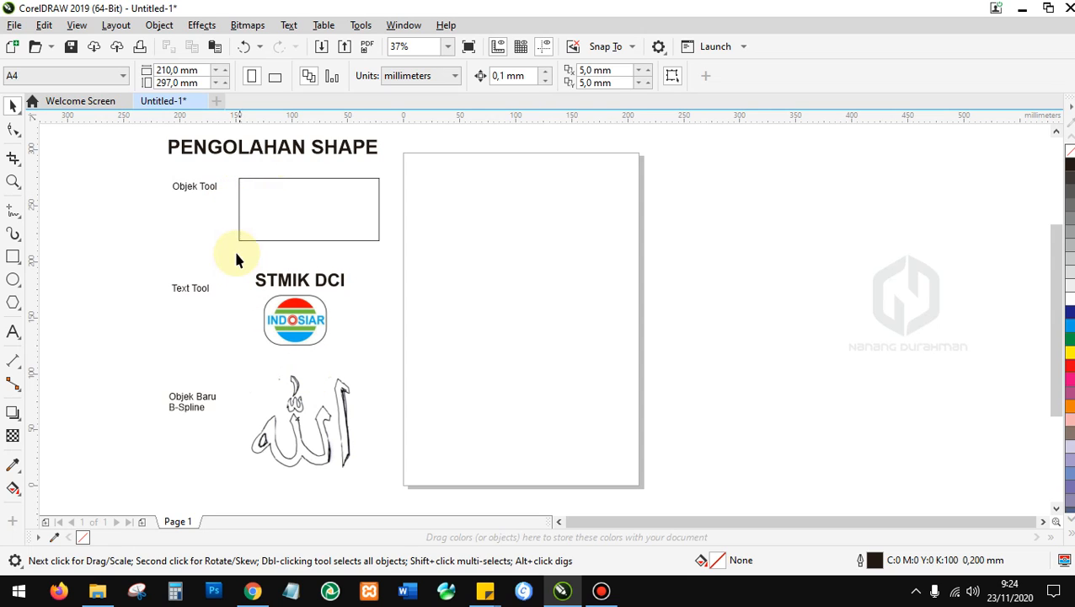
Browse the polygon, rectangle and ellipse shape options, then deselect the Objek Tool rectangle.
click(297, 217)
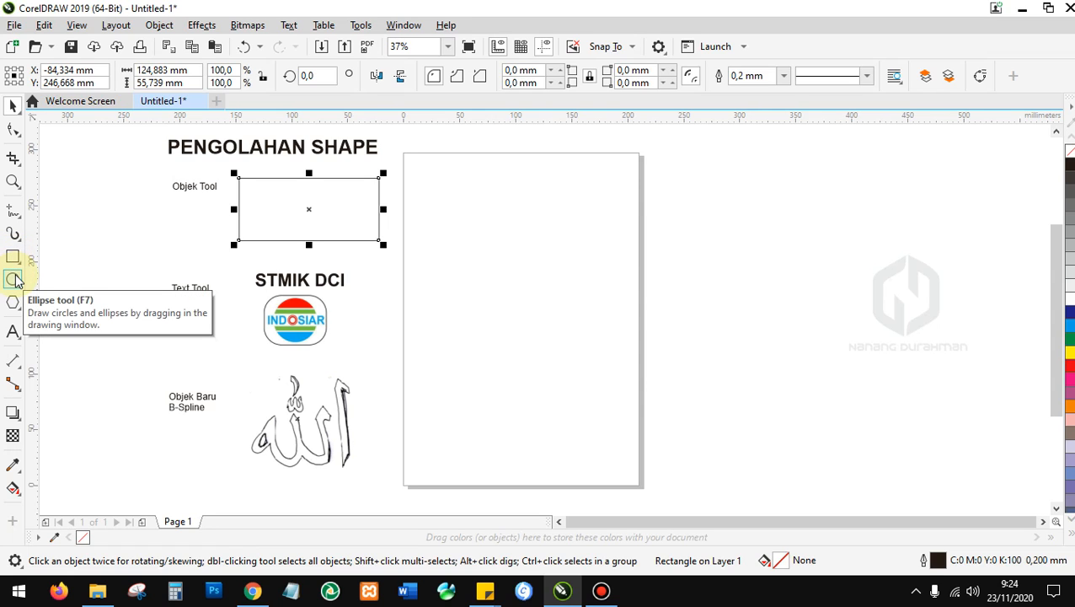
click(20, 308)
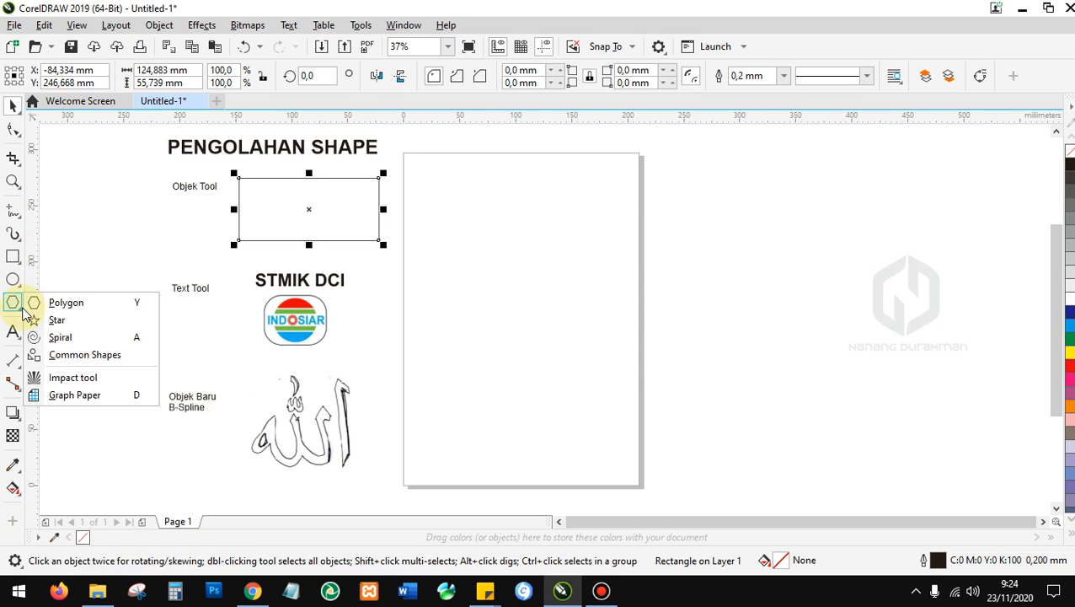
click(19, 263)
click(18, 285)
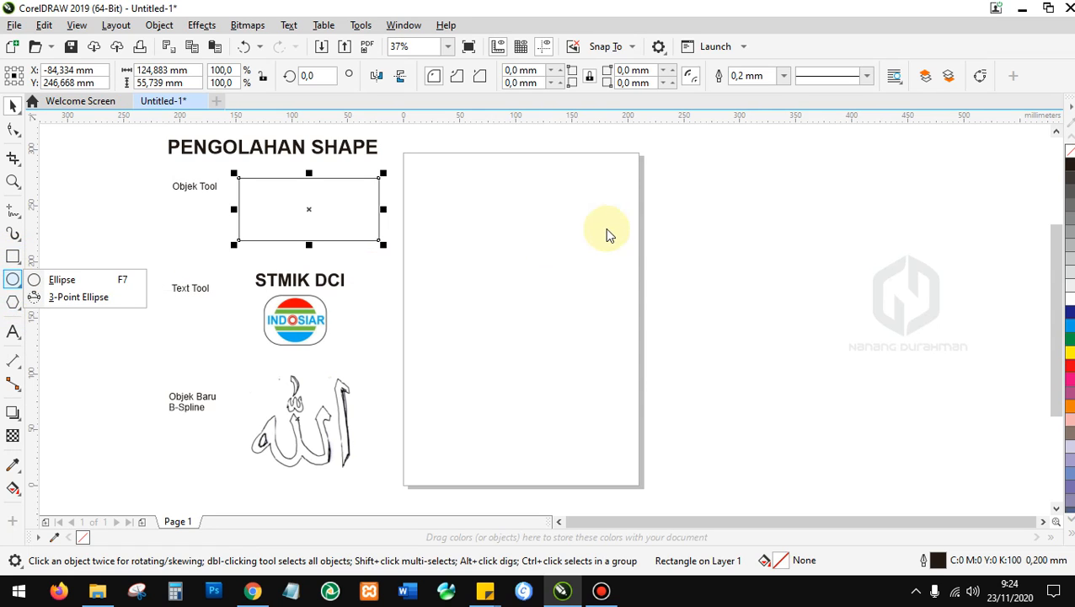
click(456, 165)
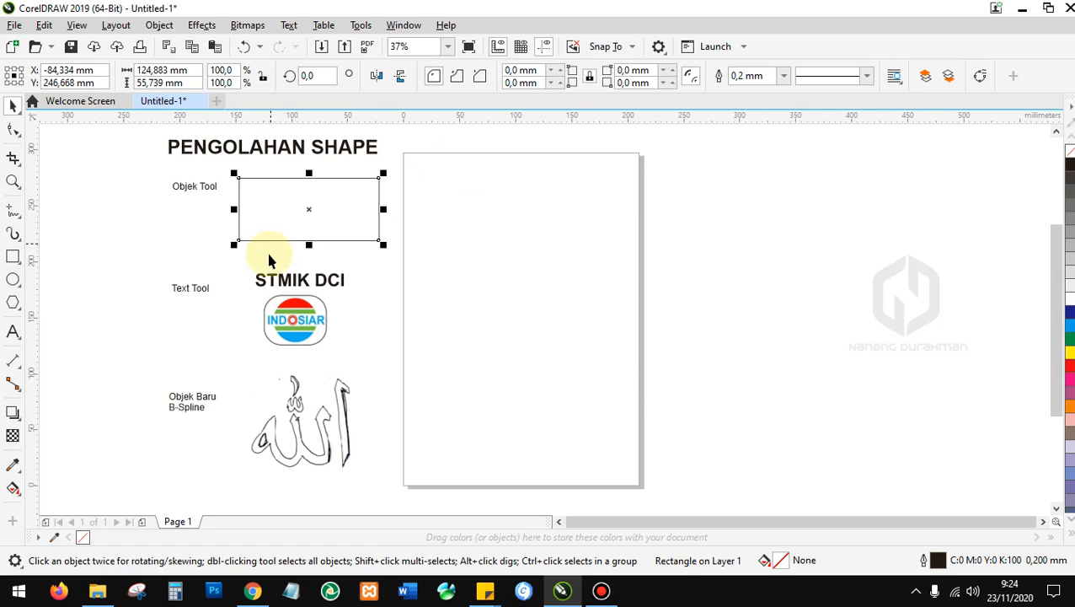
click(189, 265)
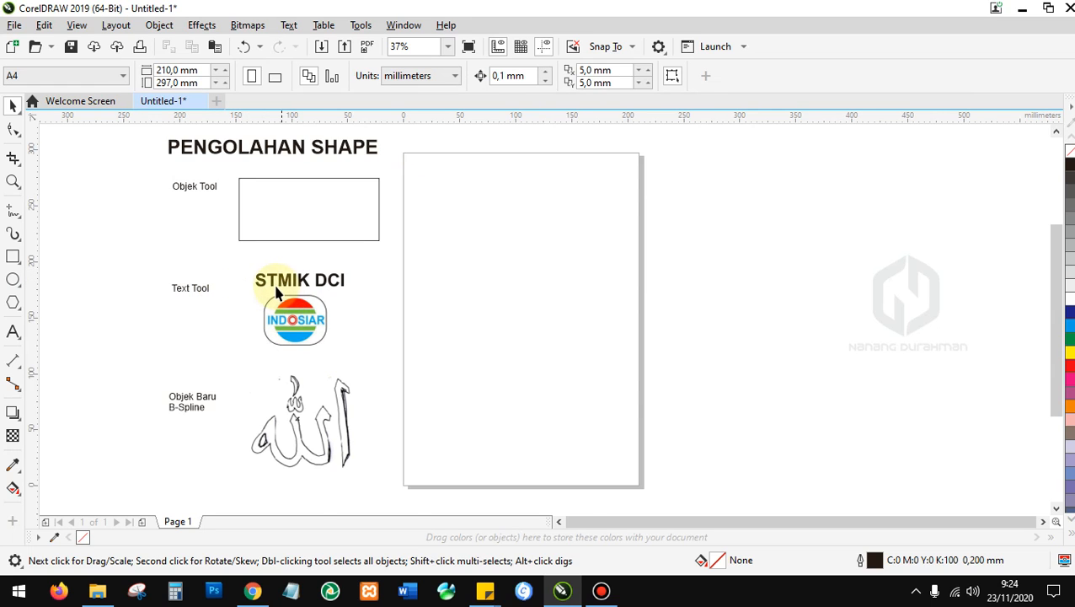
scroll(274, 288, up, 2)
scroll(299, 308, down, 2)
scroll(304, 327, up, 2)
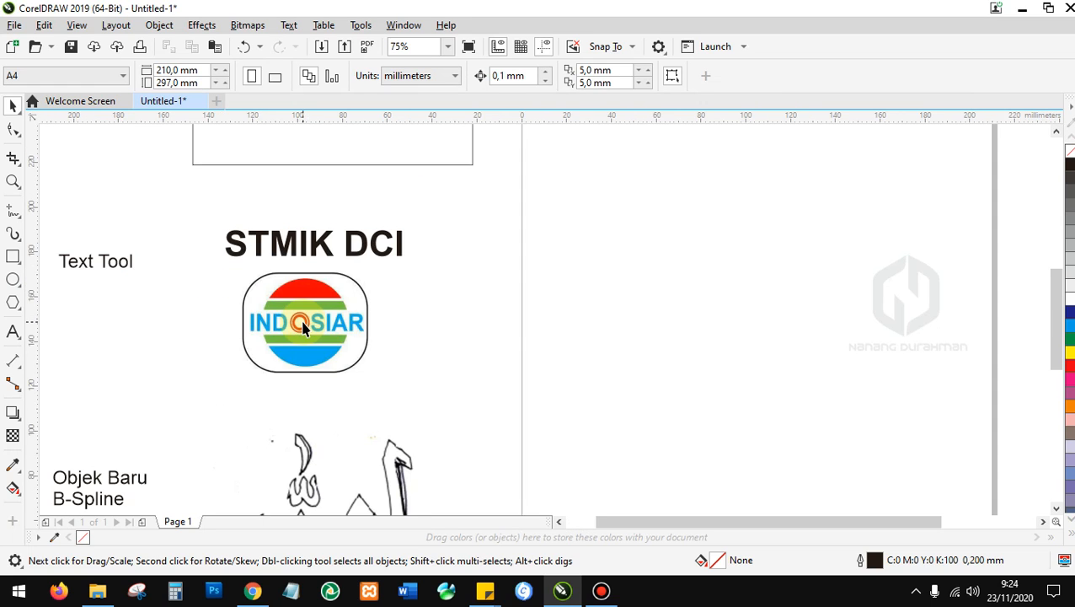
scroll(304, 327, down, 2)
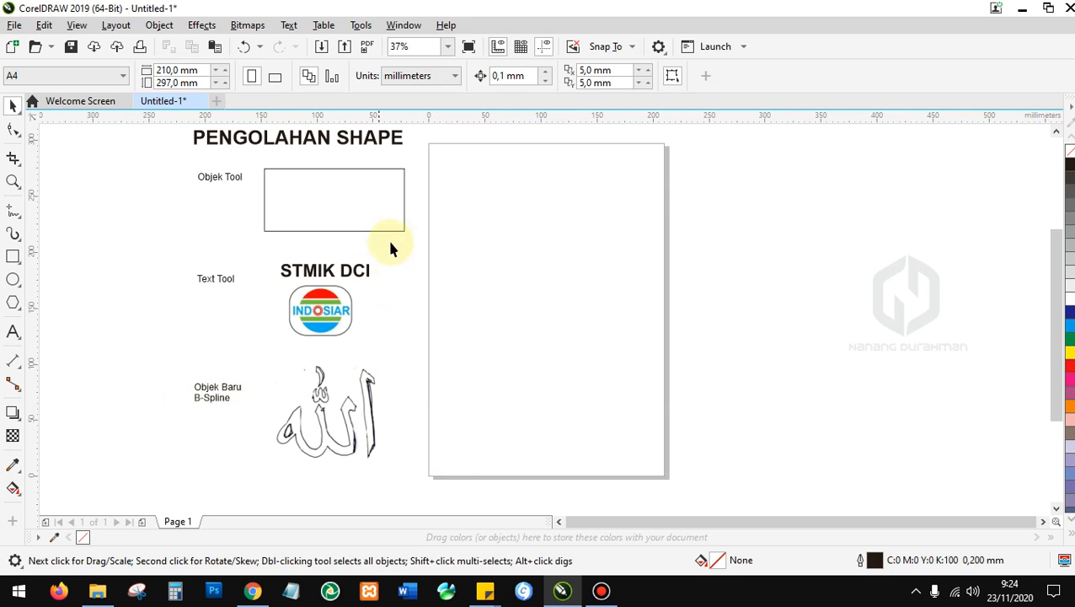
scroll(367, 314, up, 1)
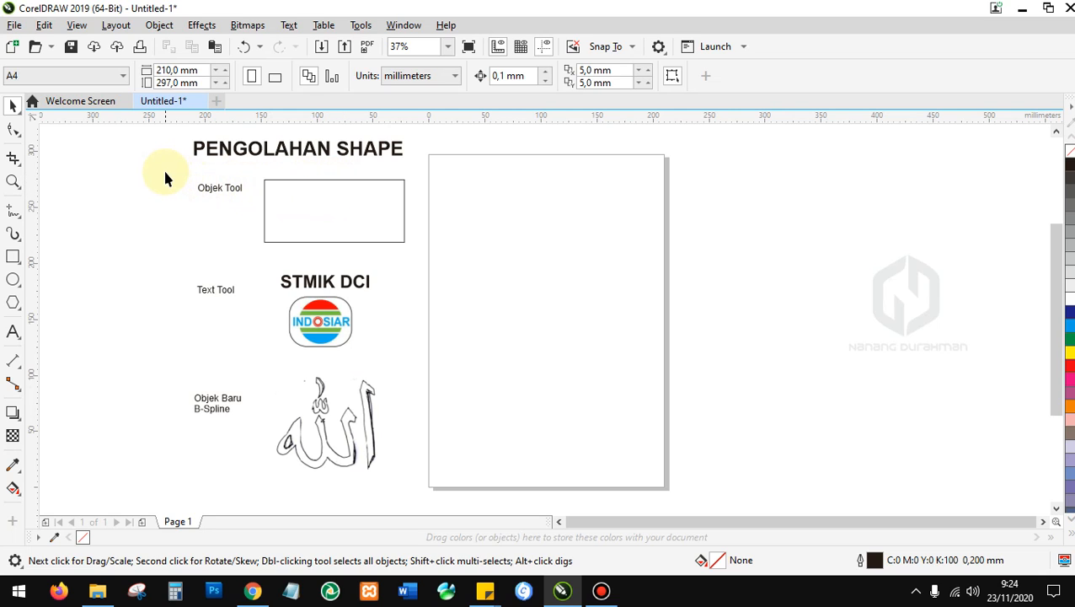
Drag the Objek Tool rectangle onto the blank A4 page and position it near the top.
click(312, 200)
drag(329, 198, 553, 205)
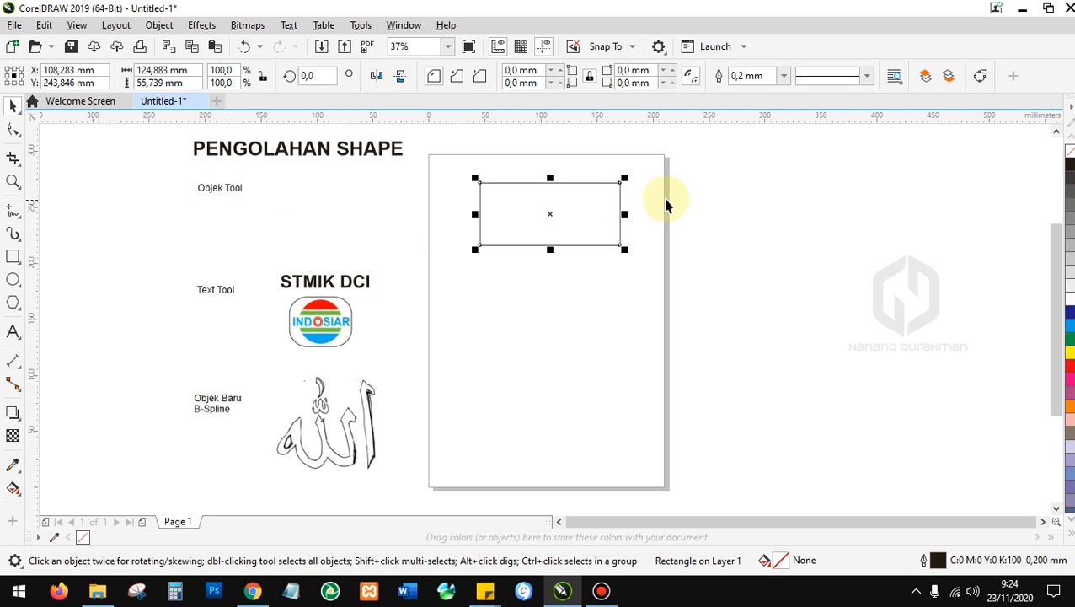
scroll(666, 204, up, 4)
scroll(318, 208, down, 4)
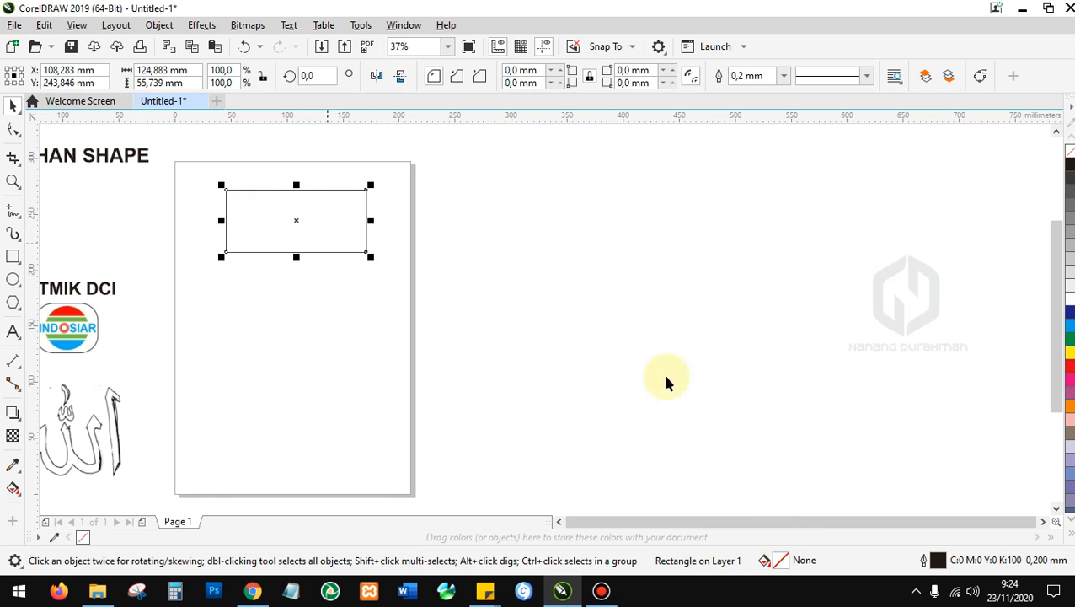
click(784, 519)
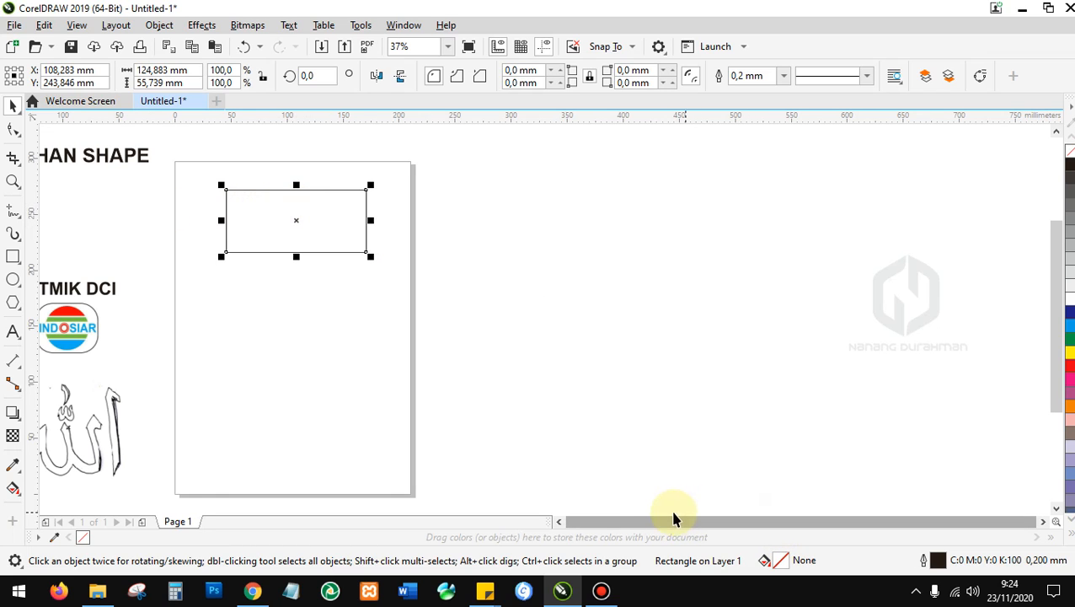
click(560, 522)
click(560, 523)
scroll(509, 225, up, 1)
drag(524, 214, 508, 256)
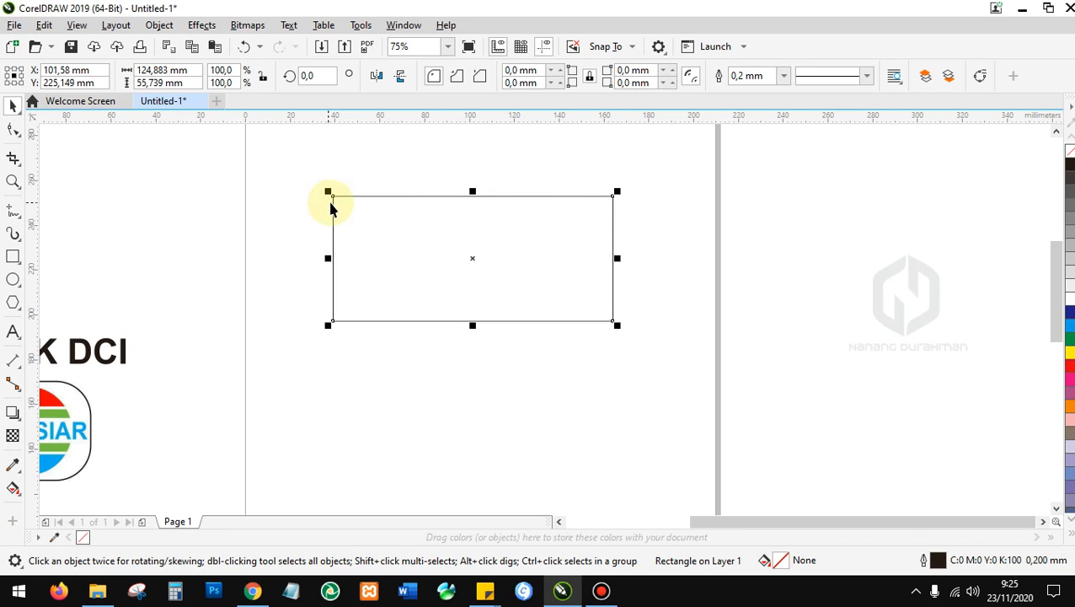
scroll(333, 199, up, 1)
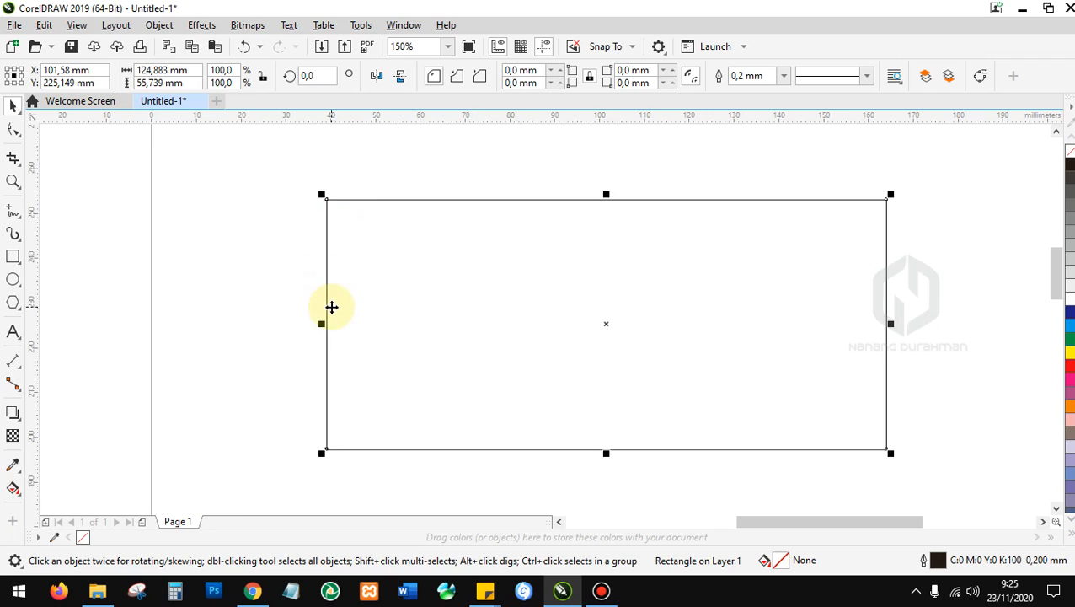
scroll(333, 305, down, 1)
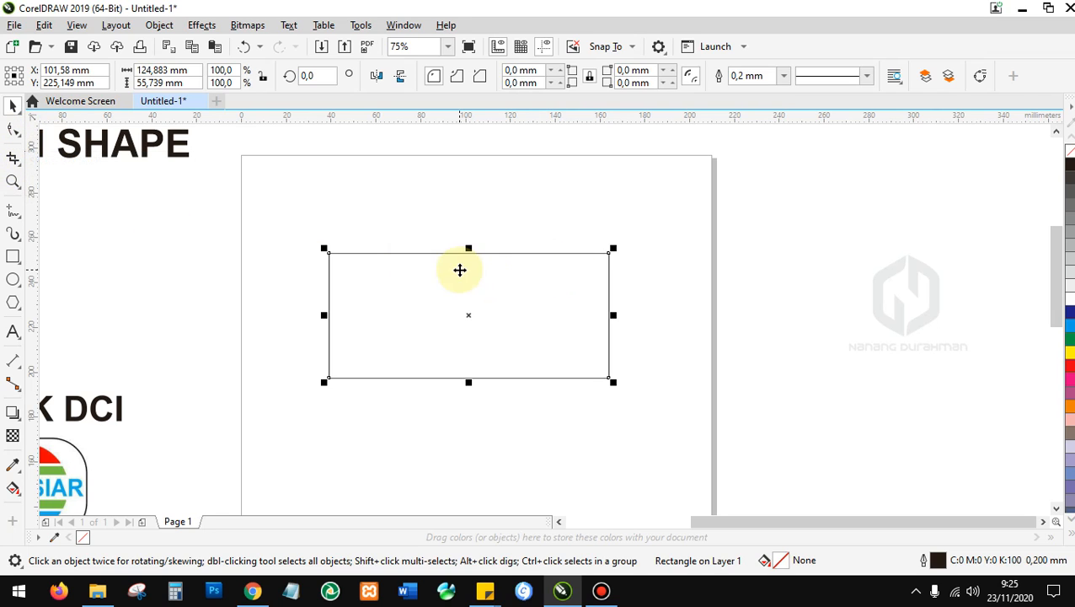
Drag a corner node with the Shape tool to round all four corners to 0.618 mm.
click(13, 129)
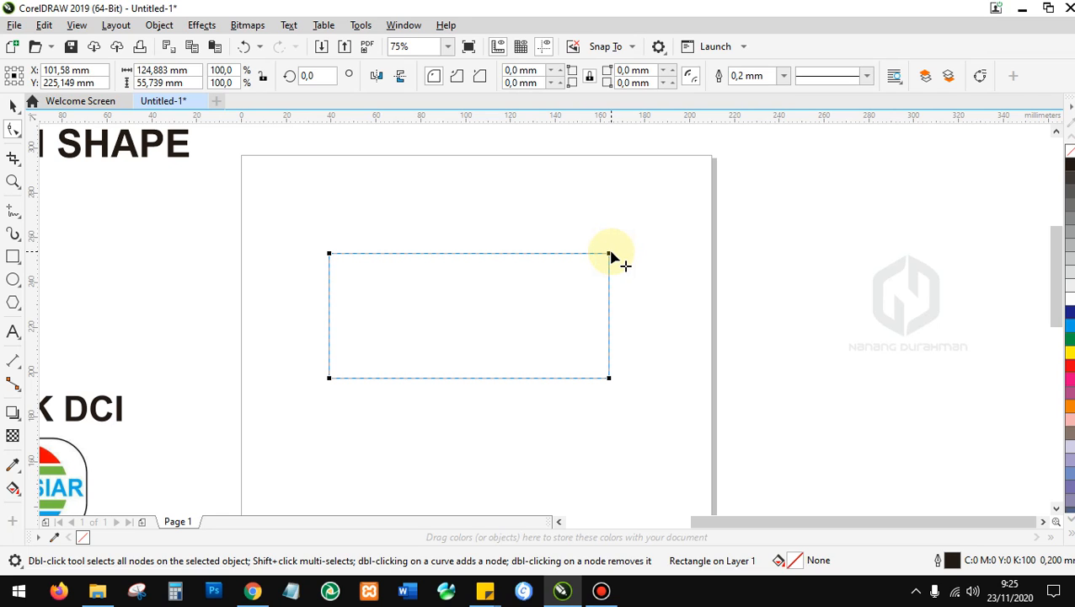
drag(610, 253, 584, 263)
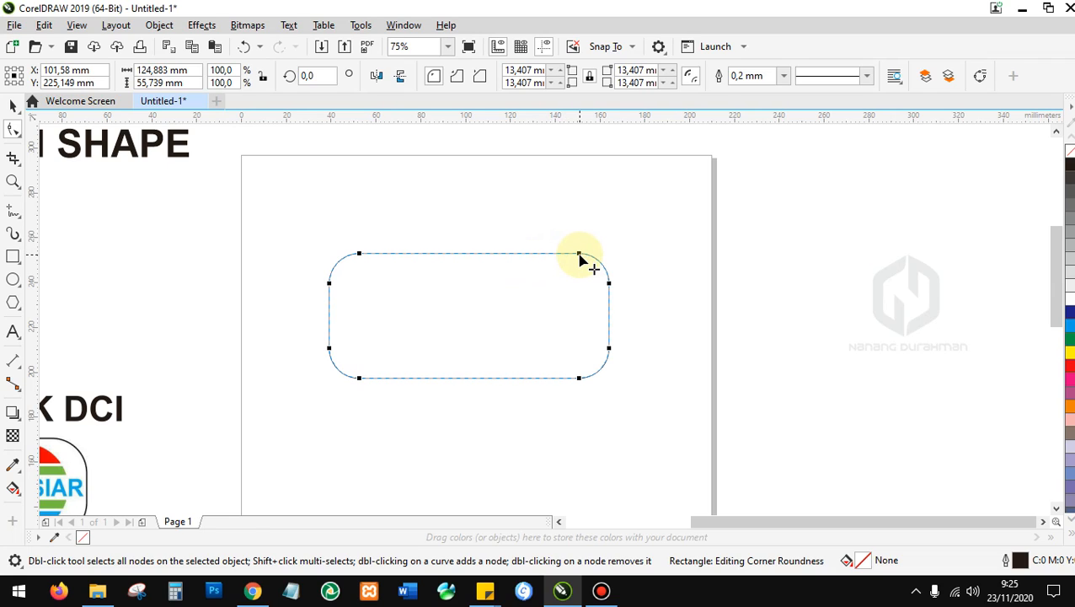
drag(580, 256, 640, 260)
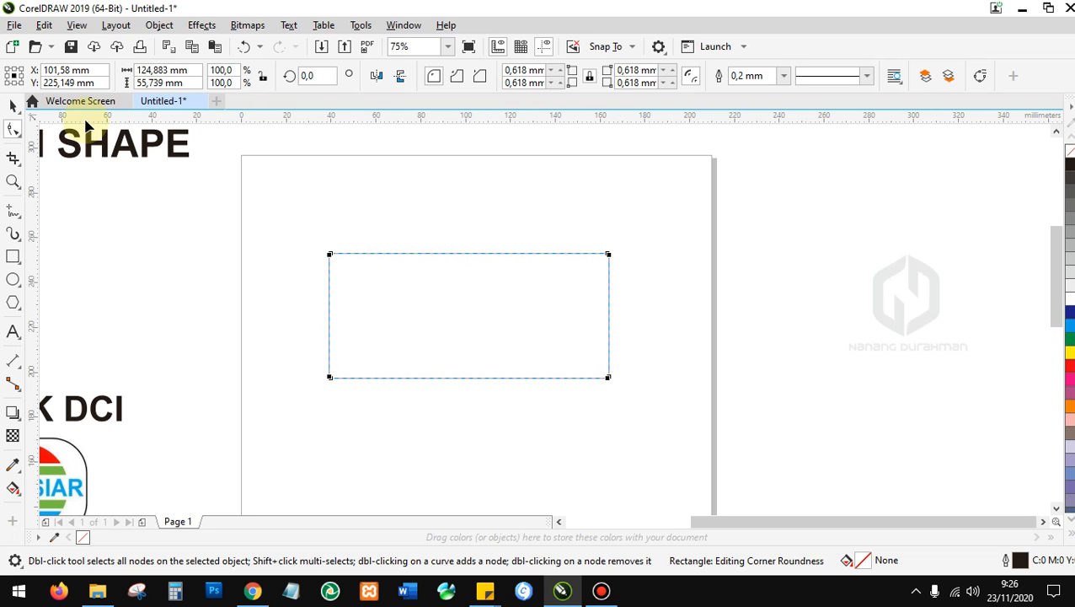
click(13, 106)
Convert the 124.883 × 55.739 mm rectangle to curves from its right-click menu.
scroll(552, 323, down, 2)
scroll(478, 300, up, 4)
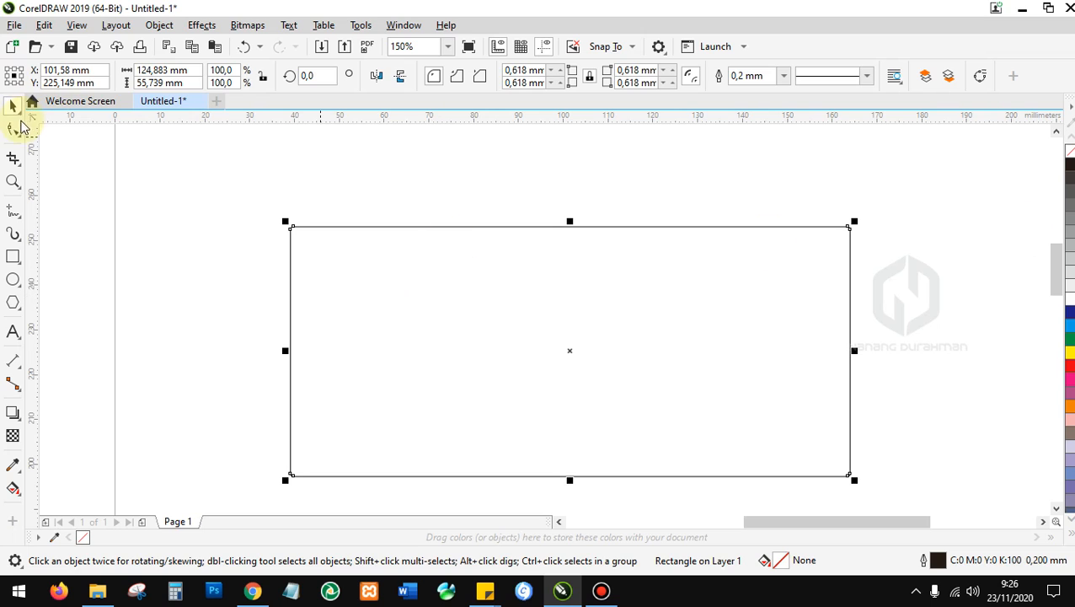
click(13, 129)
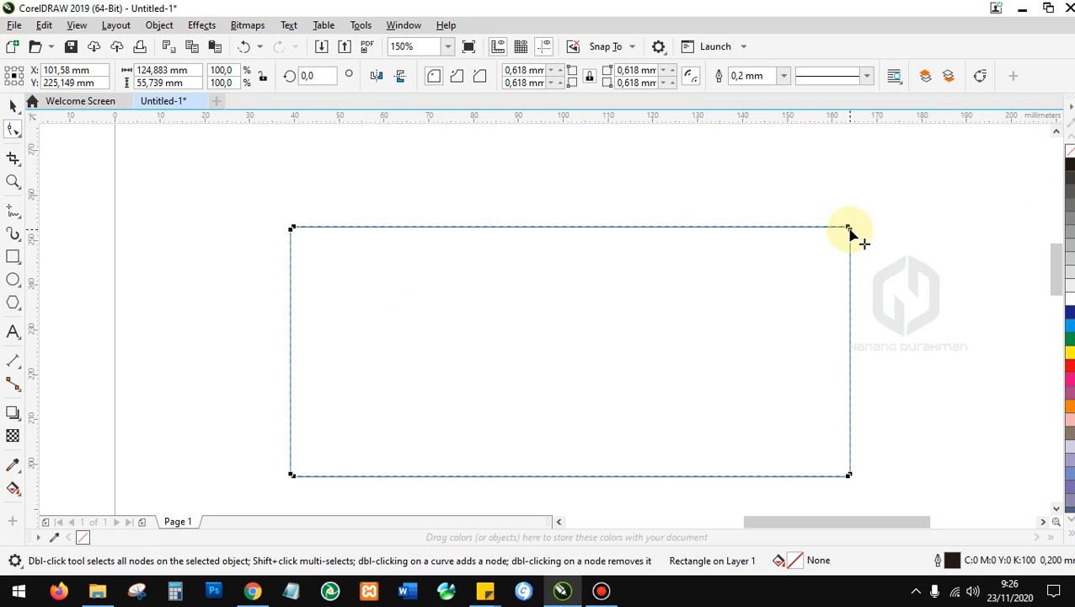
click(13, 105)
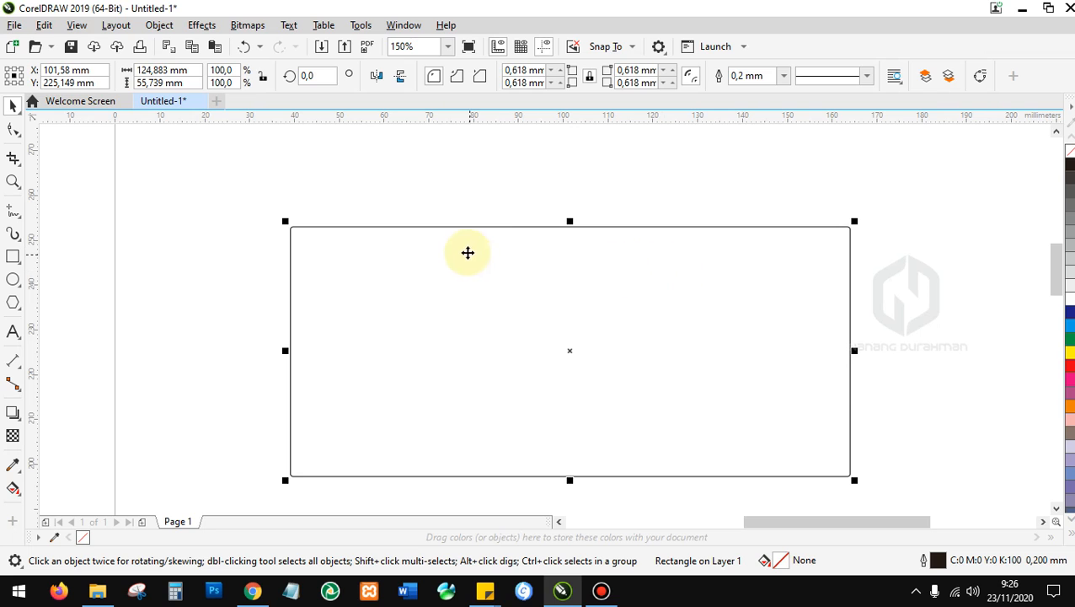
right_click(467, 291)
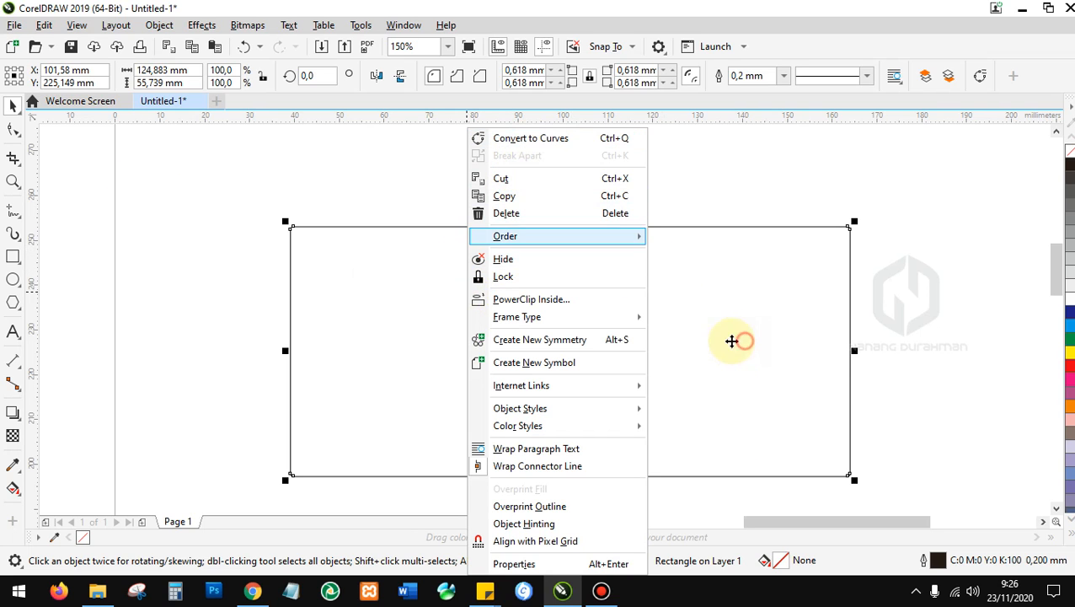
click(746, 341)
scroll(211, 232, down, 5)
scroll(324, 267, up, 3)
scroll(295, 247, down, 1)
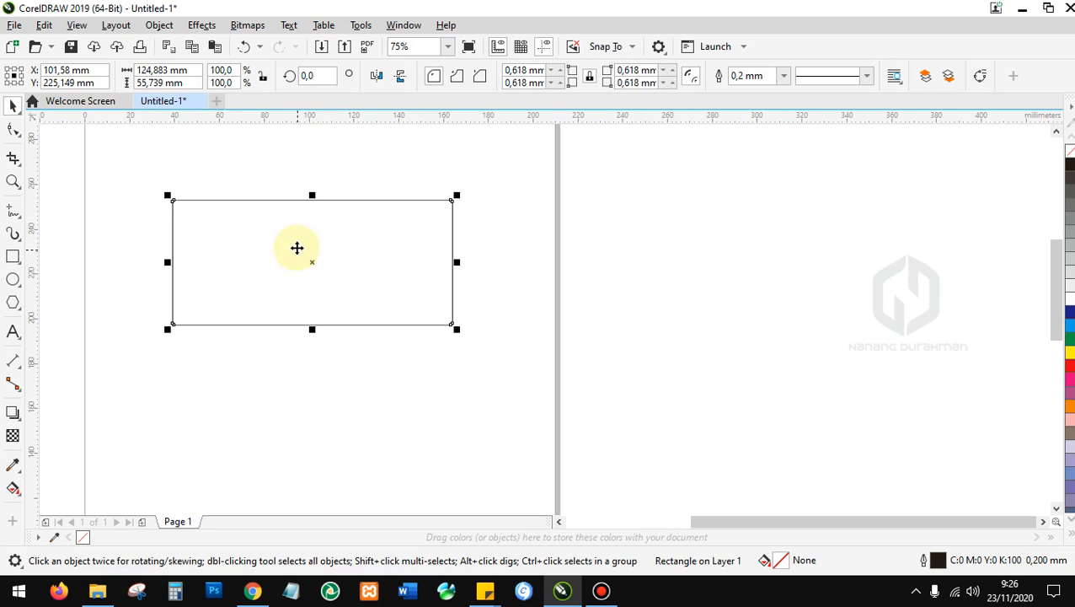
right_click(337, 262)
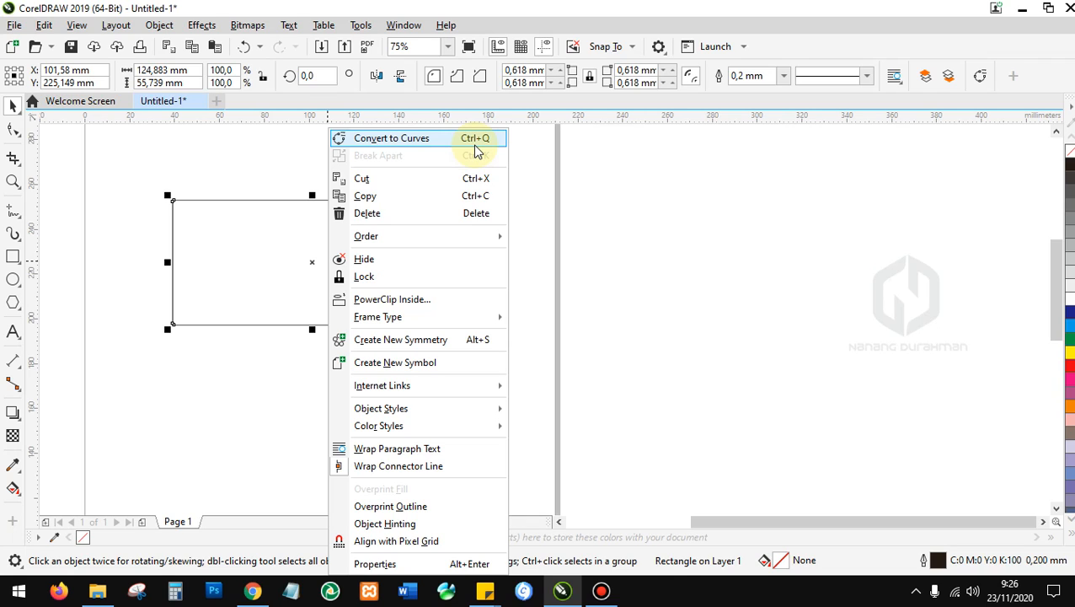
click(368, 140)
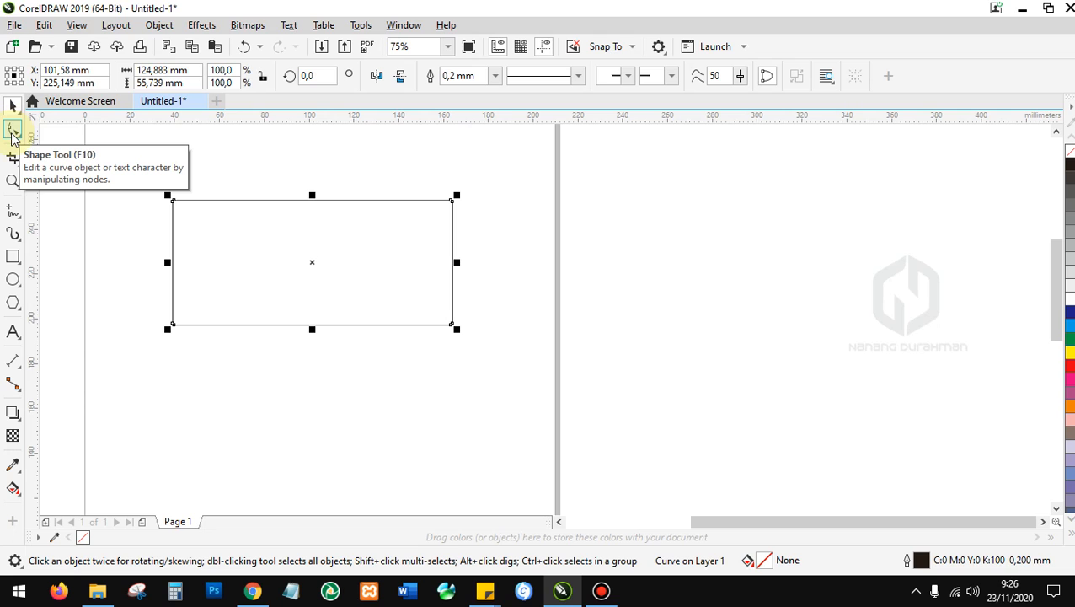
Drag the curve's top nodes inward and down so the top edge forms a V notch.
click(12, 131)
scroll(452, 206, up, 6)
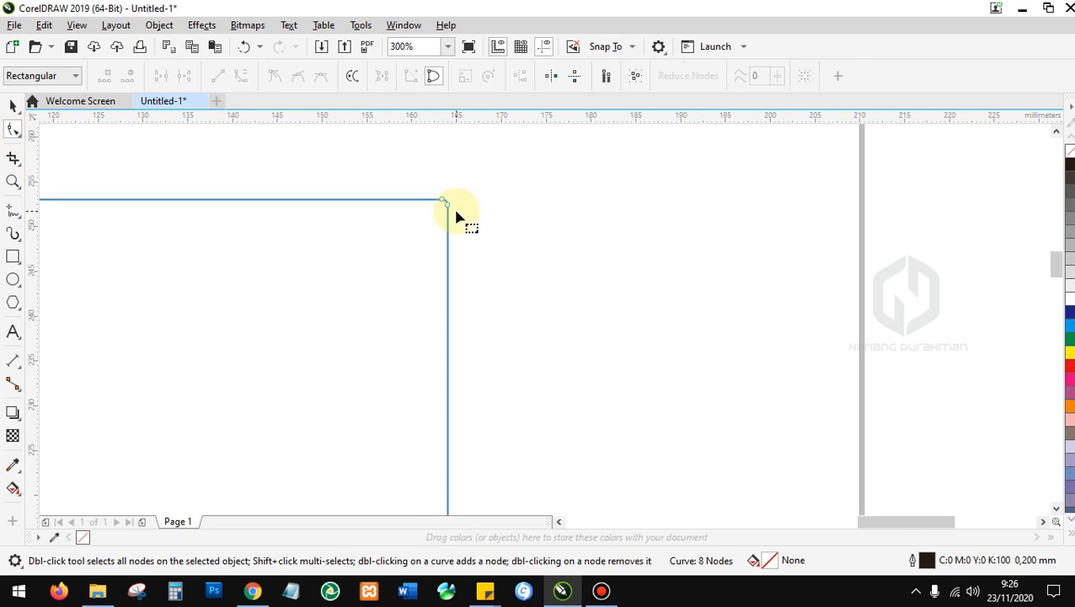
scroll(409, 211, down, 6)
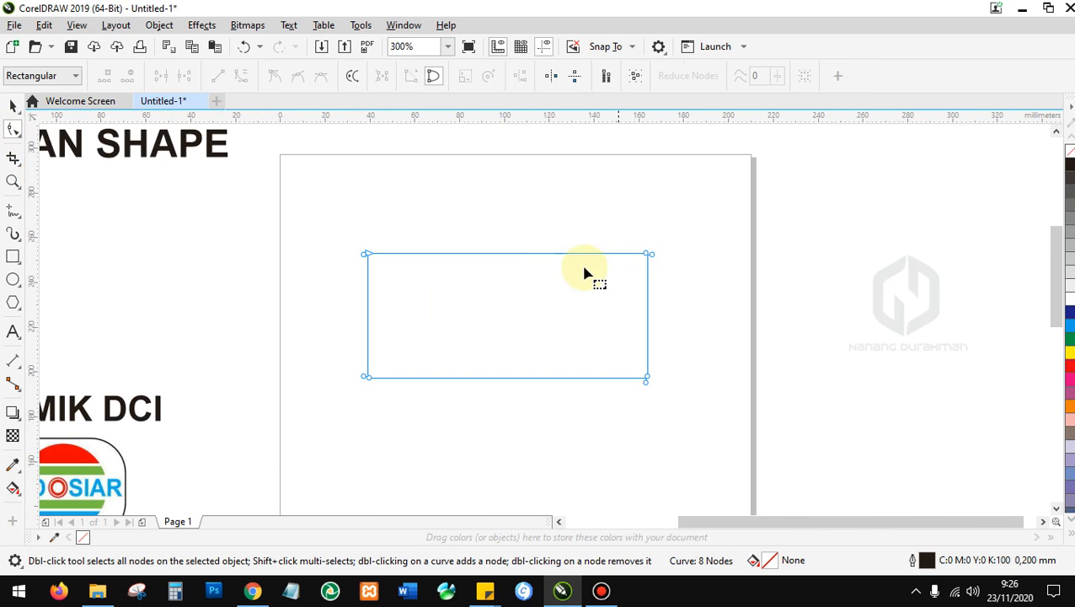
scroll(662, 276, up, 3)
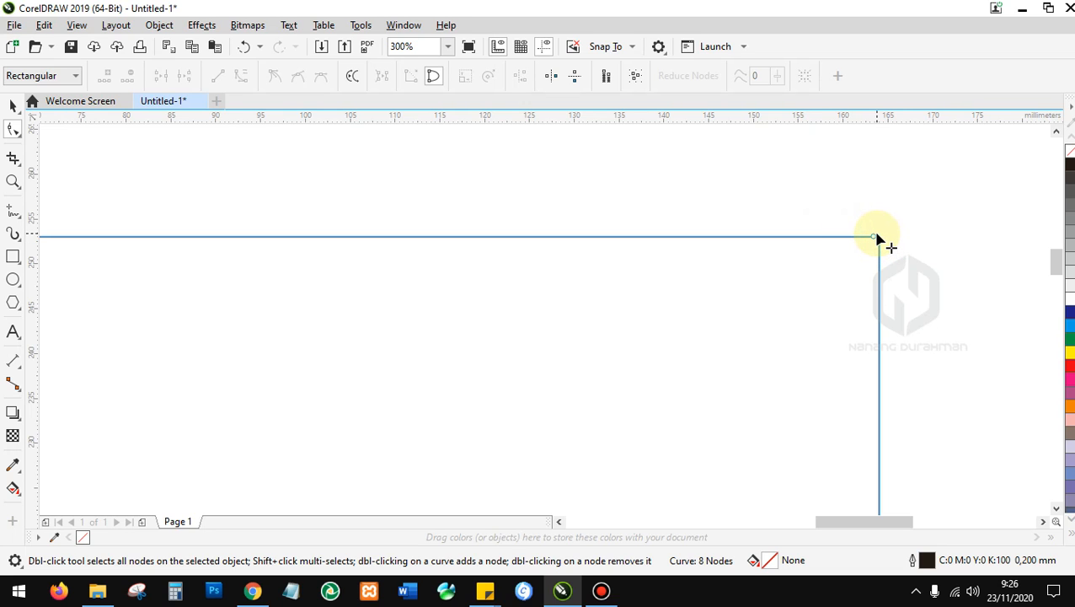
drag(872, 239, 663, 142)
scroll(379, 293, down, 3)
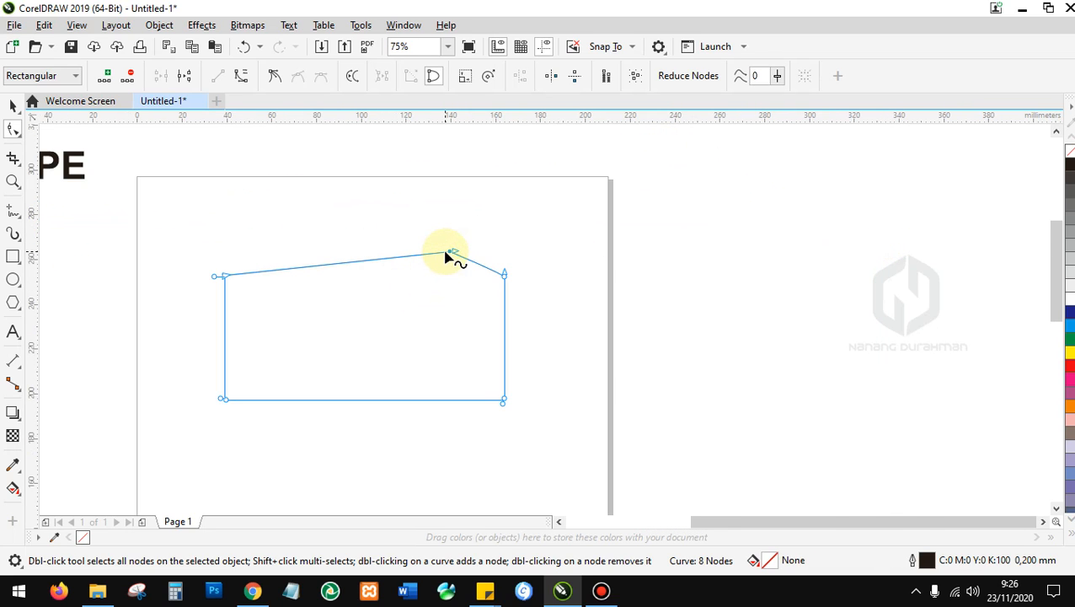
drag(449, 251, 366, 341)
drag(340, 267, 337, 311)
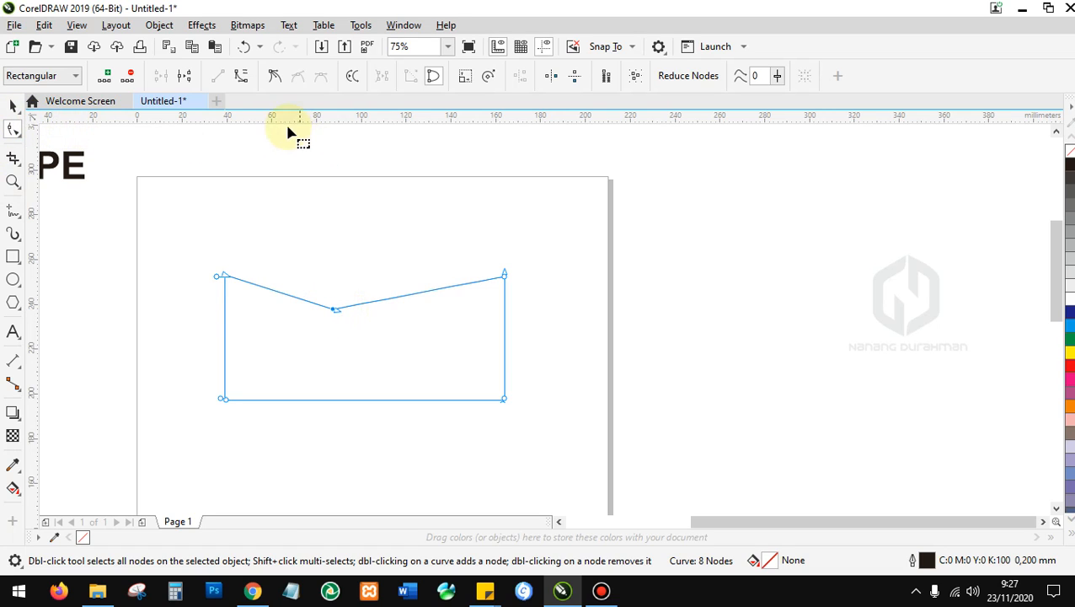
Bend the right part of the top edge into a smooth sag.
scroll(333, 342, up, 2)
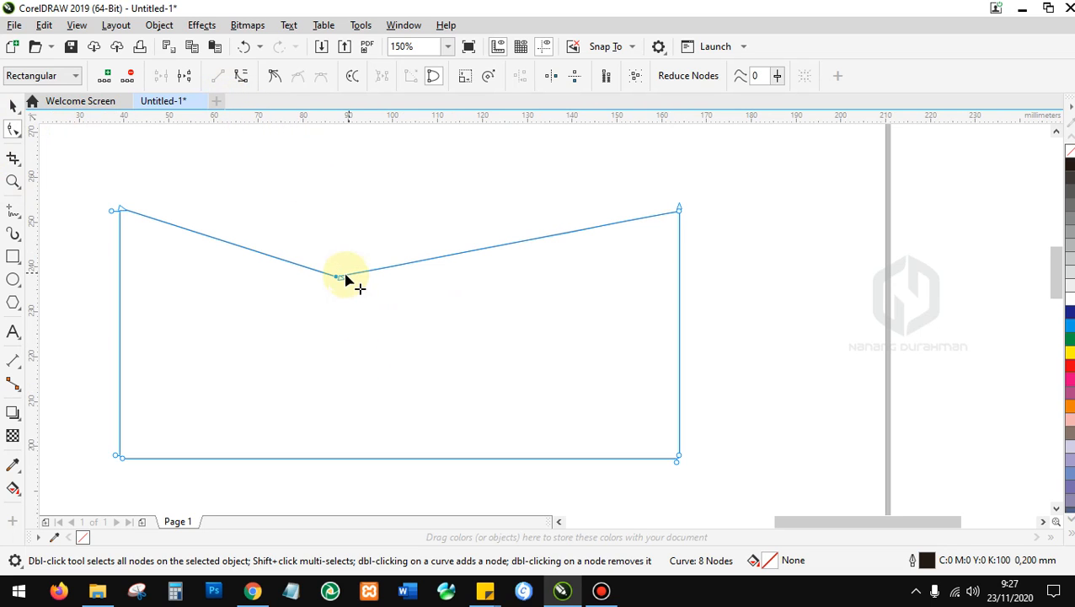
drag(343, 279, 527, 304)
scroll(555, 295, down, 2)
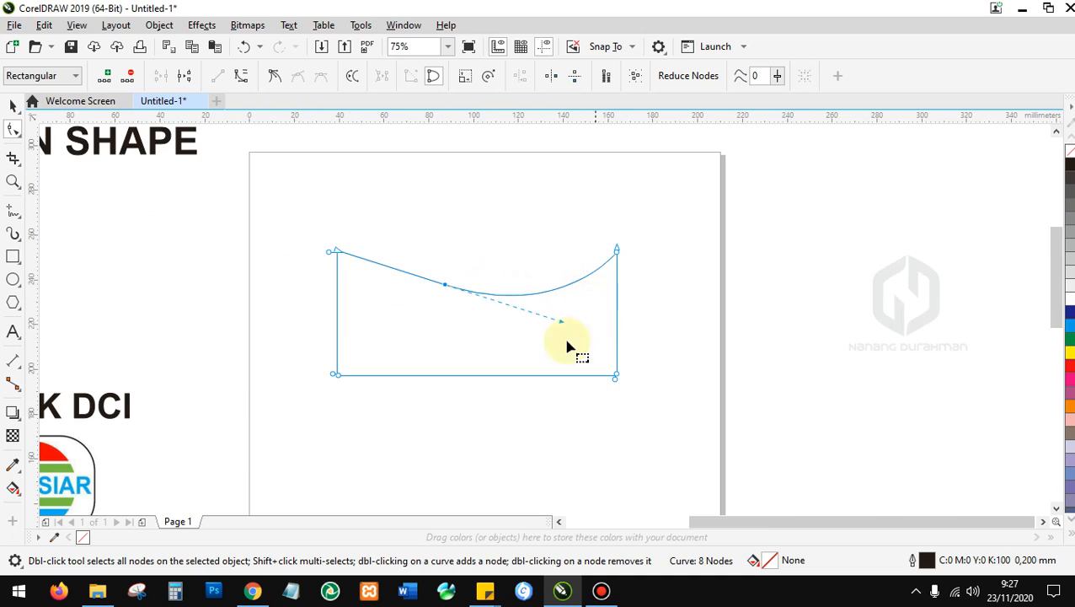
scroll(431, 377, up, 2)
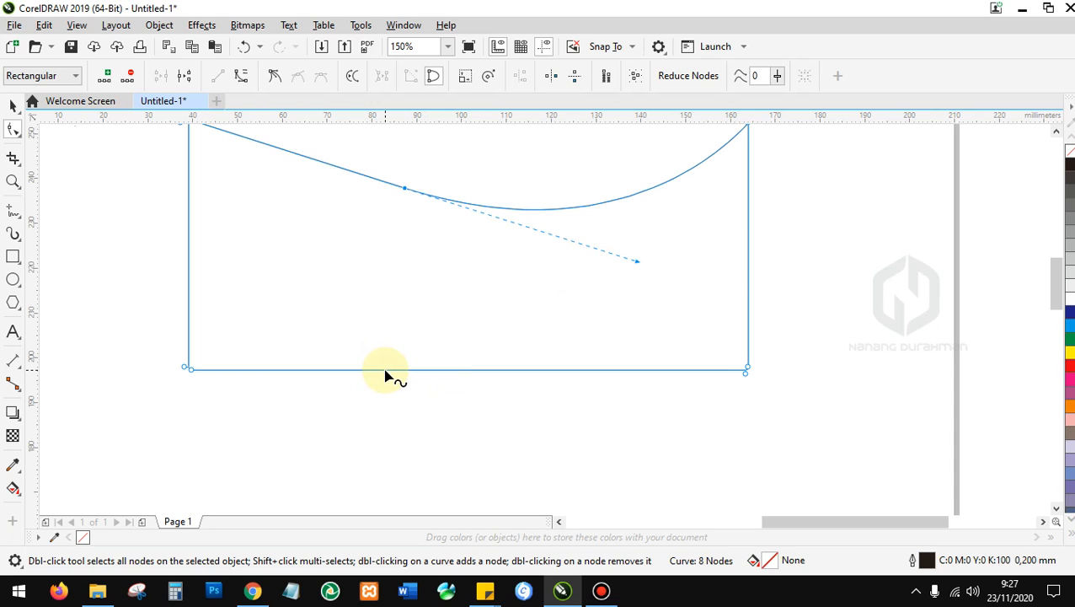
Add two nodes along the bottom edge, bringing the curve to 10 nodes.
scroll(385, 373, up, 3)
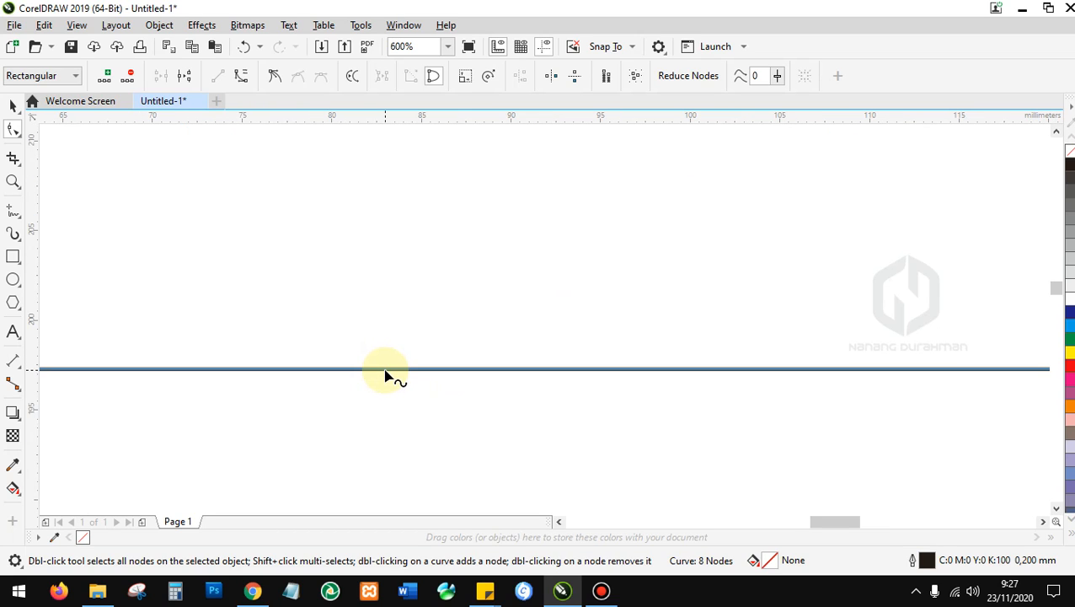
double_click(385, 372)
scroll(385, 373, down, 3)
scroll(438, 368, down, 3)
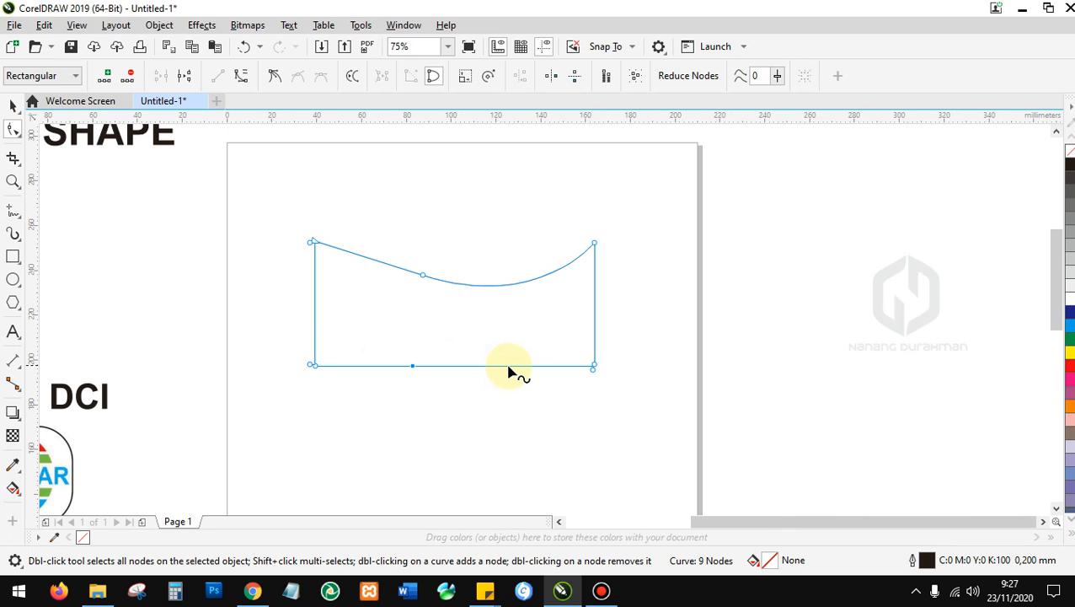
scroll(508, 370, up, 3)
double_click(495, 366)
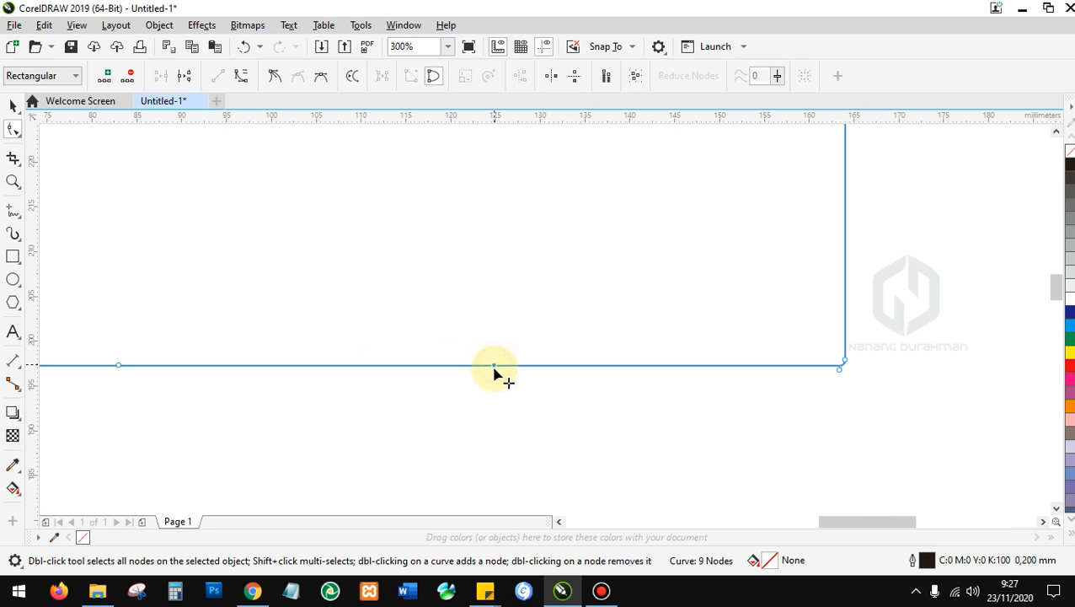
scroll(497, 371, down, 4)
scroll(396, 374, up, 1)
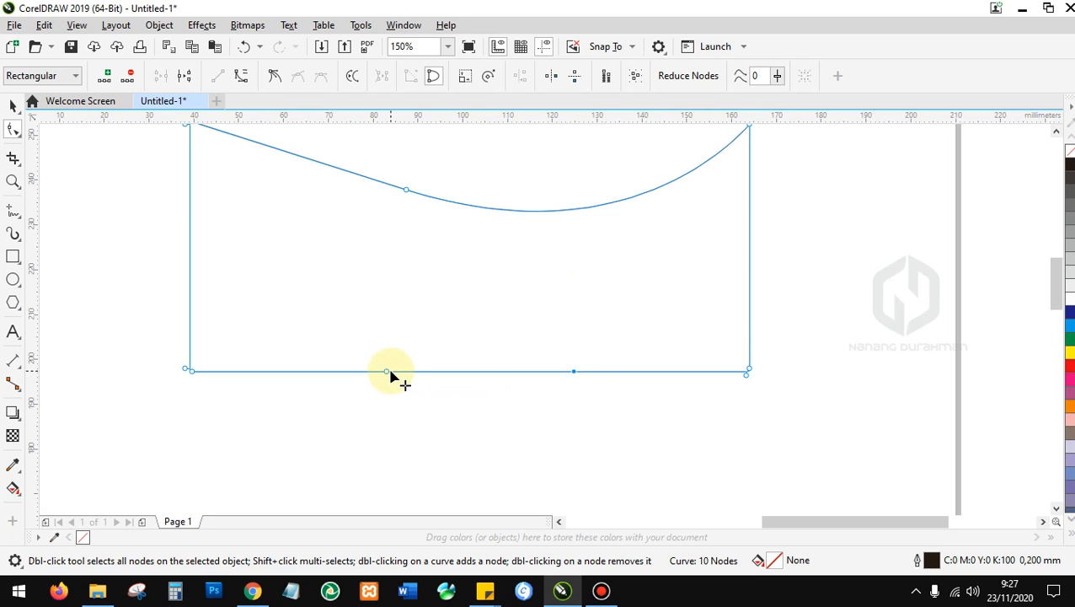
Pull a bottom node up and bend its segment into a tall left hump with a cusp node.
drag(386, 371, 330, 270)
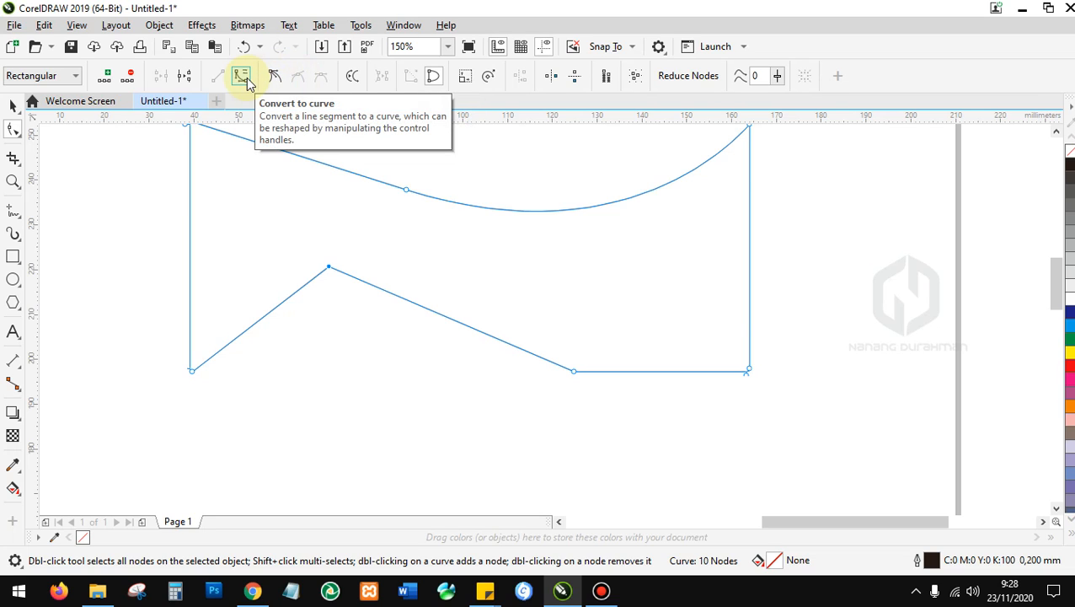
click(242, 79)
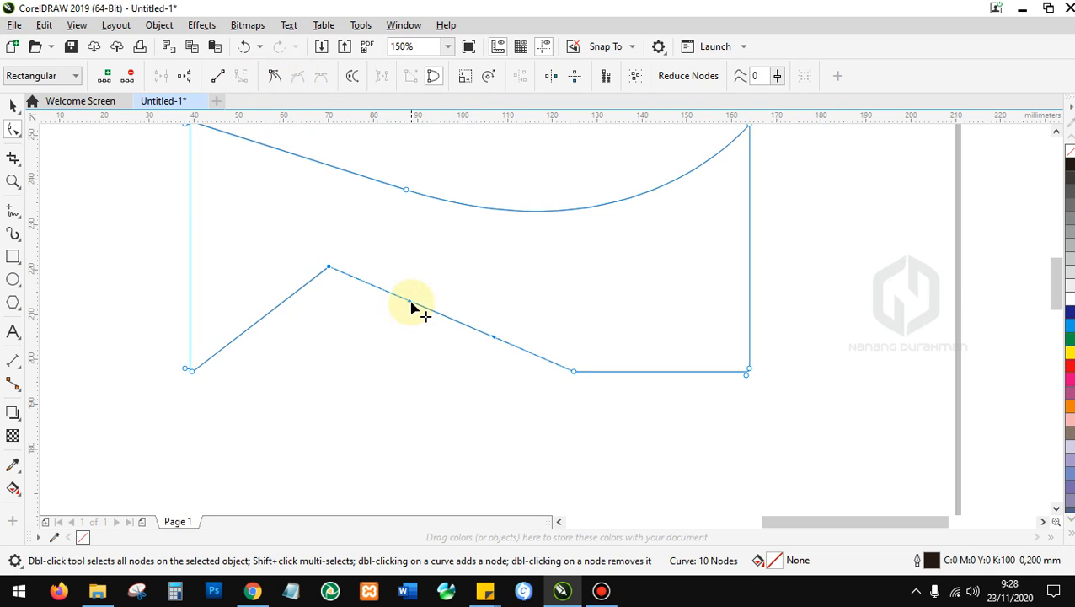
drag(412, 305, 274, 307)
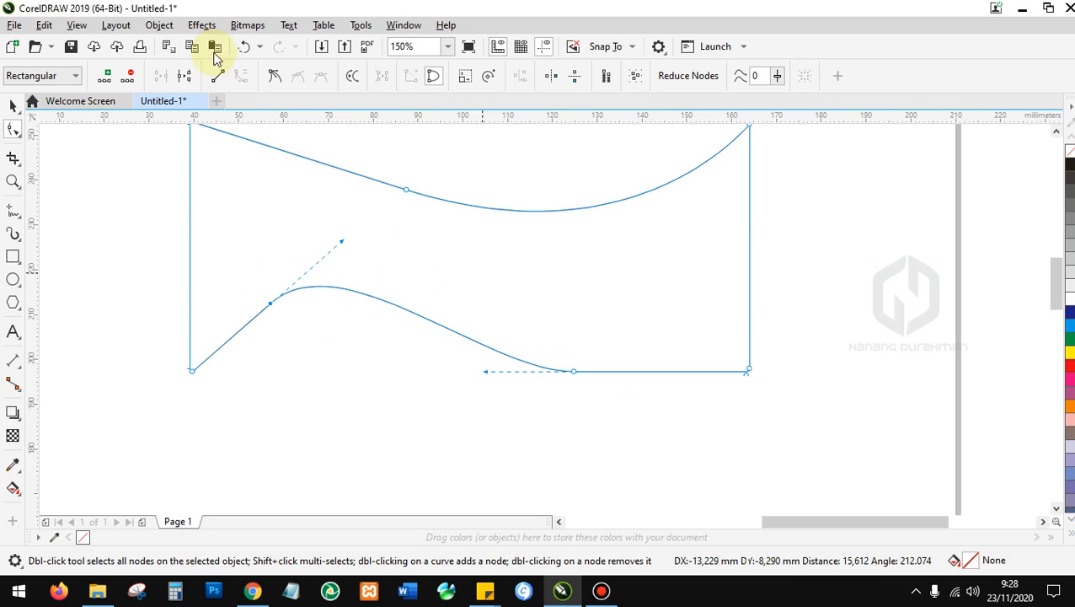
click(274, 77)
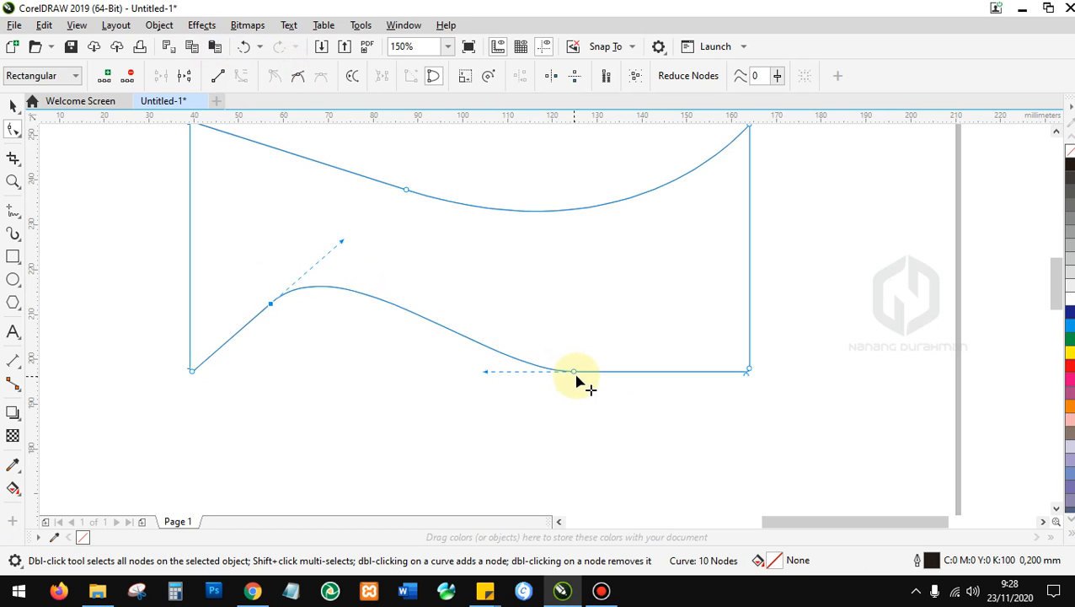
Reshape the right portion of the bottom edge using cusp and smooth nodes and handle drags.
drag(576, 371, 568, 309)
drag(483, 284, 461, 368)
drag(493, 286, 484, 335)
drag(567, 310, 554, 343)
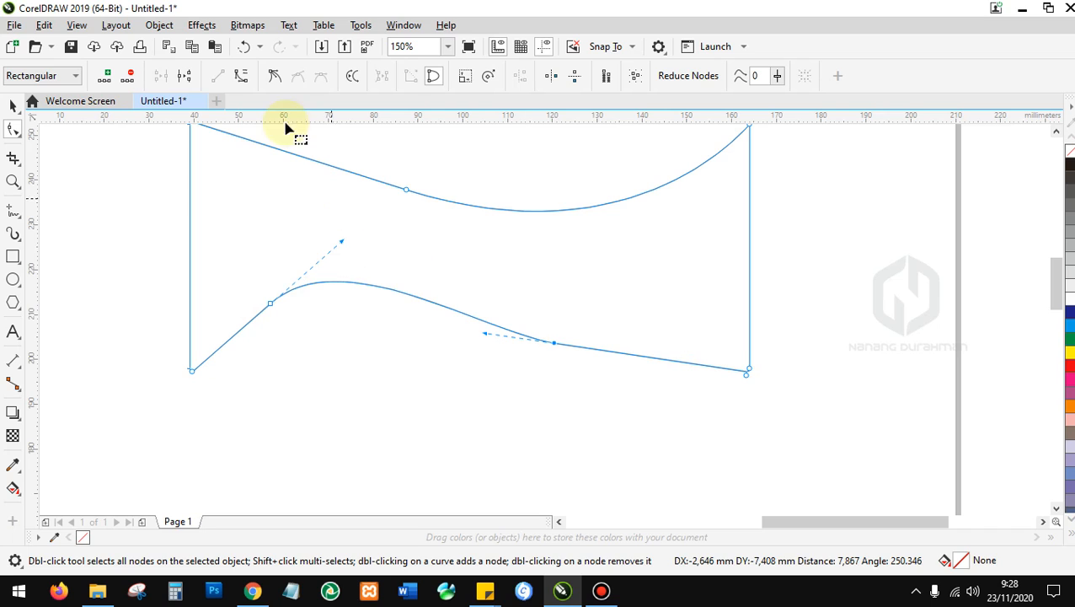
click(275, 77)
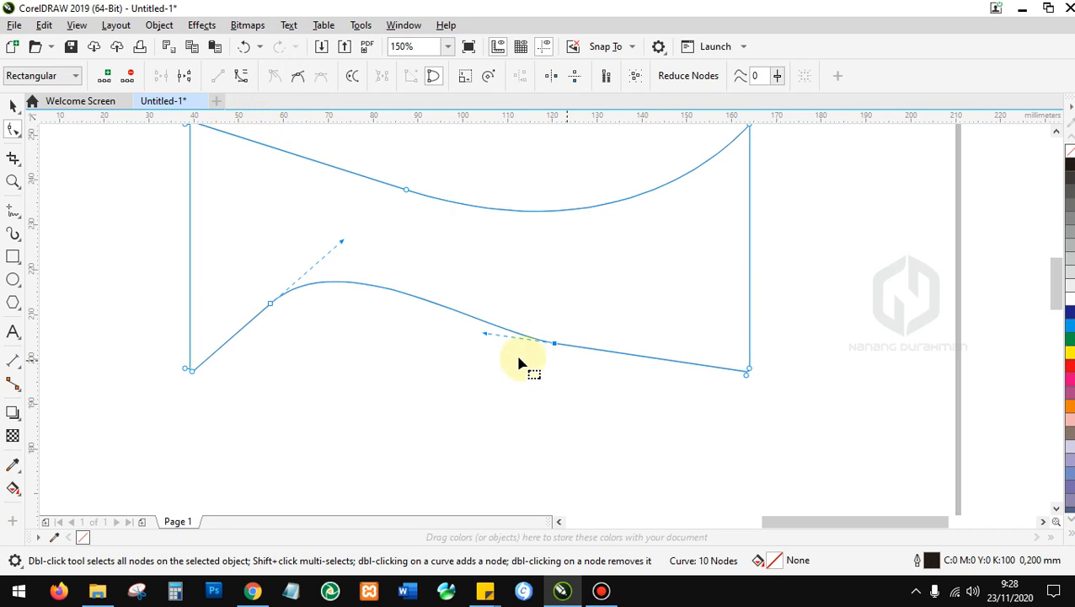
drag(483, 334, 470, 393)
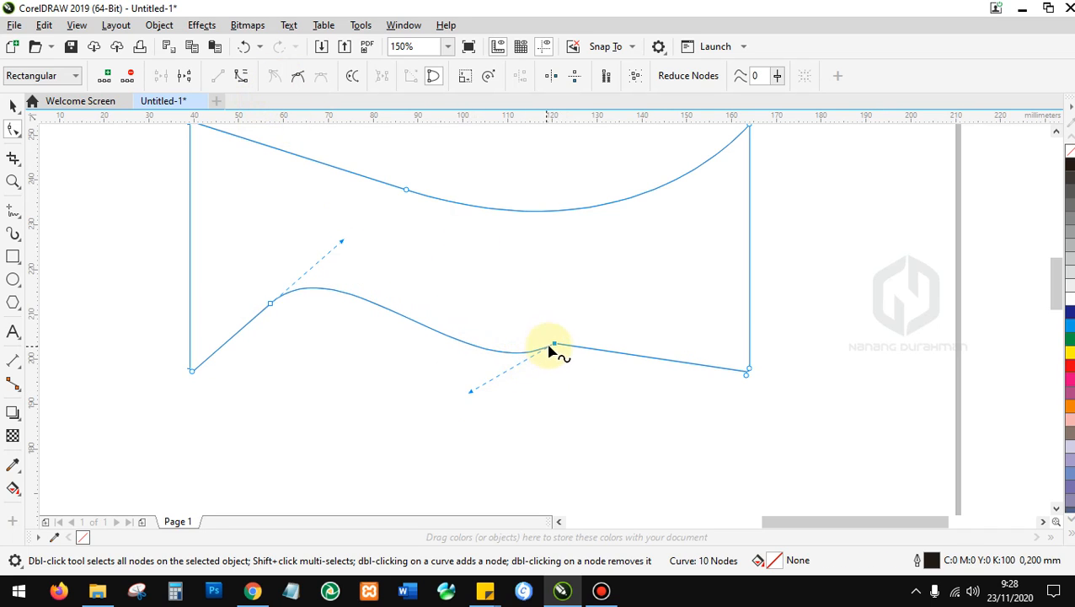
drag(552, 343, 517, 288)
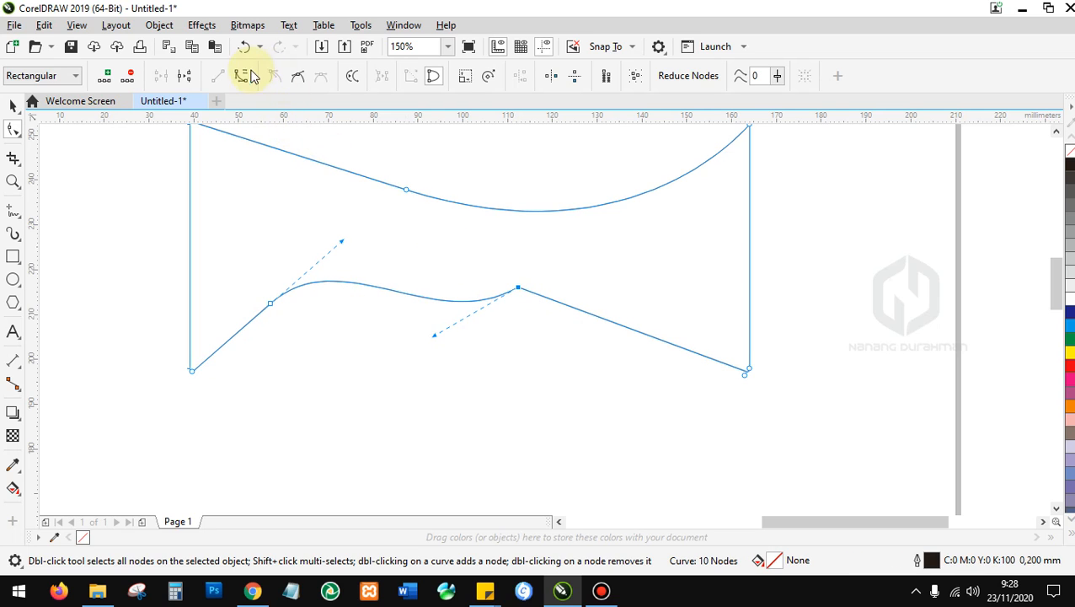
click(303, 74)
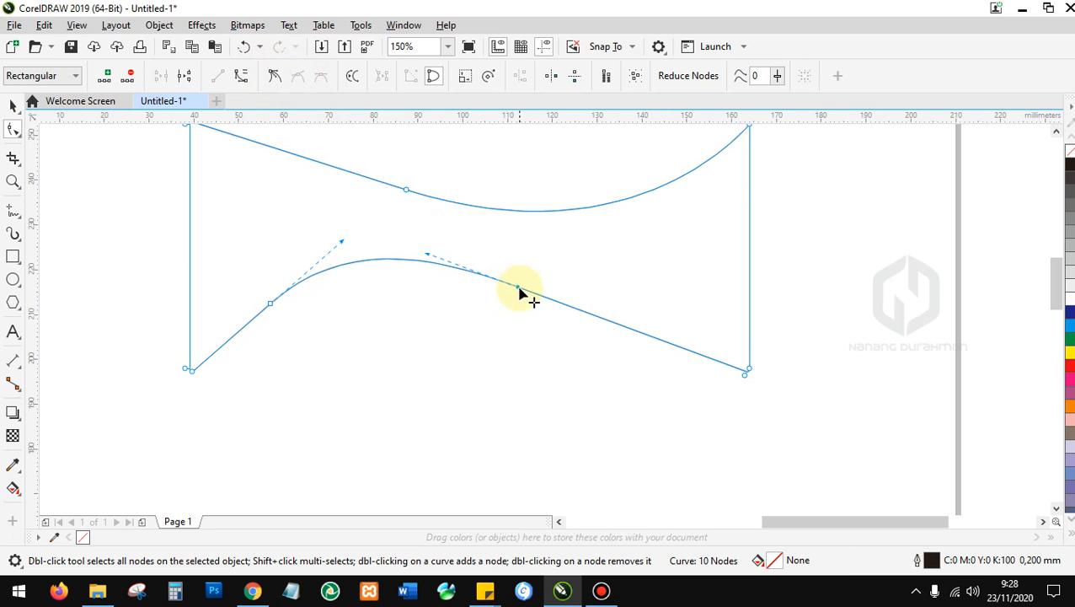
drag(519, 287, 517, 310)
Bend the rightmost bottom segment into a gentle S-curve, then select the whole shape.
click(240, 75)
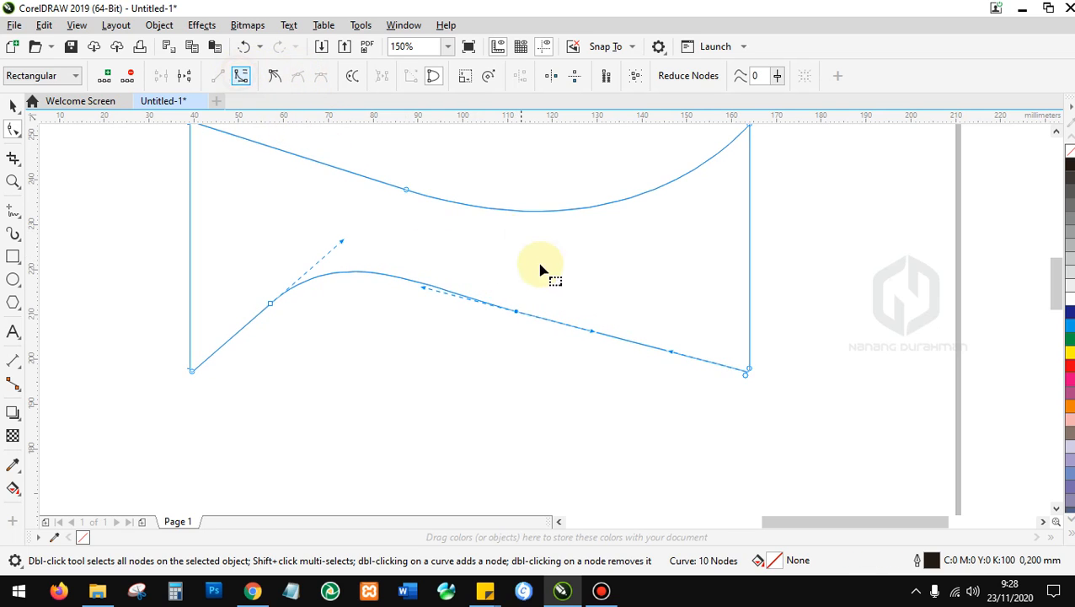
drag(595, 336, 520, 352)
scroll(321, 320, down, 1)
click(8, 105)
scroll(336, 303, up, 1)
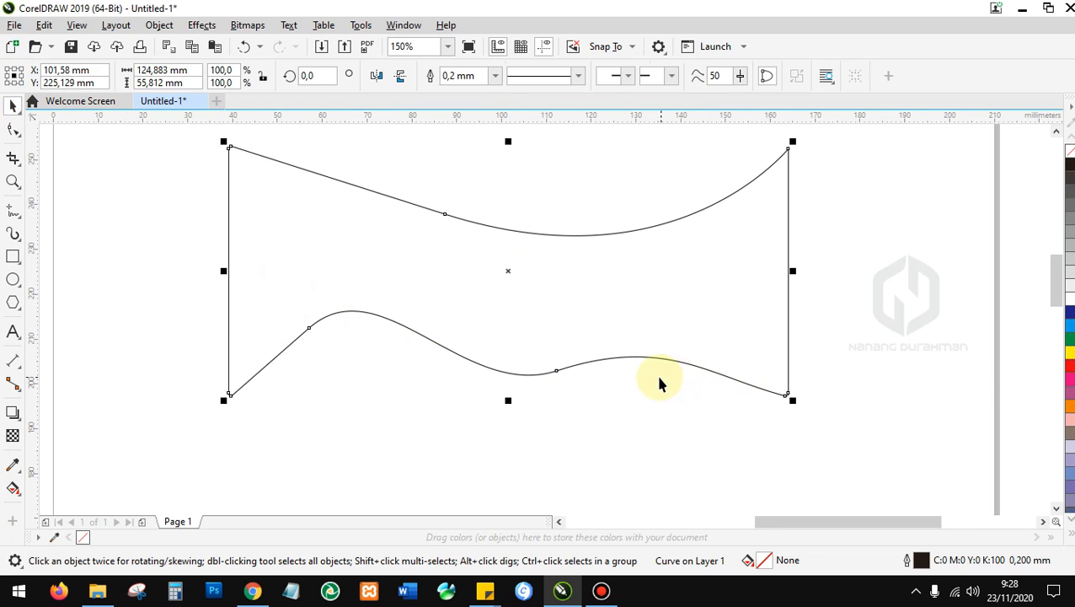
scroll(611, 351, down, 1)
Fill the banner dark blue and move it beside the Objek Tool label.
scroll(583, 324, up, 2)
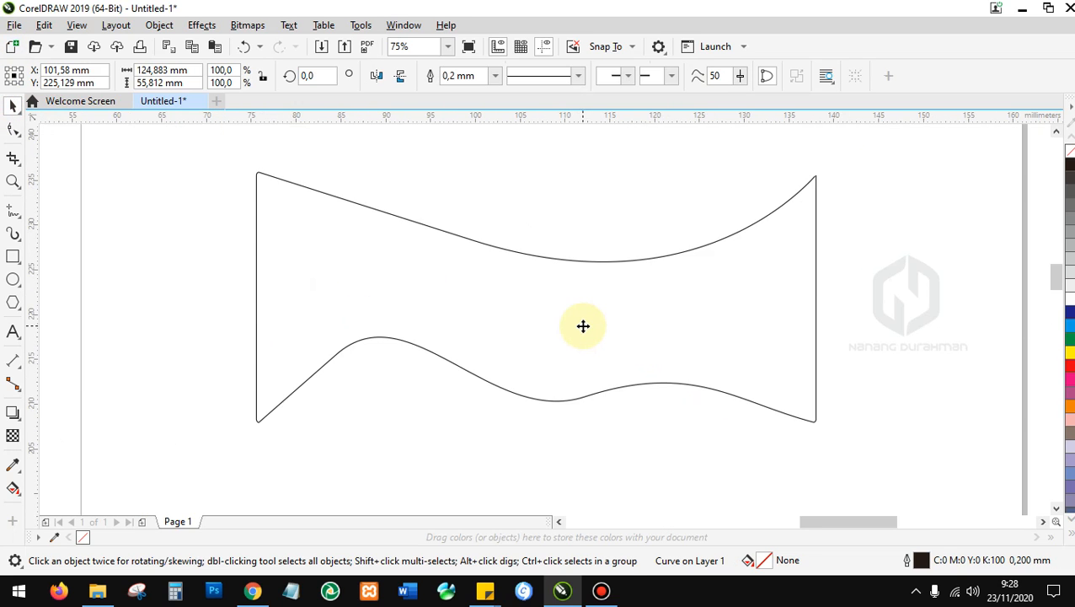
scroll(341, 286, down, 1)
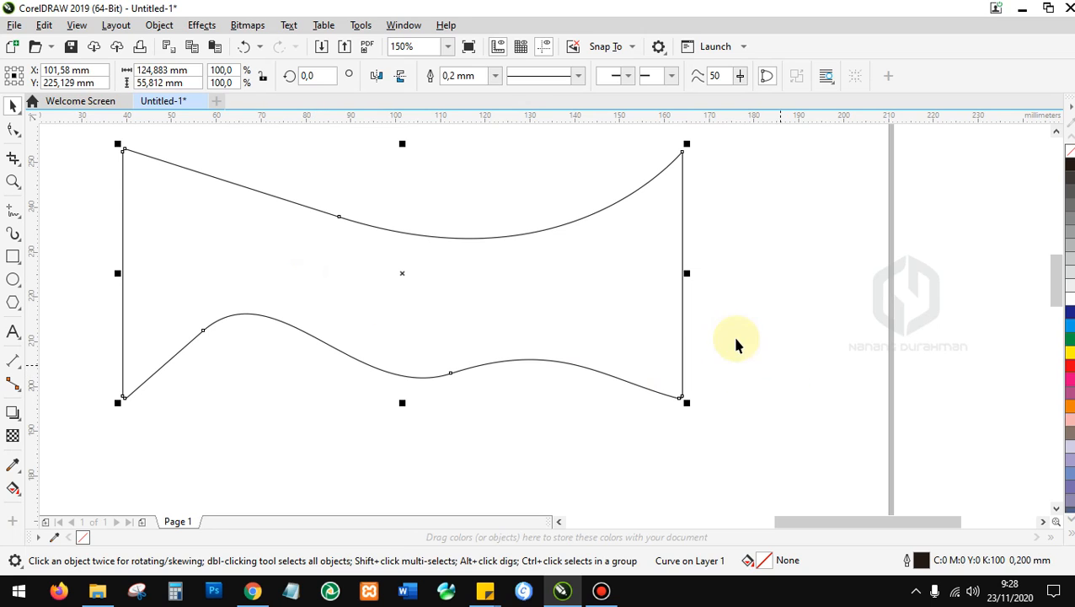
scroll(830, 357, down, 1)
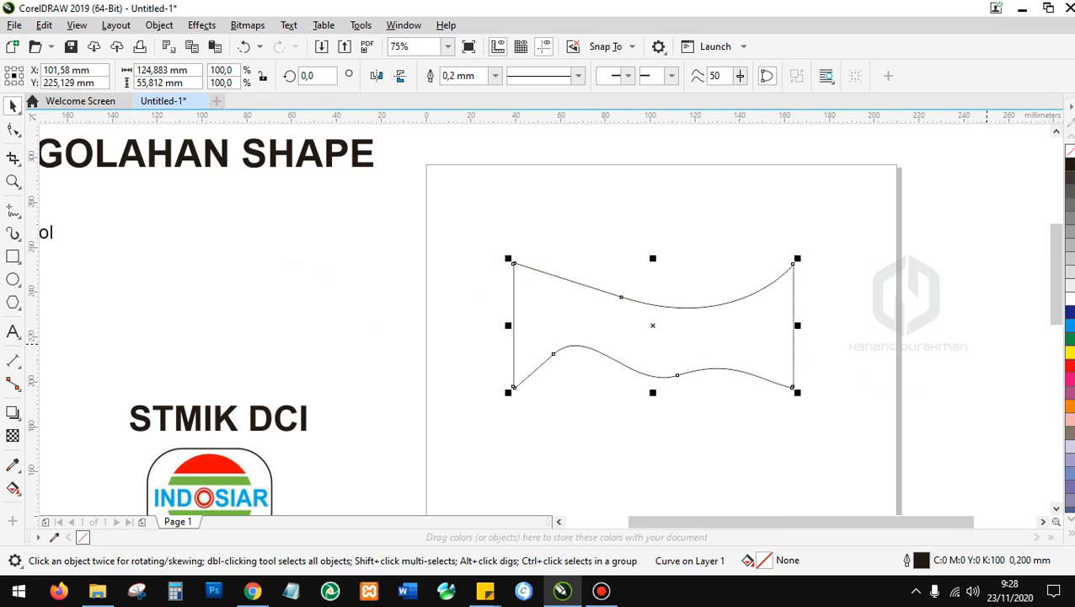
click(1071, 327)
drag(734, 326, 662, 279)
scroll(789, 310, down, 1)
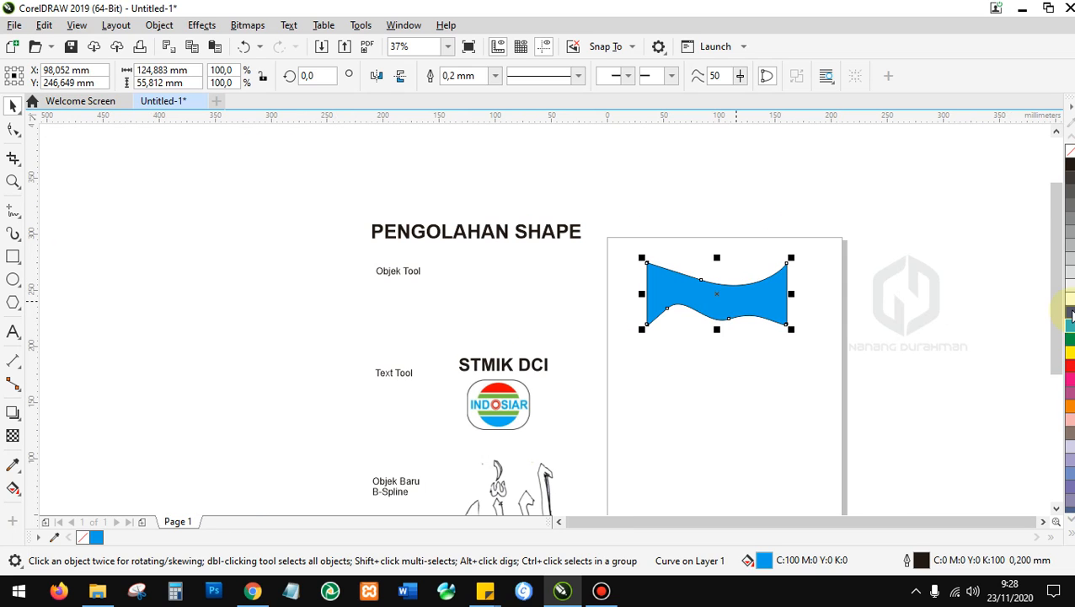
click(1072, 312)
scroll(784, 308, up, 1)
drag(598, 282, 209, 287)
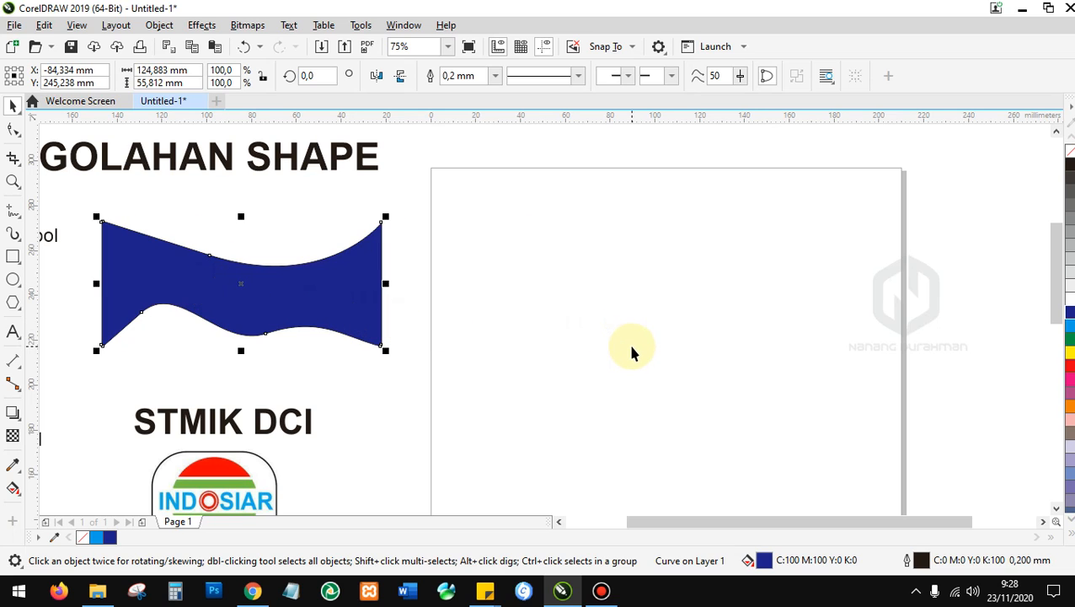
Scale the banner down to 83.7%, about 104.582 × 46.739 mm.
scroll(864, 377, down, 1)
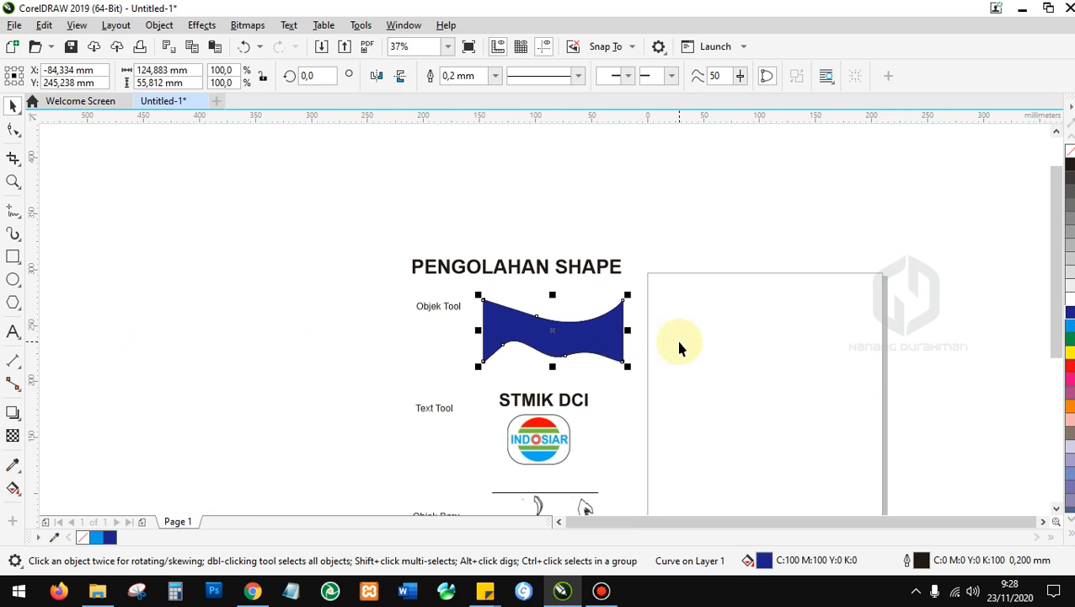
scroll(672, 345, up, 1)
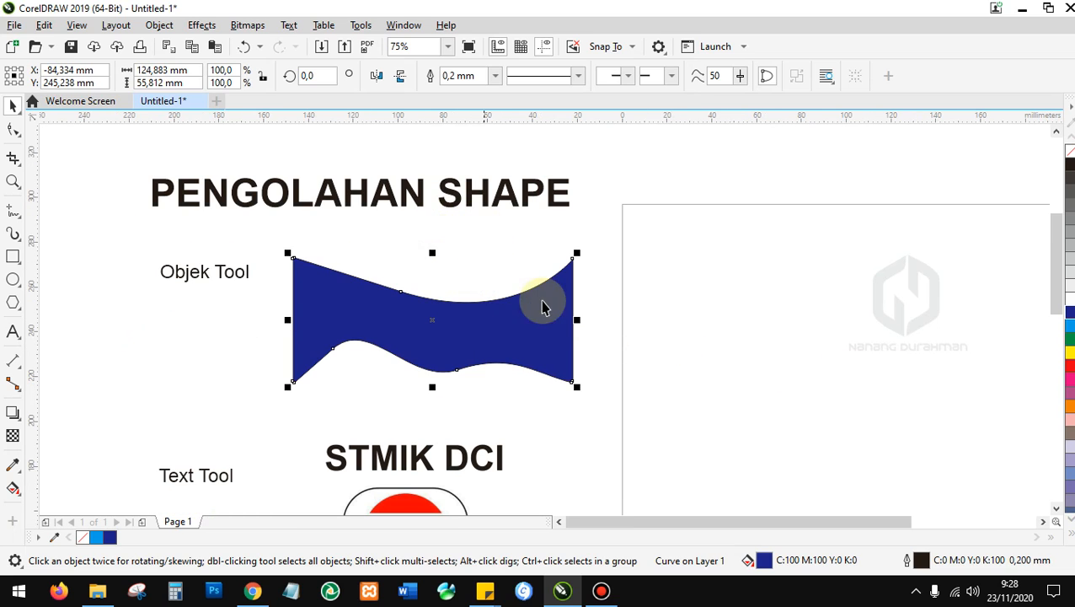
drag(578, 388, 529, 367)
scroll(372, 249, down, 1)
scroll(396, 292, up, 1)
scroll(396, 292, up, 2)
scroll(343, 281, down, 2)
scroll(319, 348, up, 1)
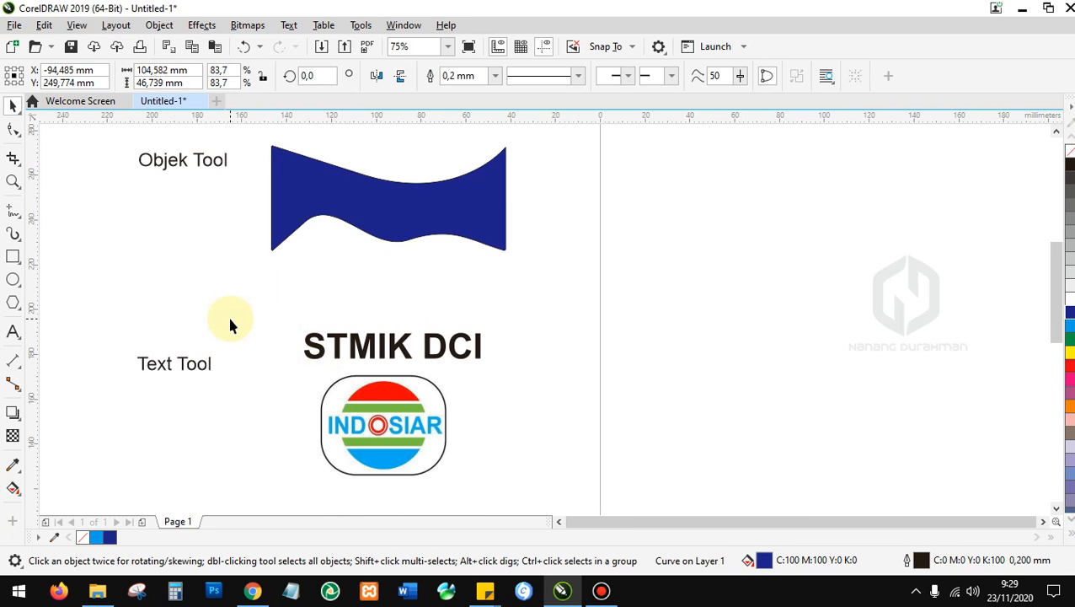
scroll(275, 328, down, 1)
scroll(303, 342, up, 1)
Move the STMIK DCI lettering onto the page, enlarge it, then delete it.
drag(312, 346, 733, 274)
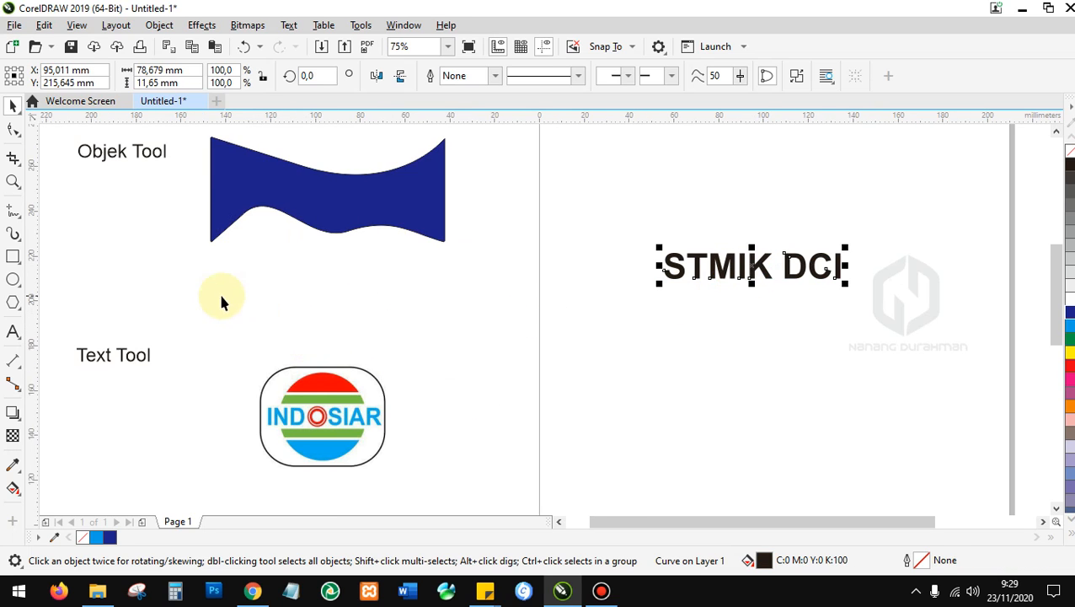
scroll(221, 301, down, 1)
scroll(487, 291, up, 2)
drag(632, 342, 736, 358)
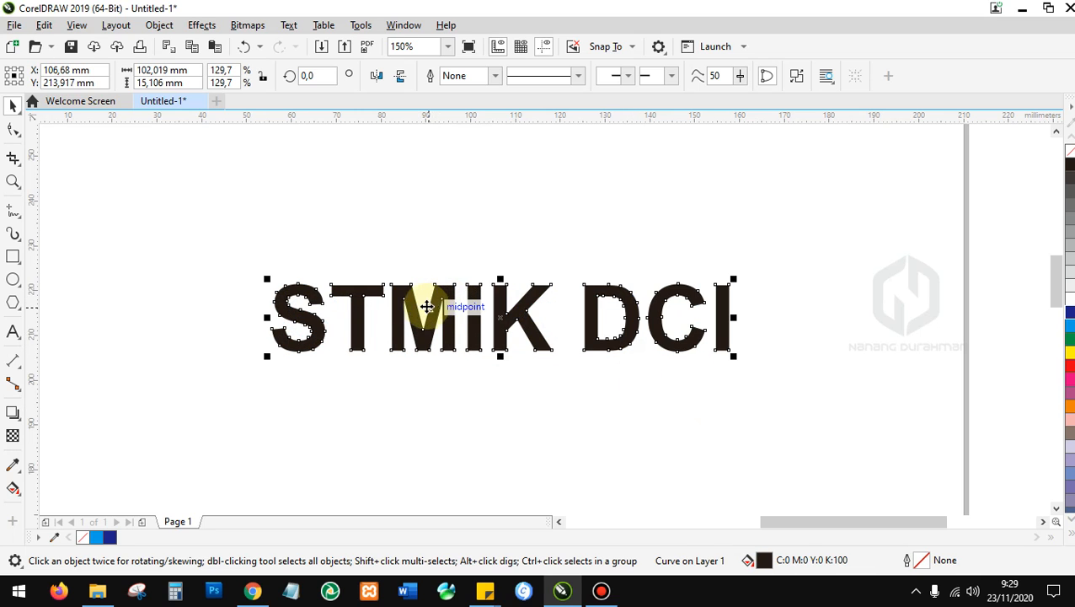
click(12, 130)
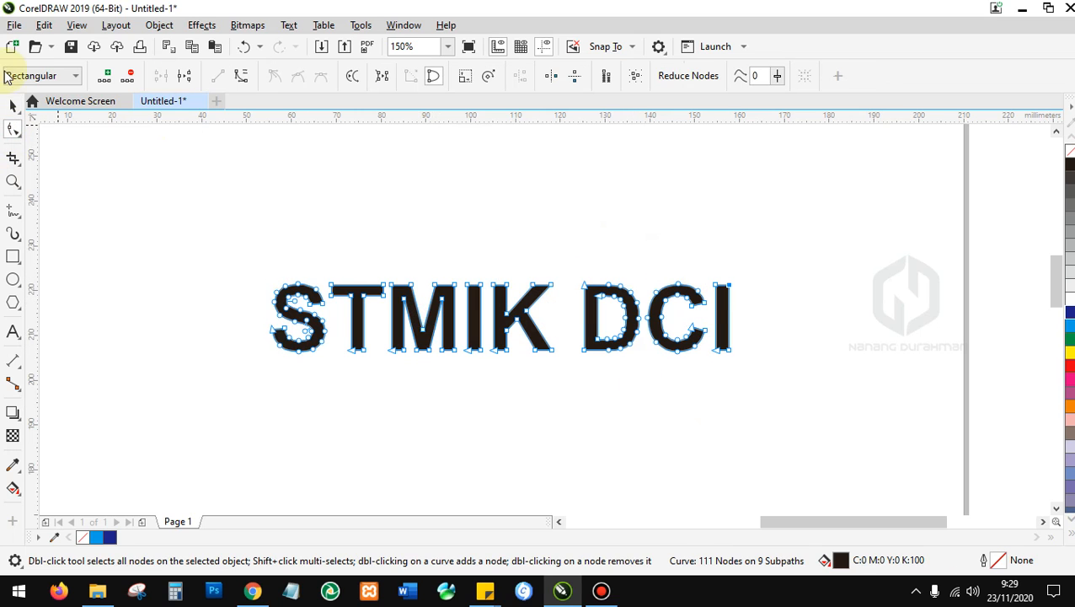
click(13, 104)
key(Delete)
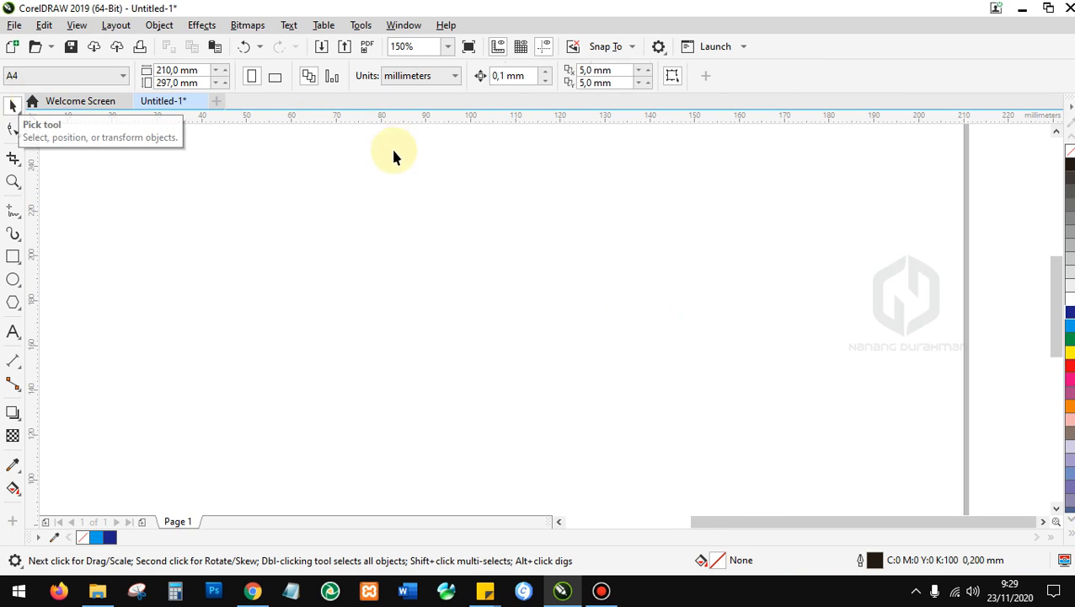
Select the Text tool to start a new text entry.
scroll(249, 314, down, 3)
click(12, 331)
scroll(329, 235, up, 2)
Type the text 'STMIK DCI' on the A4 page.
click(344, 222)
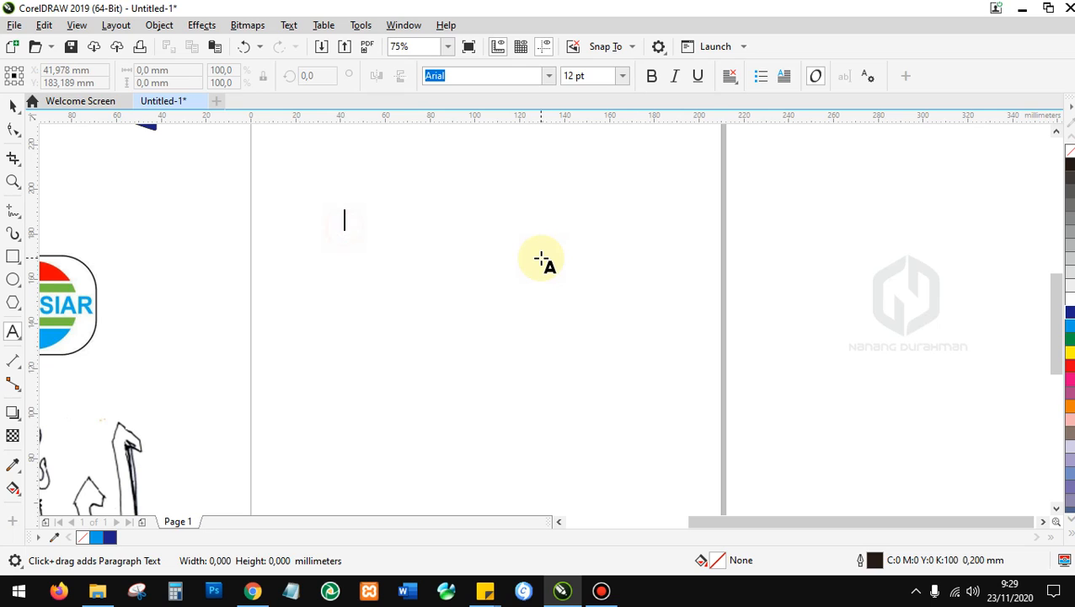
text(STMIK DCI)
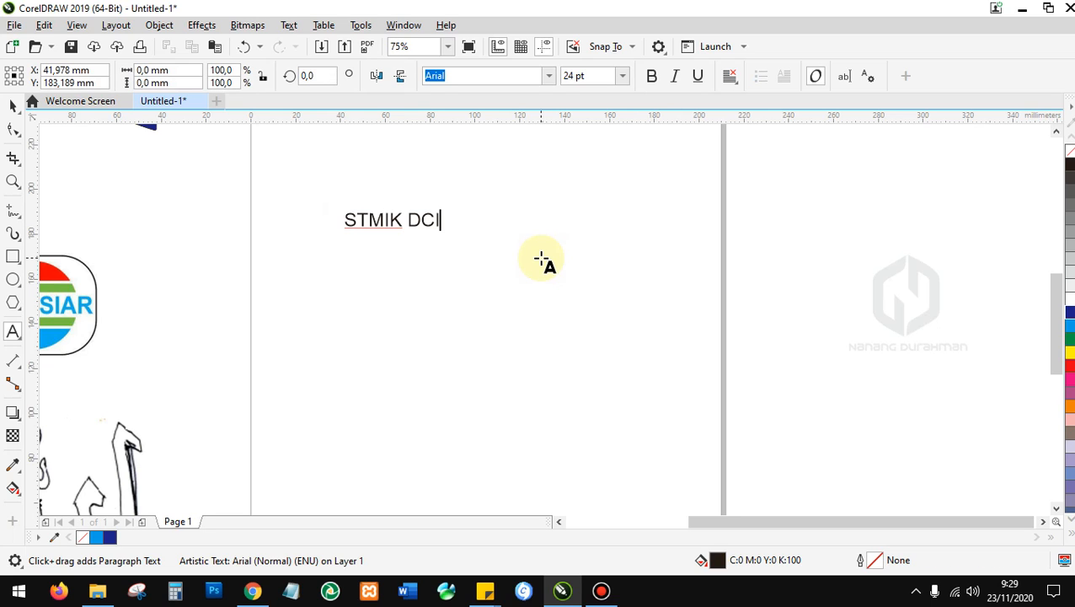
key(Escape)
Enlarge the STMIK DCI text and set it in the Spantaran font at about 79.449 pt.
click(13, 108)
click(445, 219)
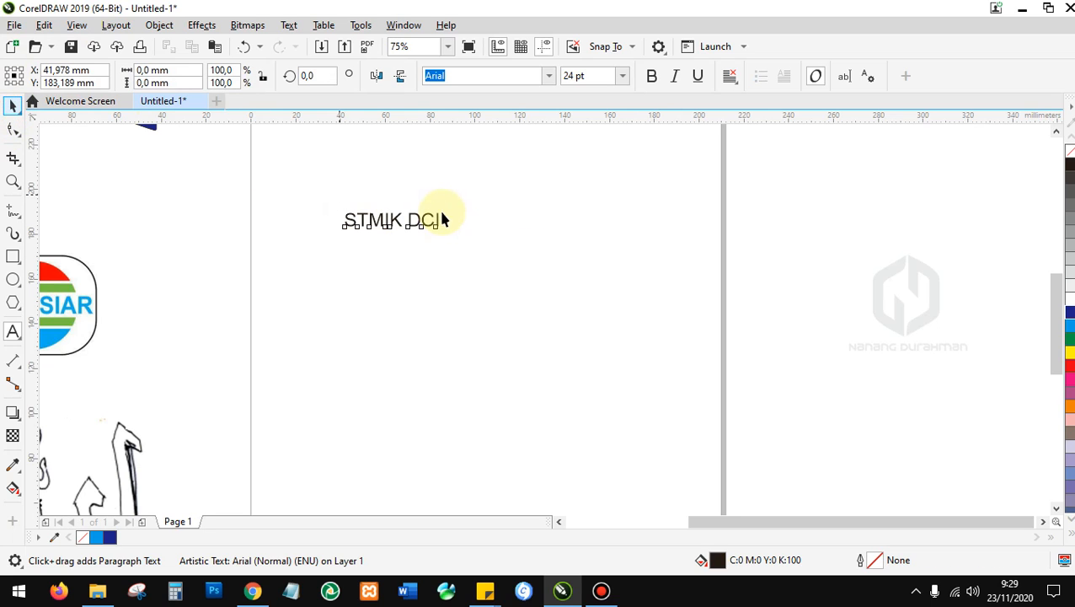
drag(444, 231, 583, 258)
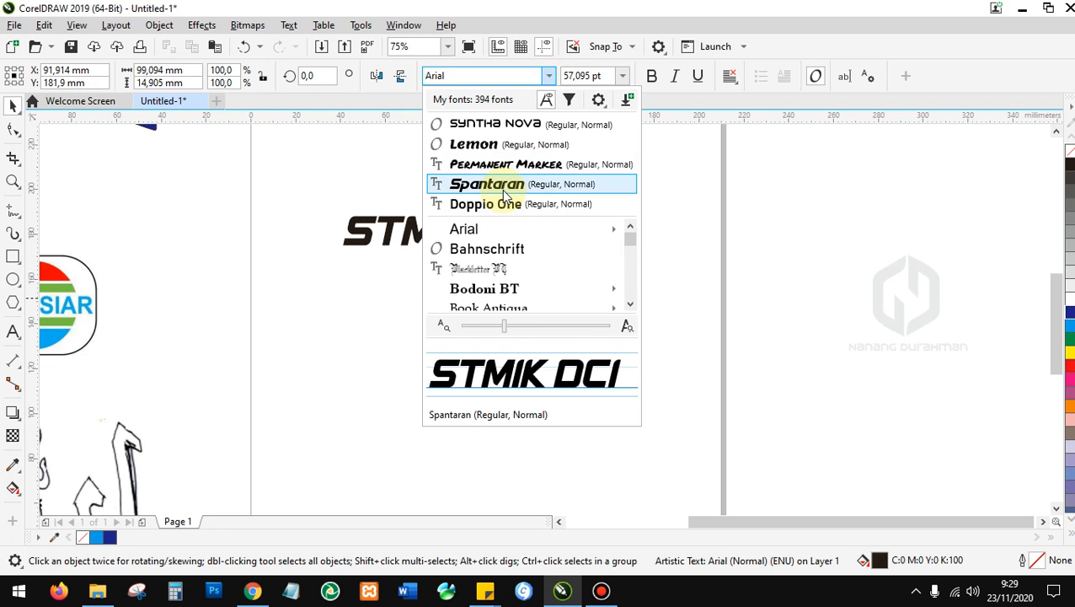
click(504, 190)
drag(563, 250, 628, 317)
scroll(452, 221, up, 2)
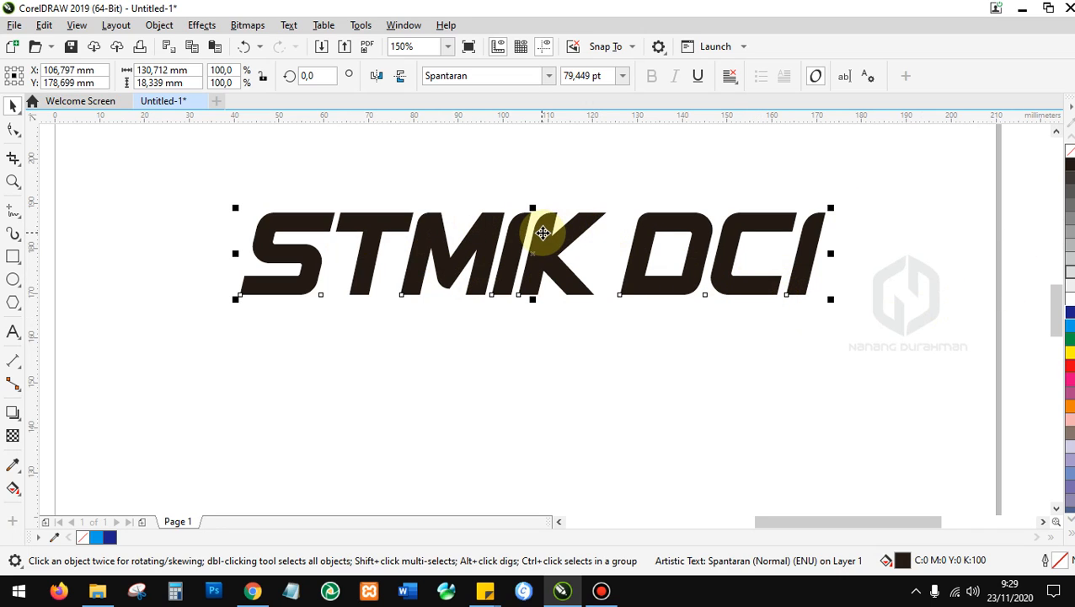
scroll(599, 232, down, 3)
scroll(379, 308, down, 2)
scroll(347, 206, up, 1)
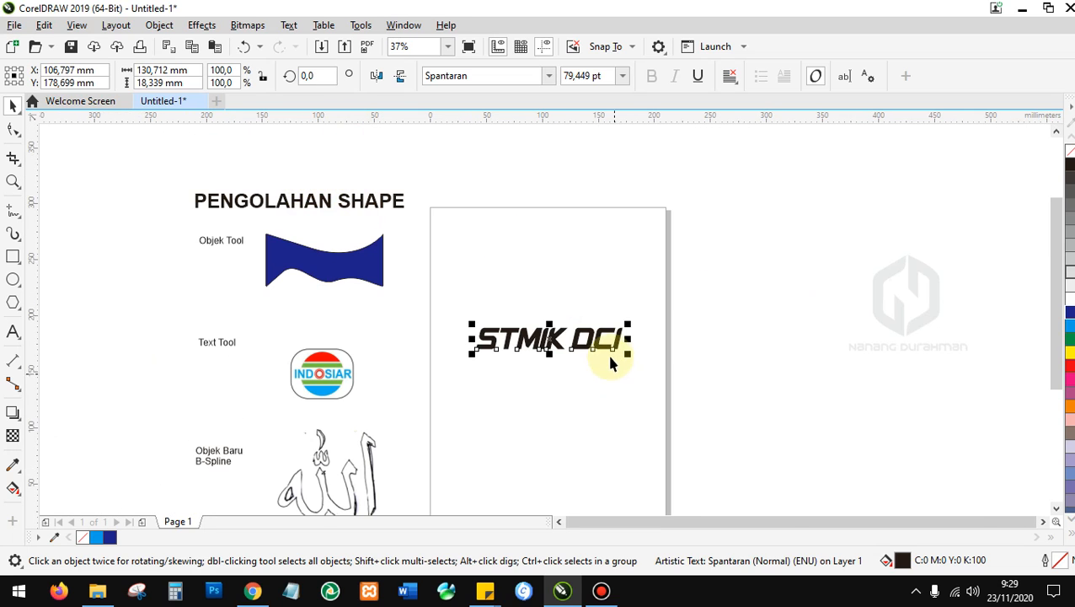
scroll(502, 324, up, 4)
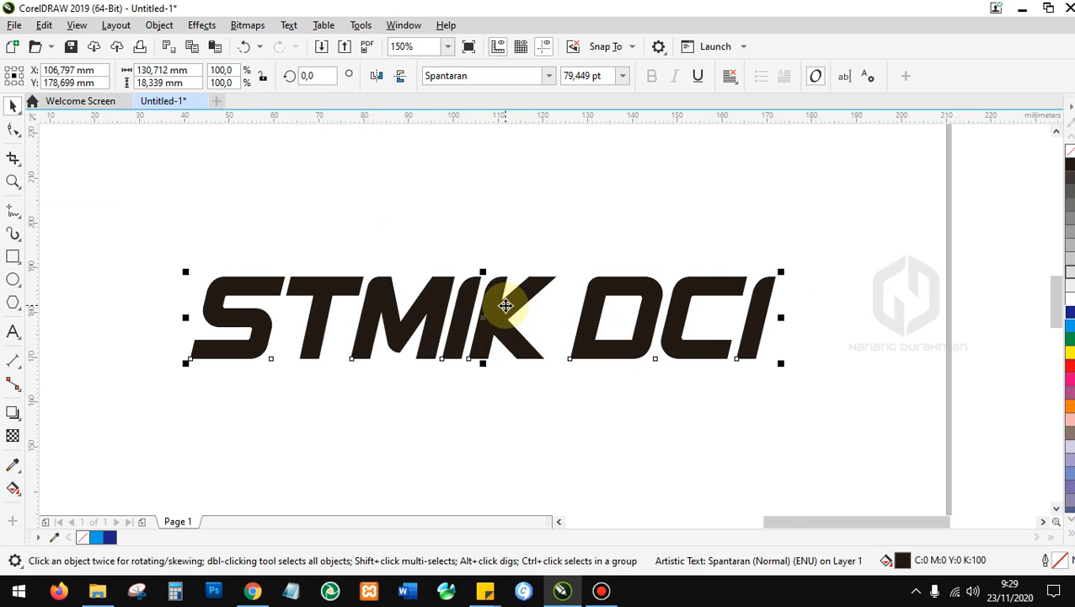
Convert the Spantaran STMIK DCI text to curves from its right-click menu.
scroll(504, 299, up, 1)
right_click(497, 290)
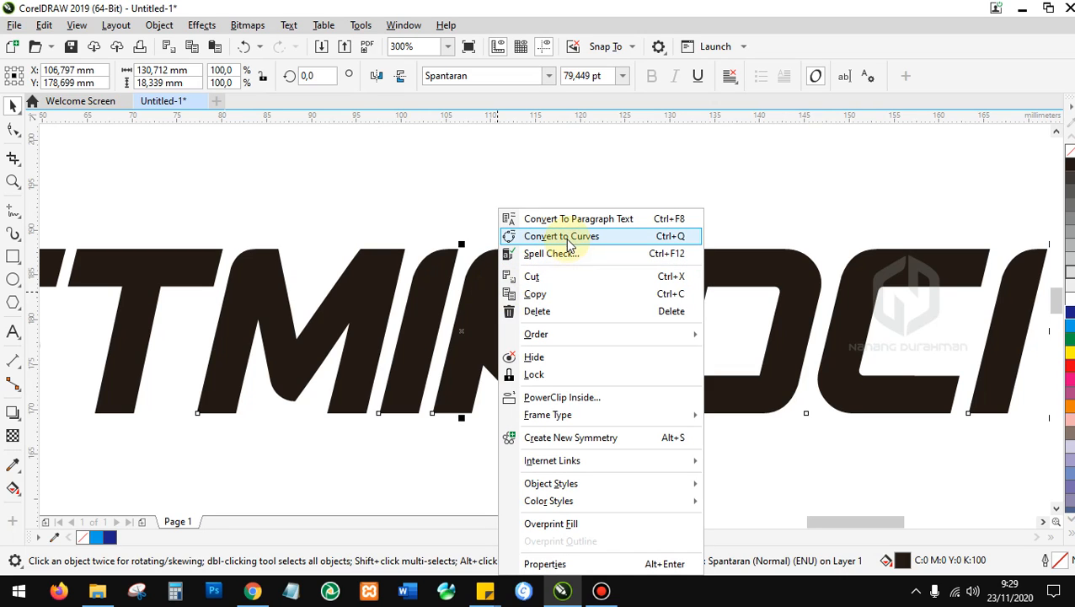
click(395, 178)
scroll(672, 319, down, 2)
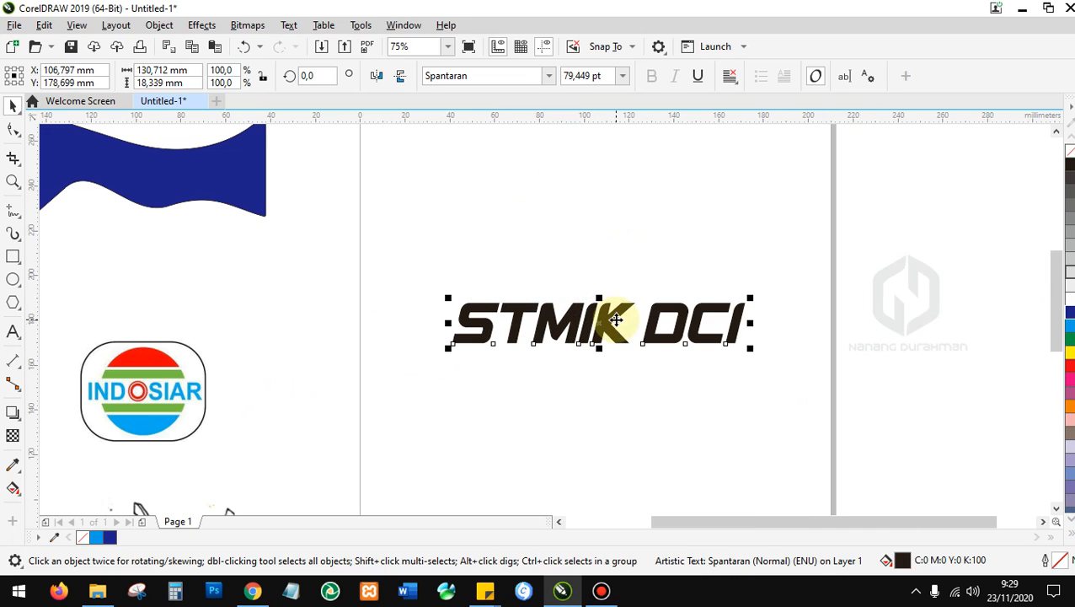
right_click(616, 320)
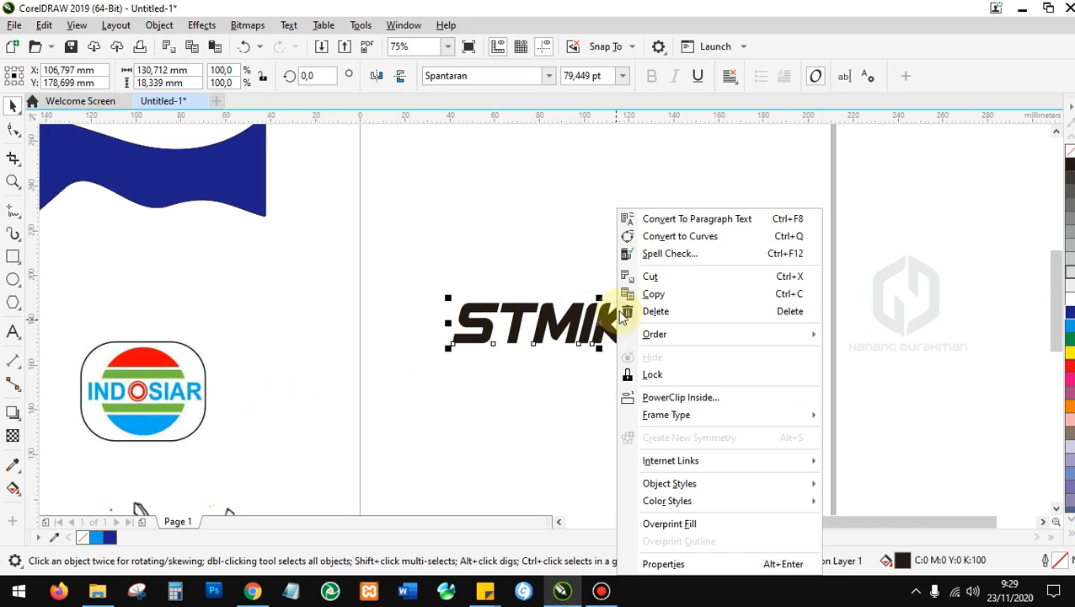
click(679, 236)
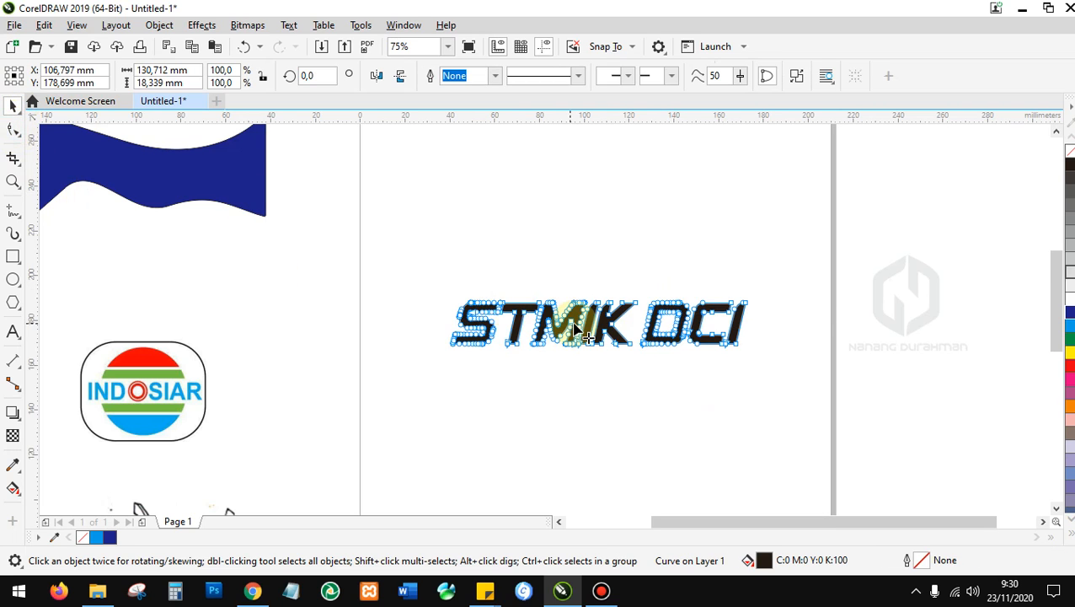
Switch to the Shape tool (F10) to show the lettering's 444 nodes on 9 subpaths.
key(F10)
scroll(575, 328, up, 6)
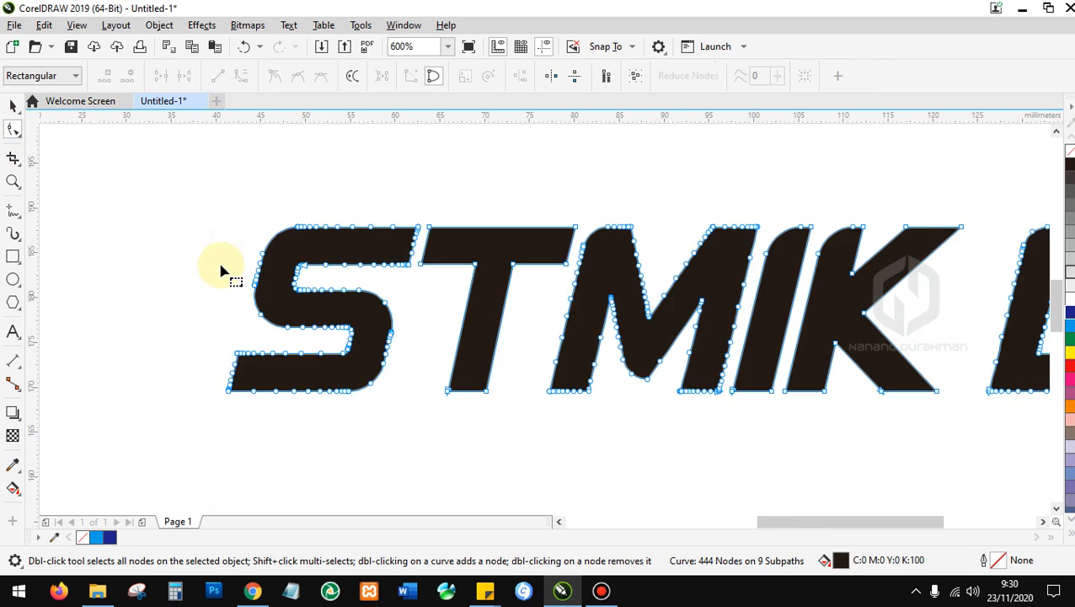
scroll(799, 343, down, 4)
scroll(749, 198, up, 4)
scroll(650, 279, down, 4)
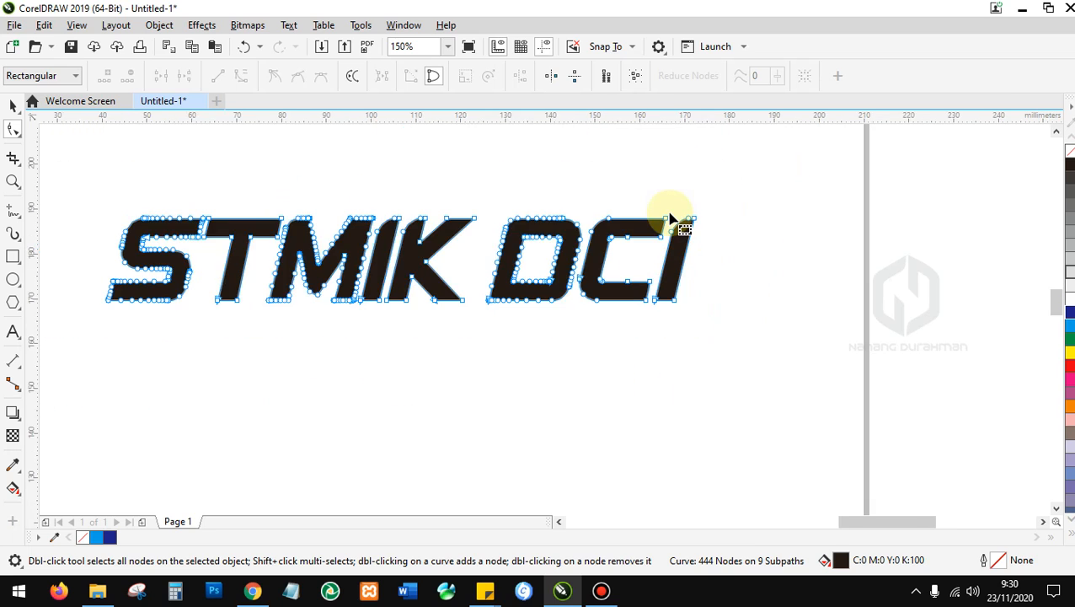
scroll(670, 221, up, 4)
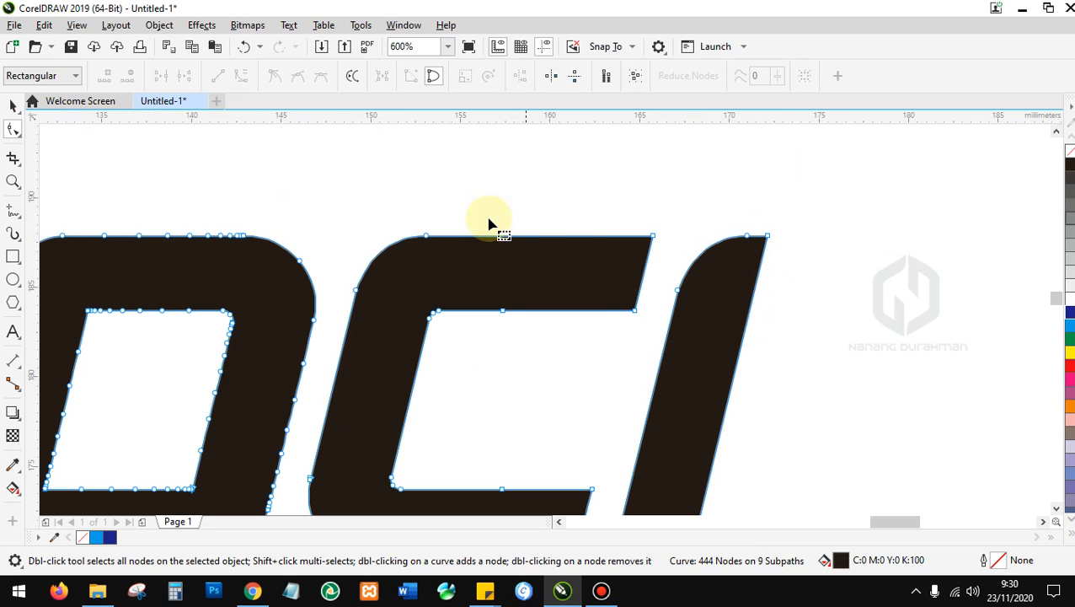
scroll(396, 283, down, 4)
scroll(168, 244, up, 4)
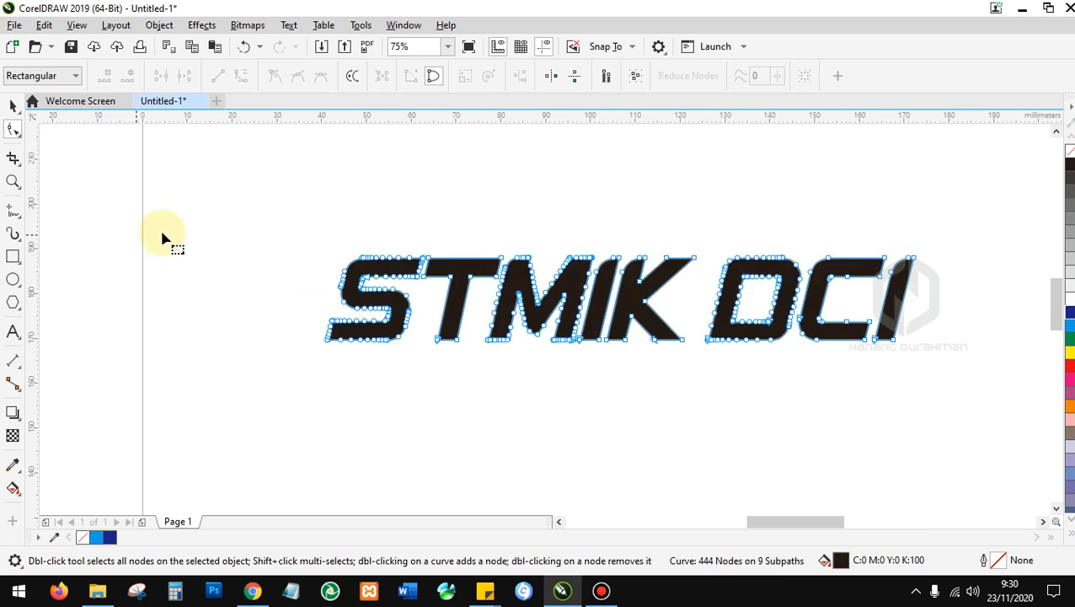
scroll(305, 240, down, 4)
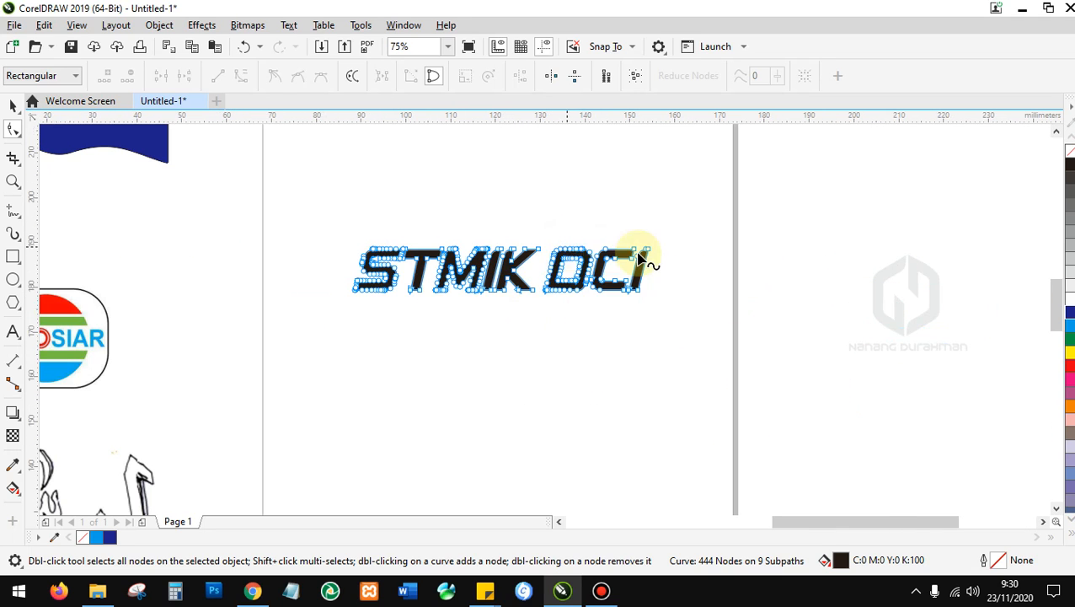
Stretch the I's top-right node to the page edge and bend the wedge's lower edge back toward the I.
scroll(620, 247, up, 2)
drag(728, 253, 898, 212)
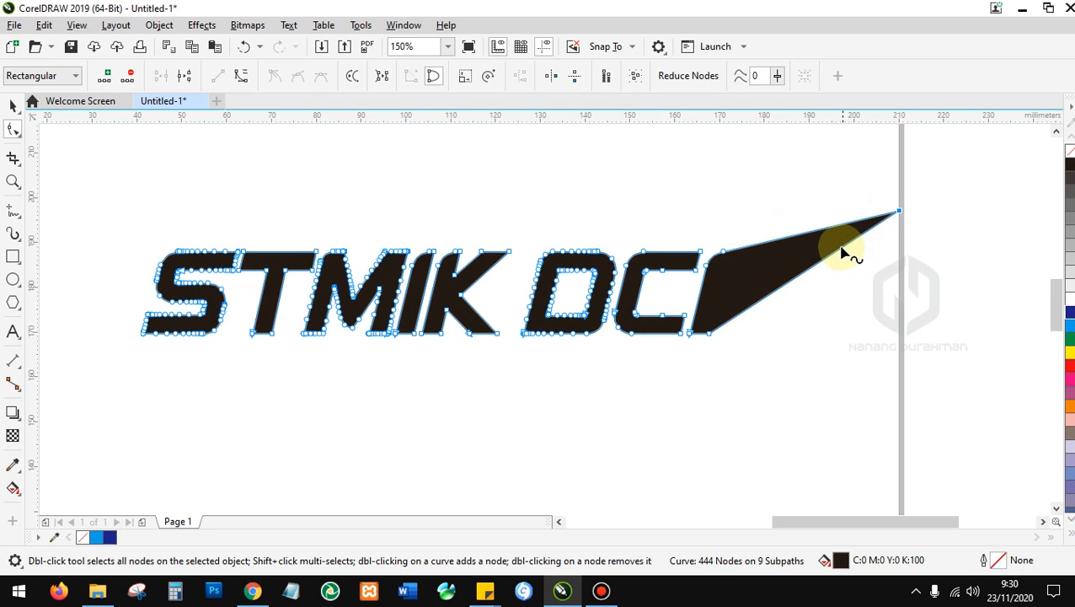
drag(843, 253, 730, 274)
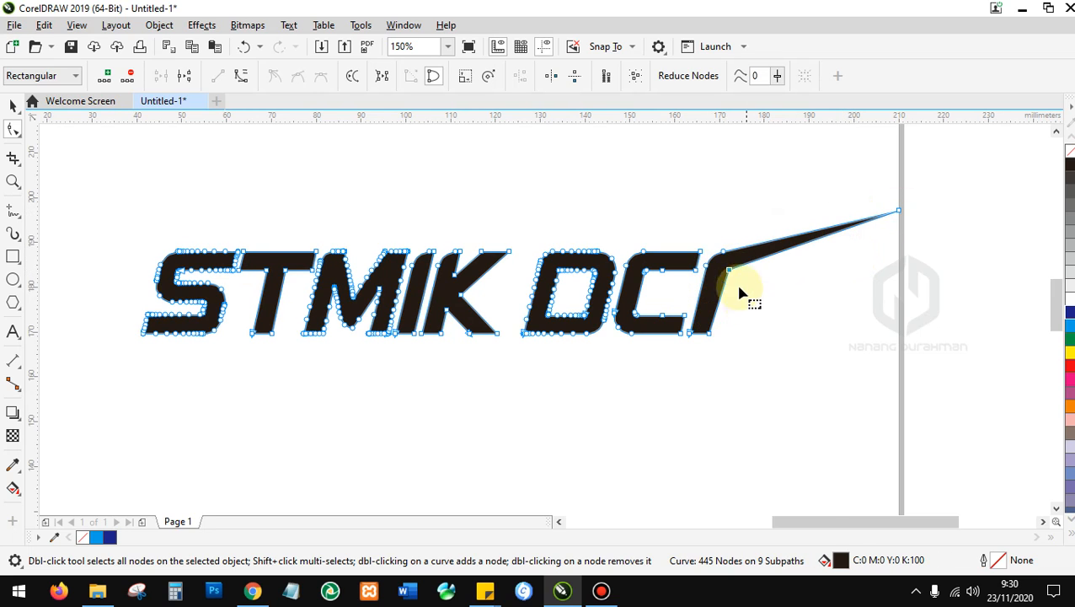
scroll(742, 302, up, 5)
drag(685, 384, 667, 390)
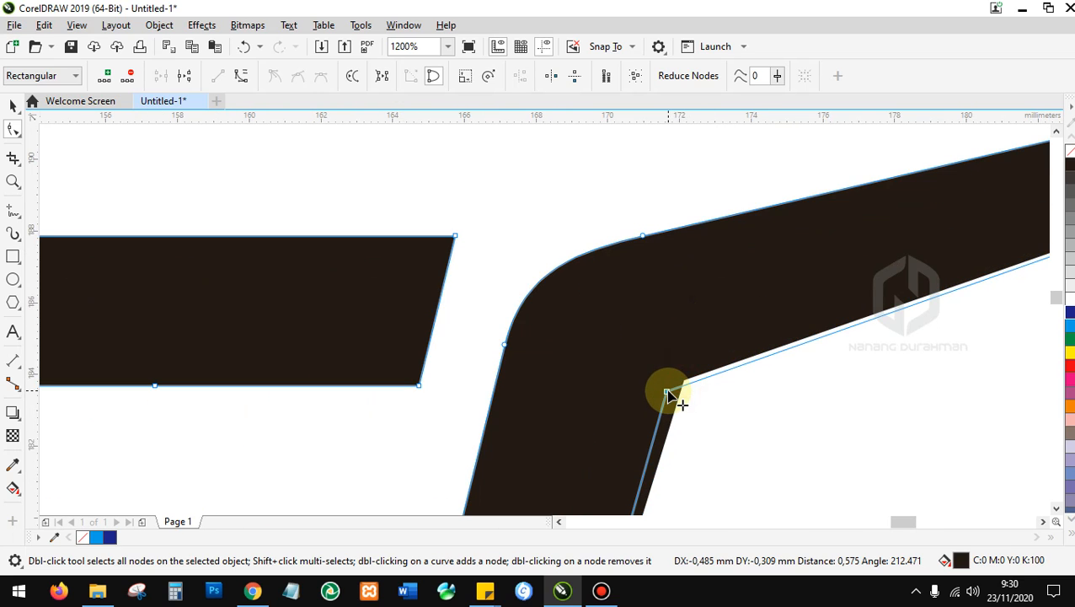
Curve the wedge edge, smooth its node, round the bend, and make the inner corner a cusp.
click(243, 78)
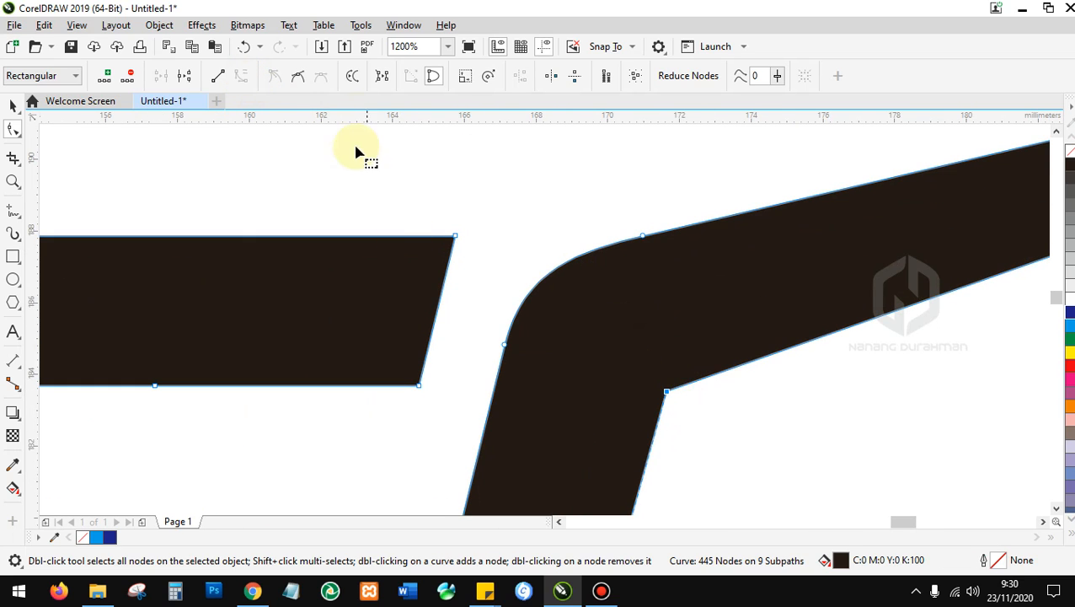
click(295, 76)
scroll(640, 253, down, 2)
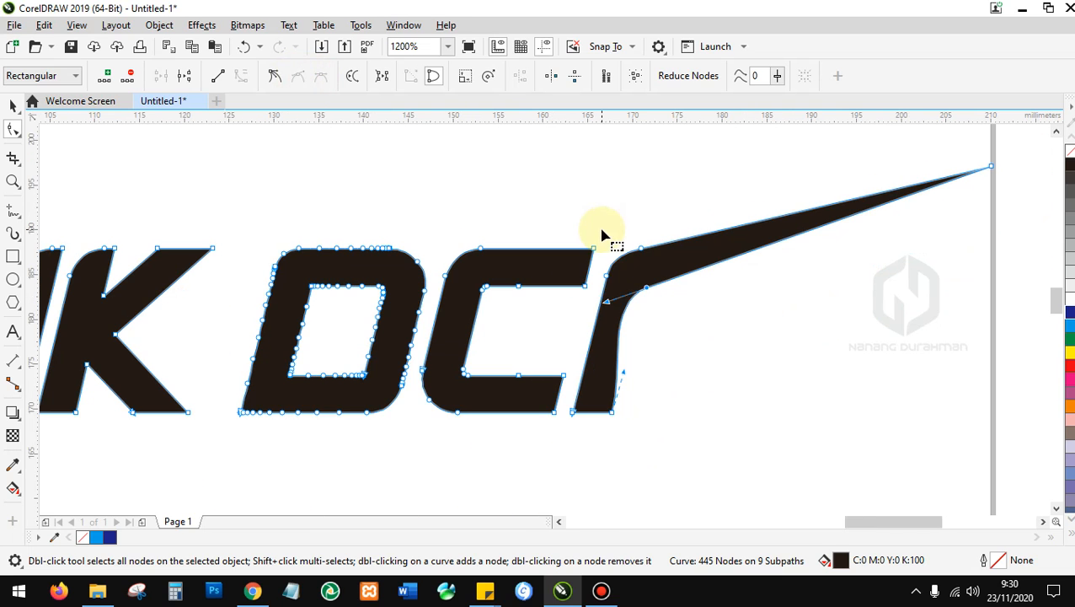
drag(607, 304, 631, 314)
scroll(648, 291, up, 2)
scroll(631, 319, down, 2)
scroll(493, 235, up, 2)
click(273, 76)
scroll(321, 140, down, 2)
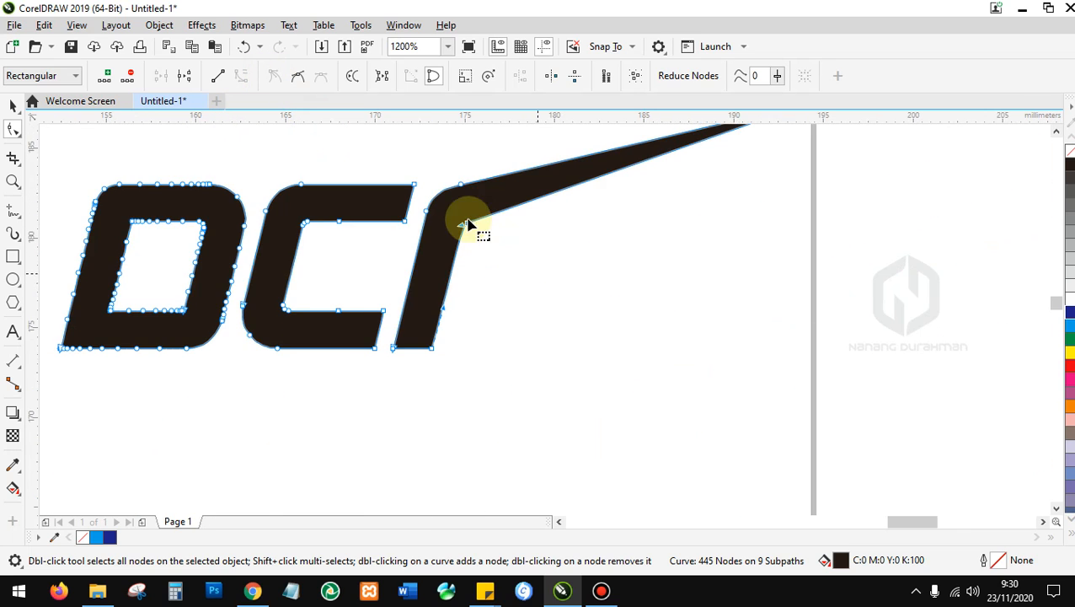
scroll(487, 243, up, 2)
scroll(432, 194, down, 1)
scroll(560, 312, down, 4)
Select all the logo's nodes, then return to the Pick tool.
key(ctrl+a)
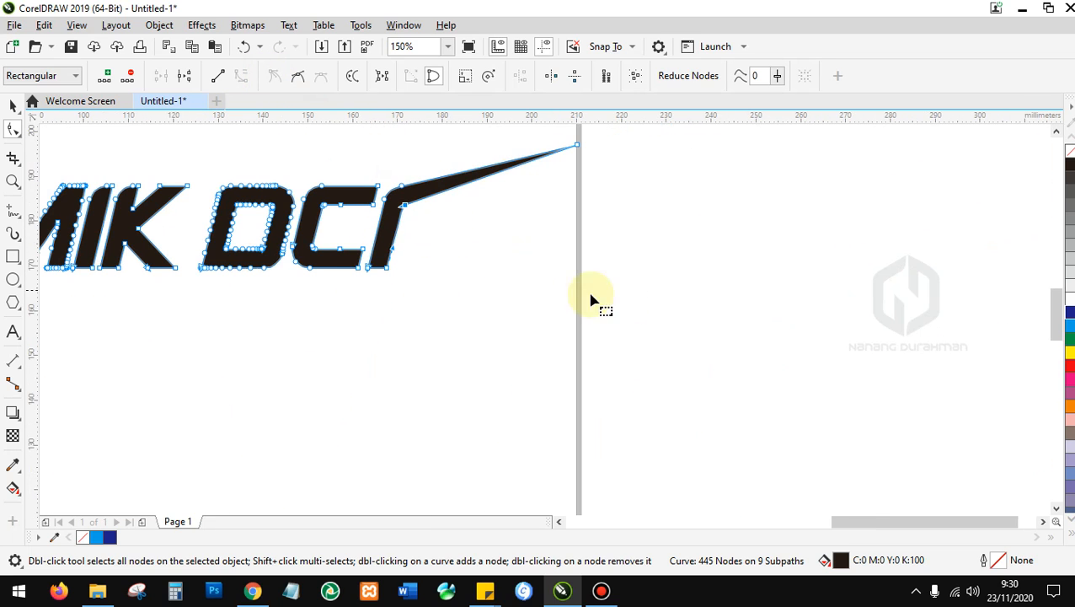
scroll(211, 233, down, 1)
scroll(307, 286, up, 1)
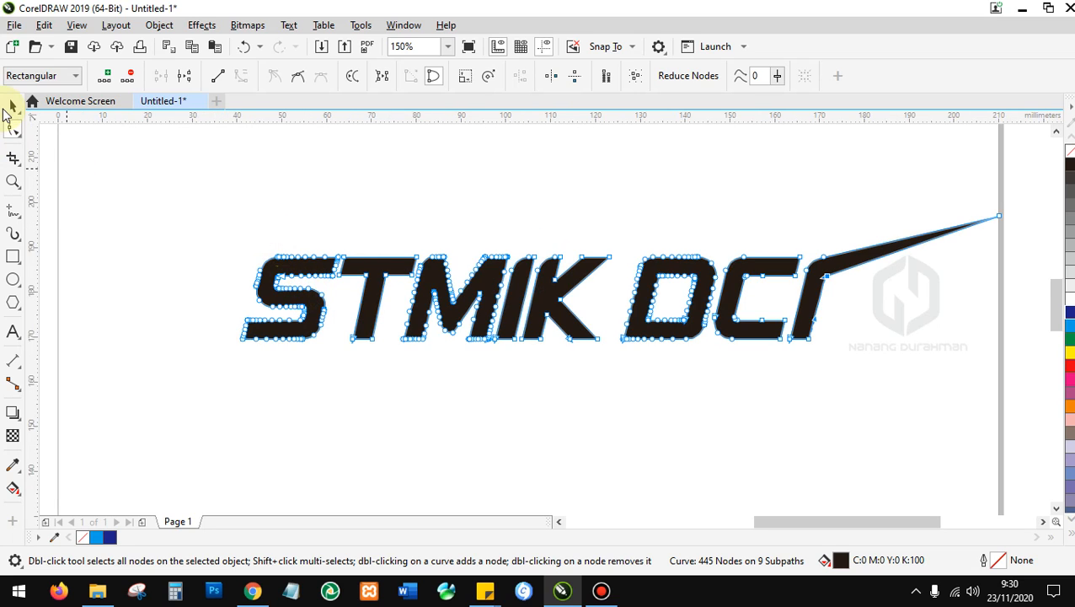
click(12, 105)
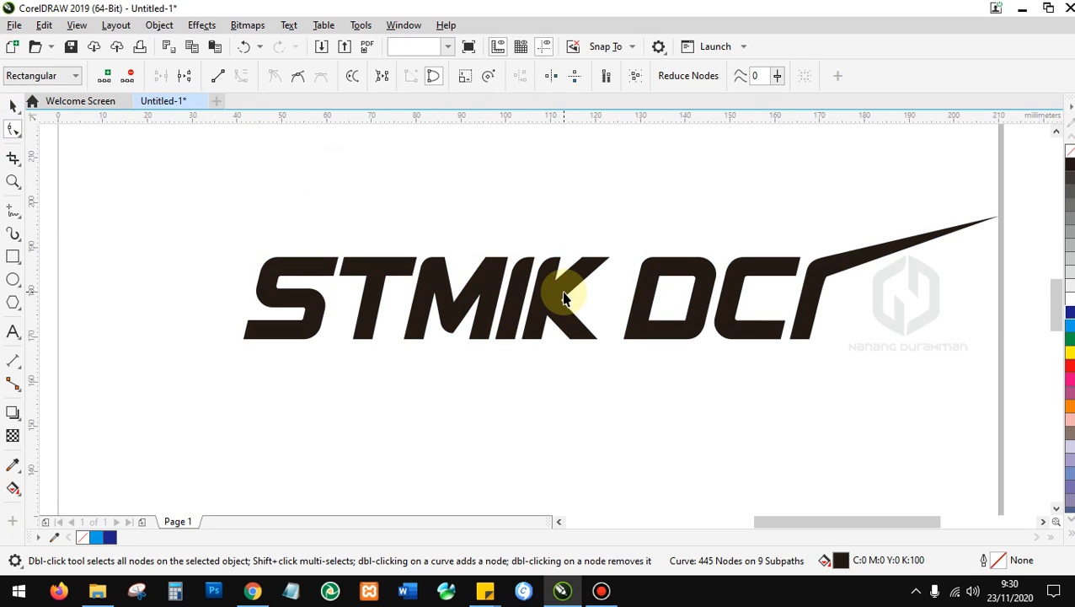
key(space)
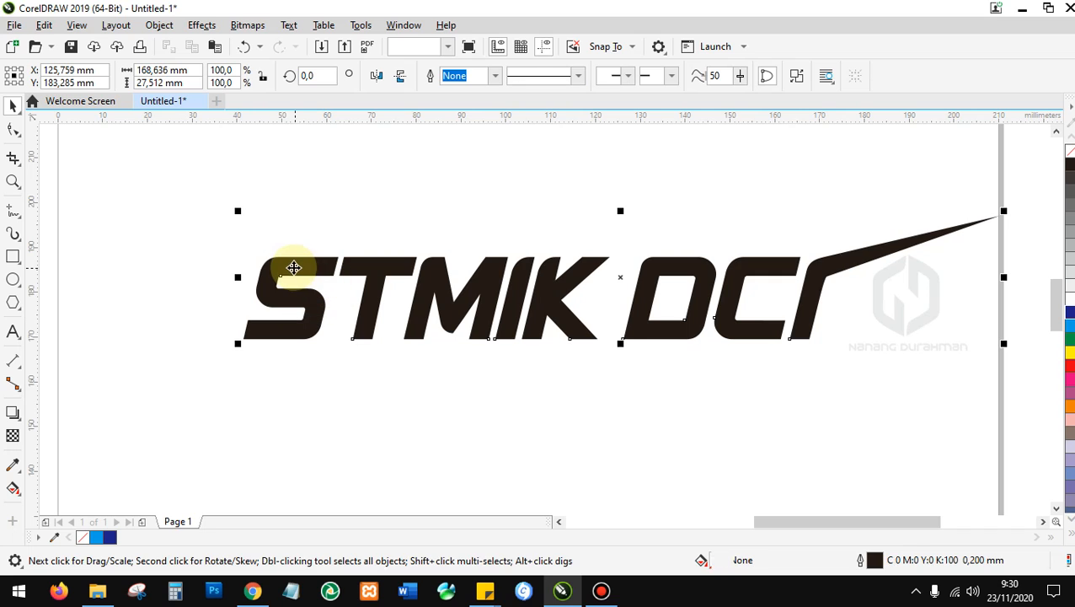
Pull the S's bottom-left node down into a spike.
click(292, 266)
click(13, 129)
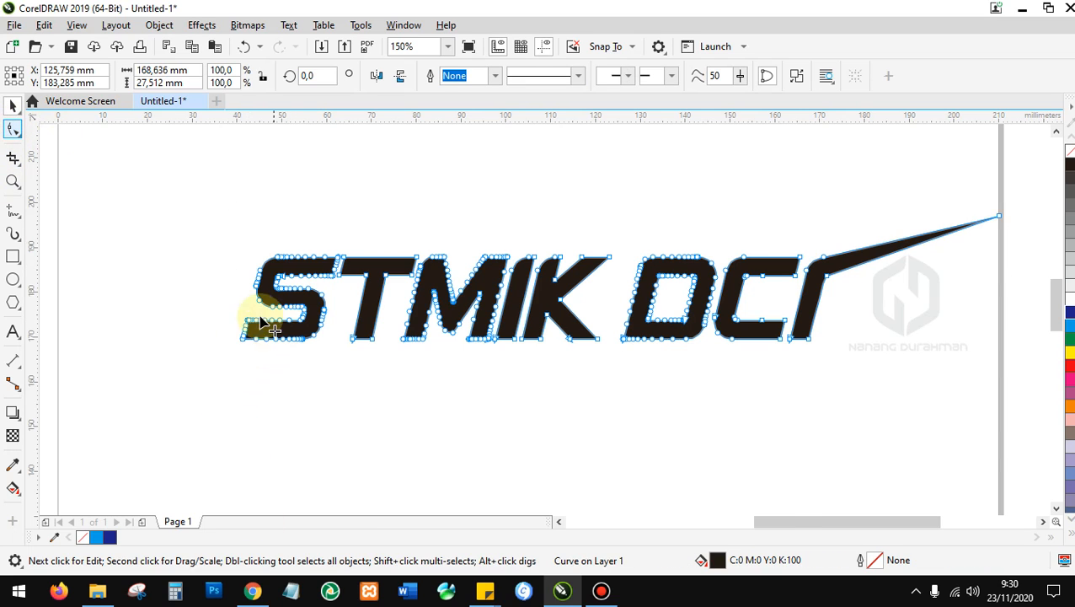
click(241, 343)
drag(244, 346, 242, 404)
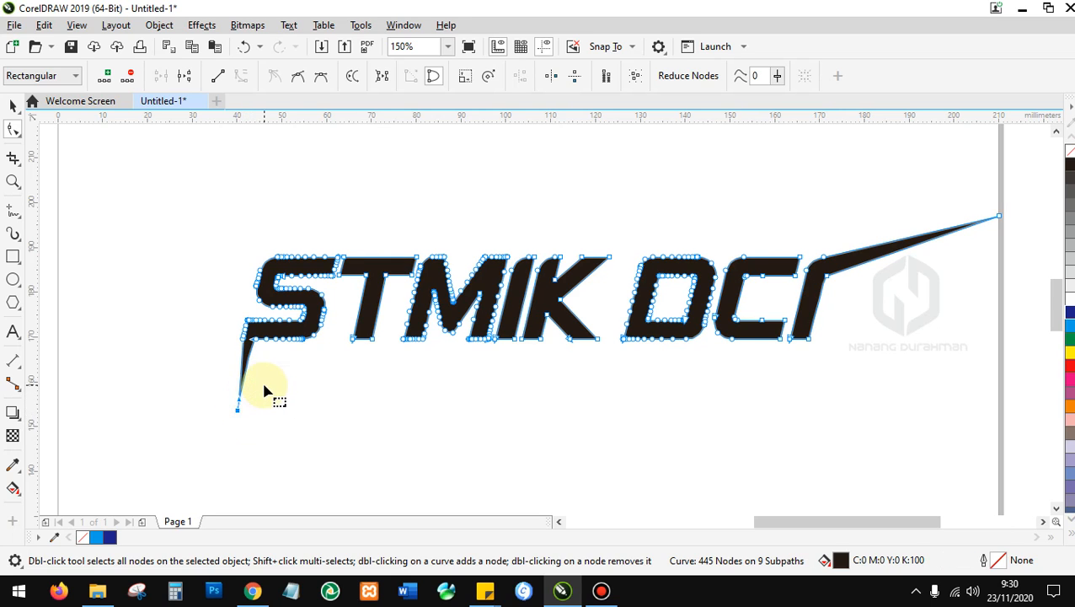
click(13, 106)
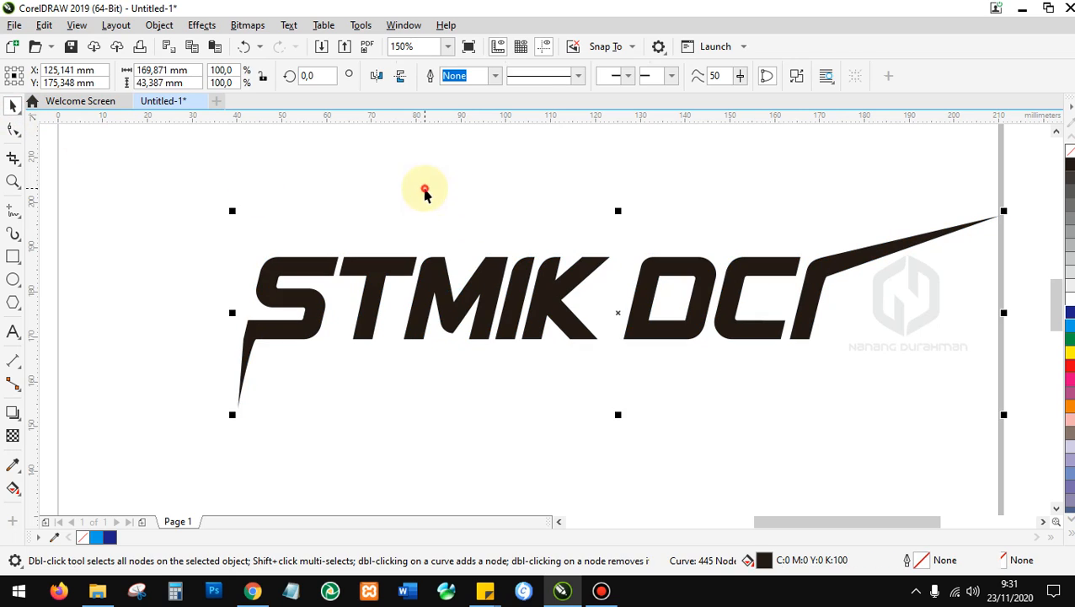
Move the STMIK DCI logo up and left, and shift the blue wave shape back left.
click(449, 371)
click(450, 297)
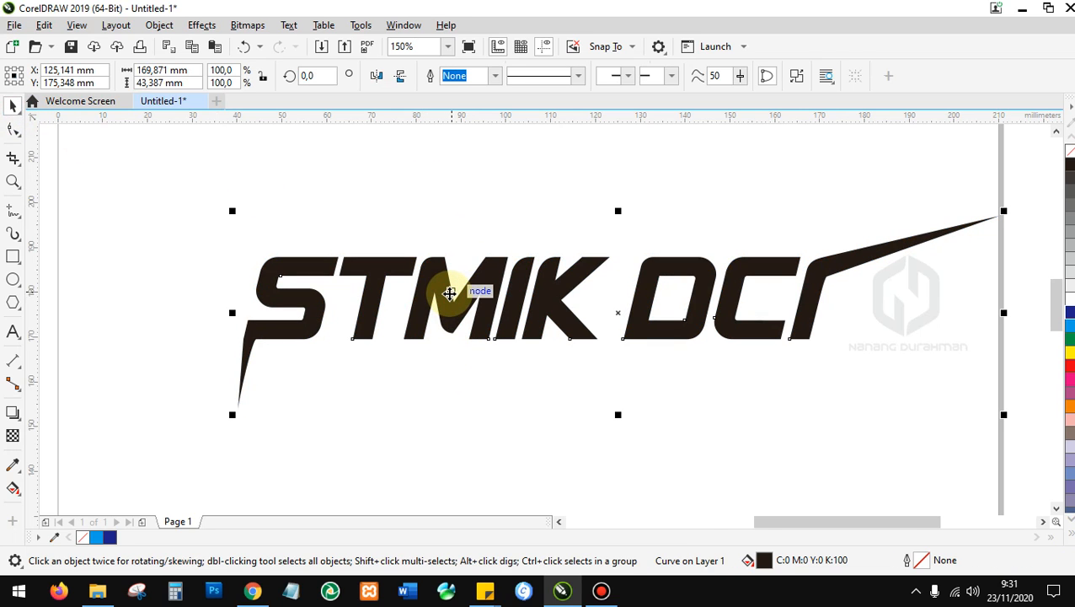
drag(649, 334, 558, 303)
scroll(360, 276, down, 4)
scroll(152, 202, up, 2)
click(149, 206)
drag(424, 221, 570, 228)
drag(636, 232, 181, 192)
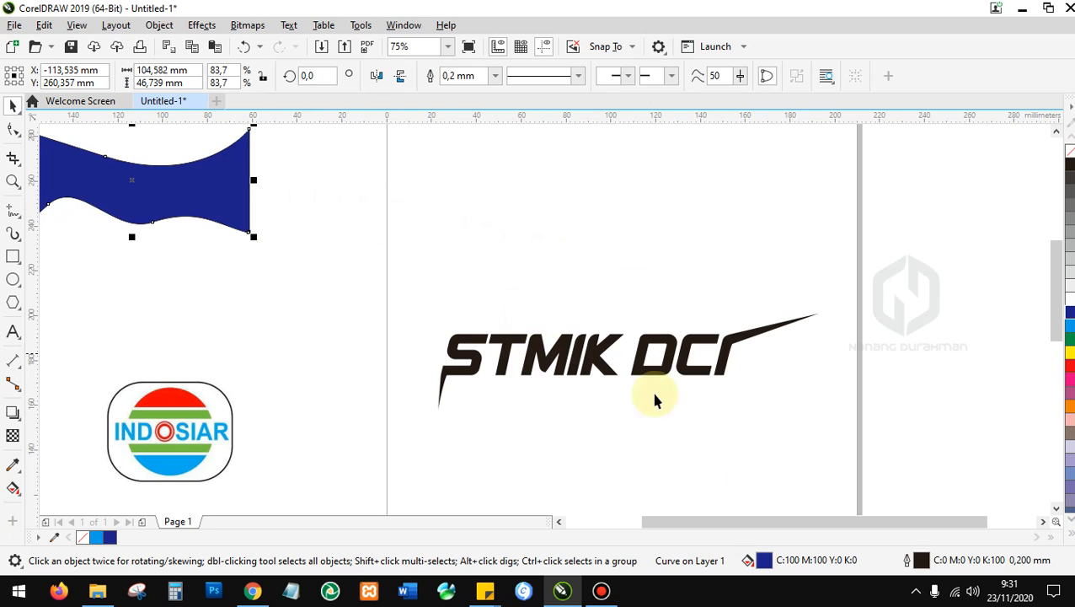
Raise the STMIK DCI logo higher on the exercise page.
drag(595, 362, 619, 297)
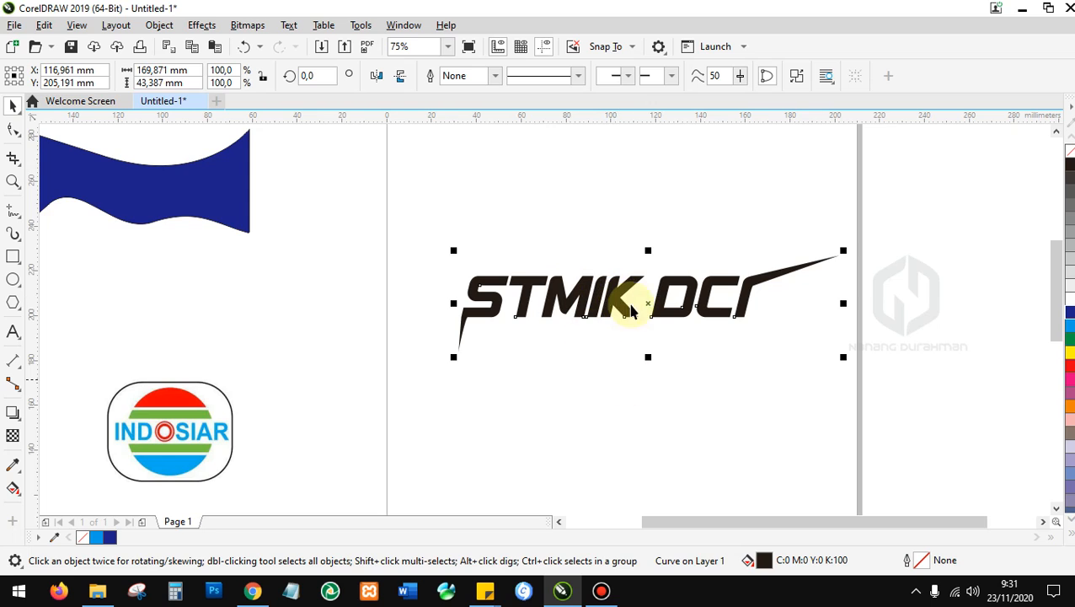
scroll(633, 287, up, 2)
scroll(629, 288, down, 2)
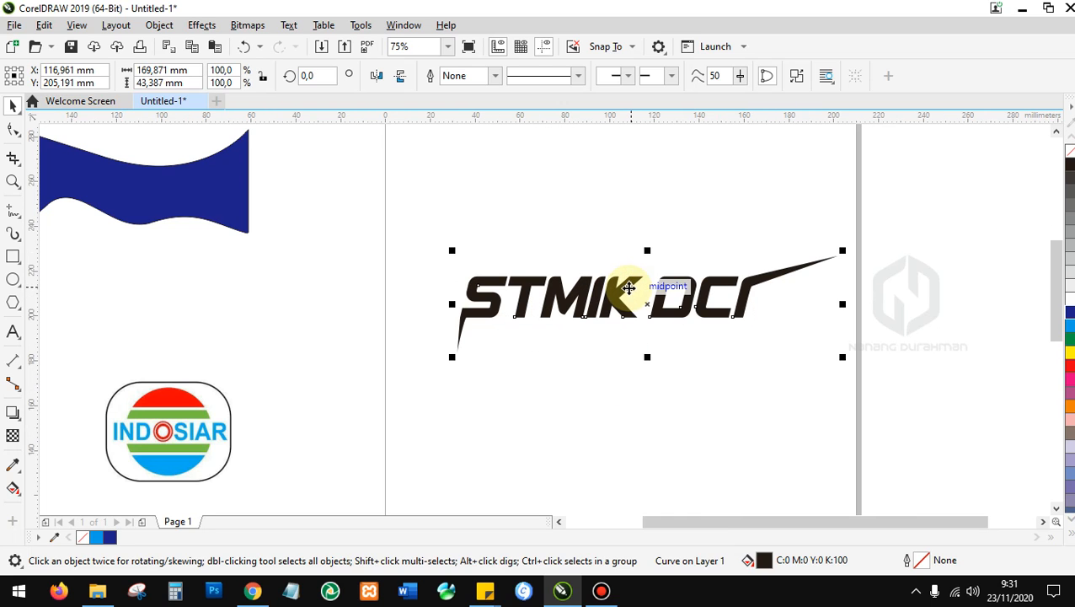
mouse_move(608, 295)
mouse_down()
mouse_move(108, 280)
mouse_move(154, 449)
mouse_move(597, 240)
mouse_up()
scroll(597, 240, up, 2)
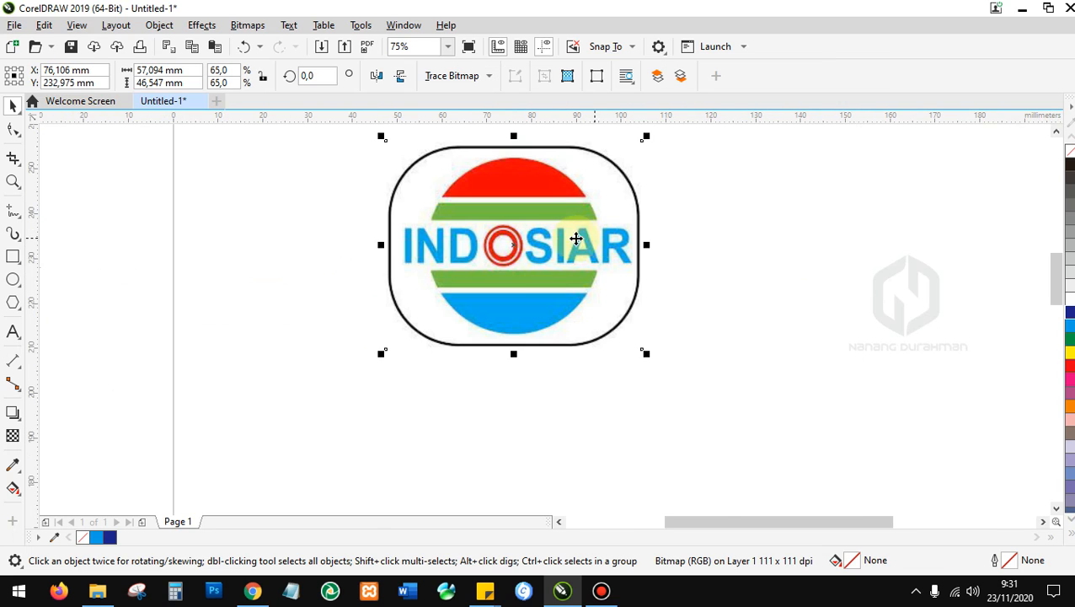
Add INDOSIAR artistic text below the Indosiar bitmap logo.
click(12, 332)
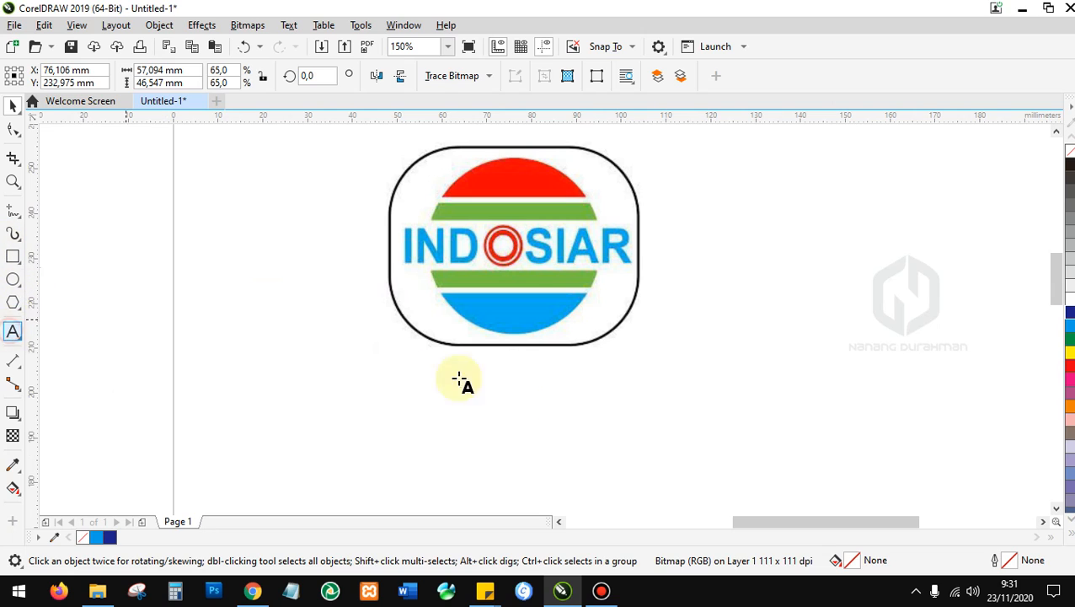
click(405, 411)
text(iNDOSIAR)
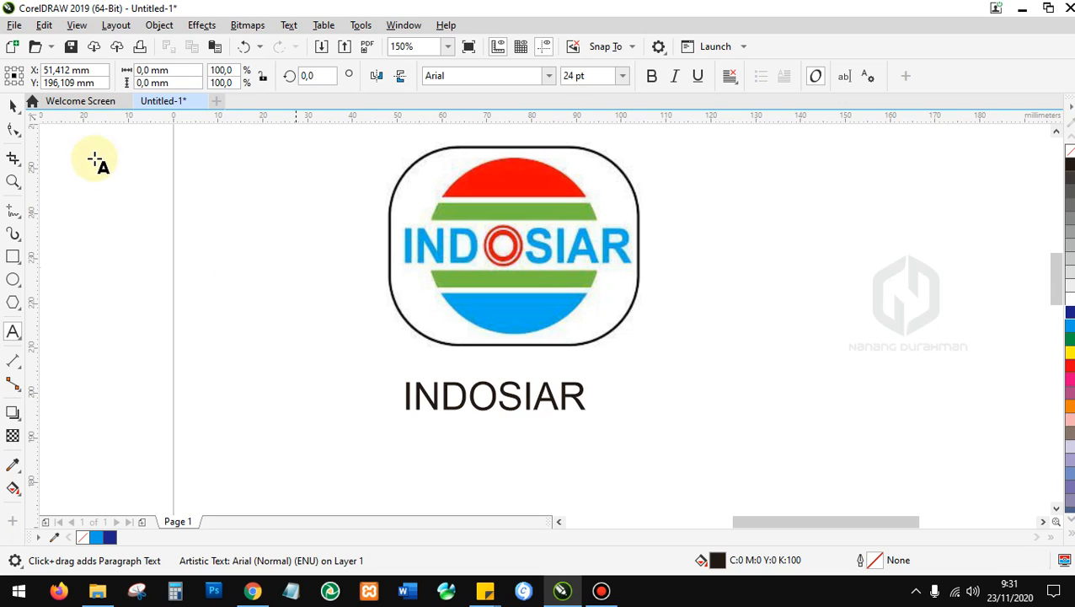
click(6, 102)
Enlarge the INDOSIAR text to about 181% and make it bold.
drag(594, 415, 737, 461)
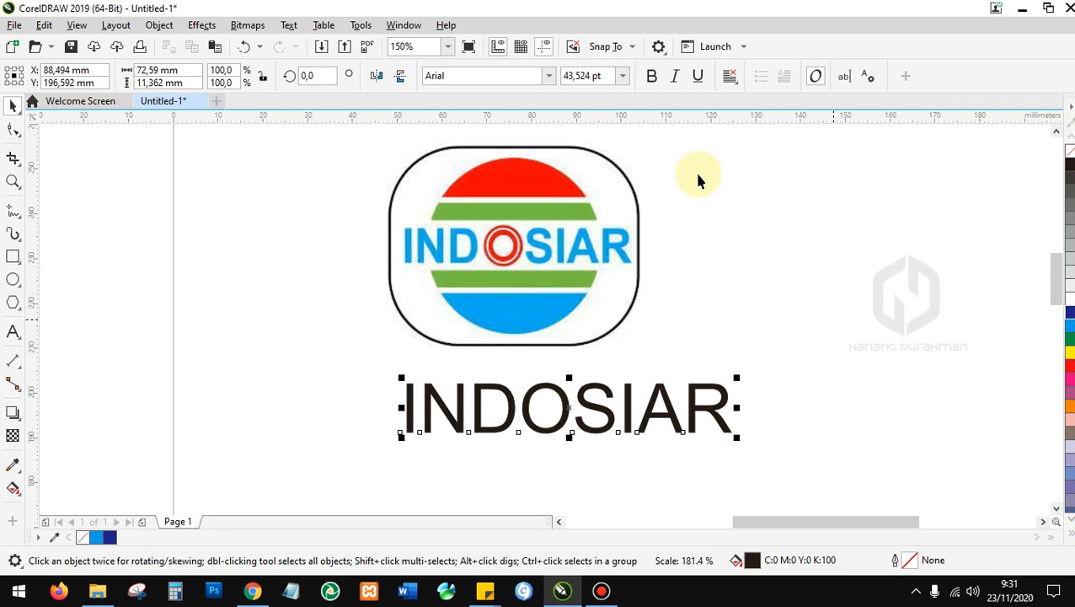
click(654, 76)
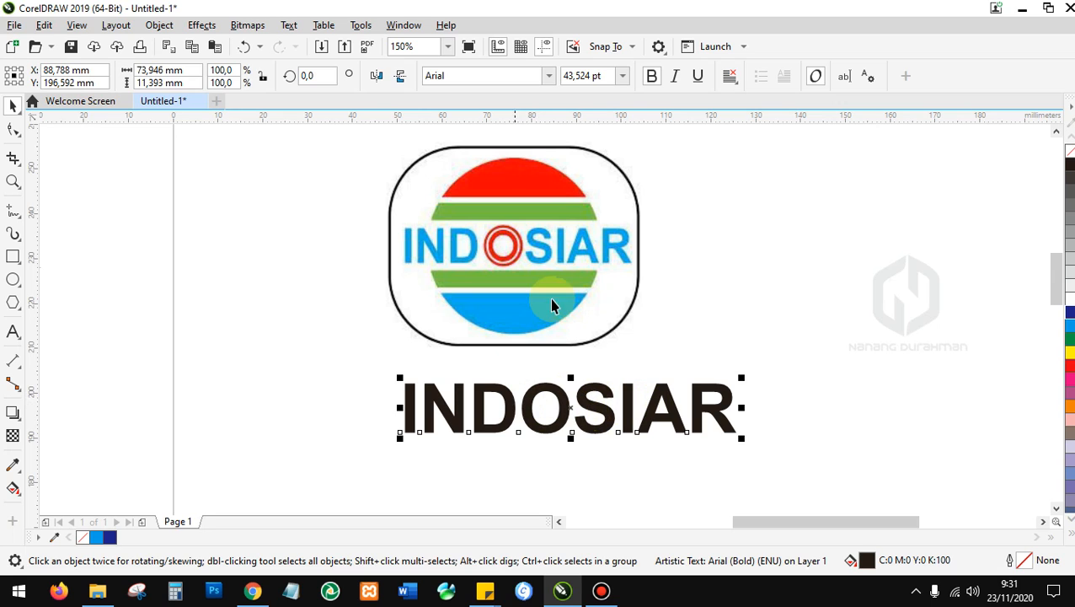
scroll(612, 413, up, 2)
right_click(600, 408)
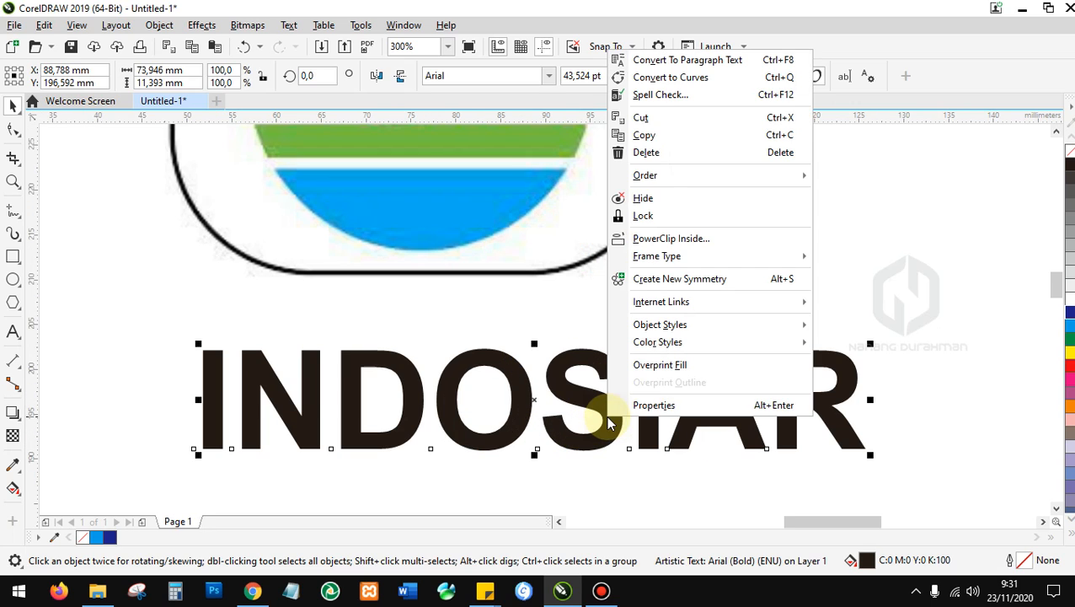
Convert the INDOSIAR text to curves and display its nodes.
click(681, 81)
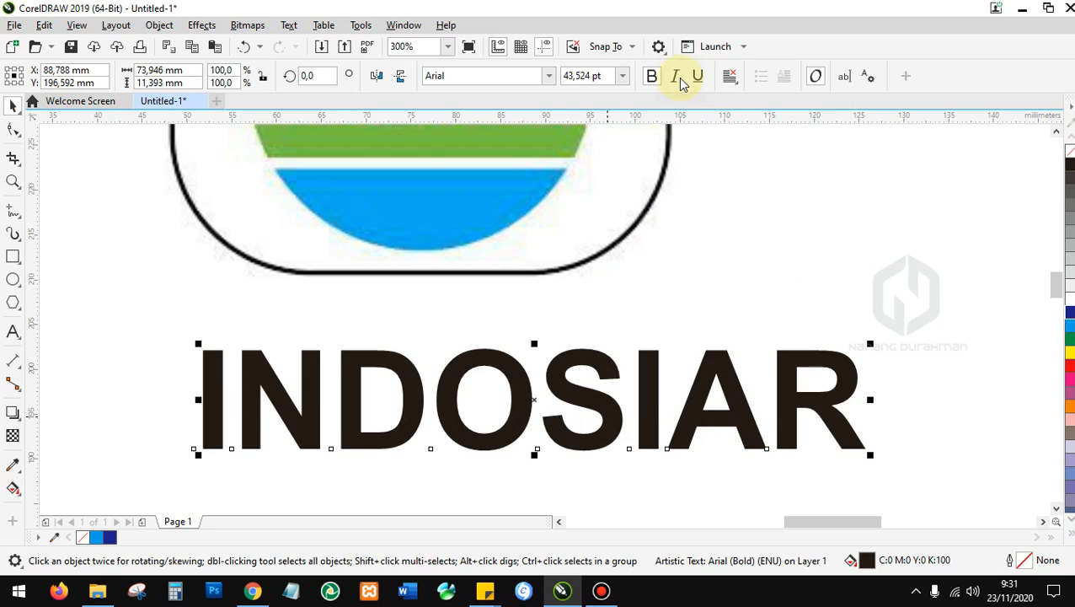
click(503, 358)
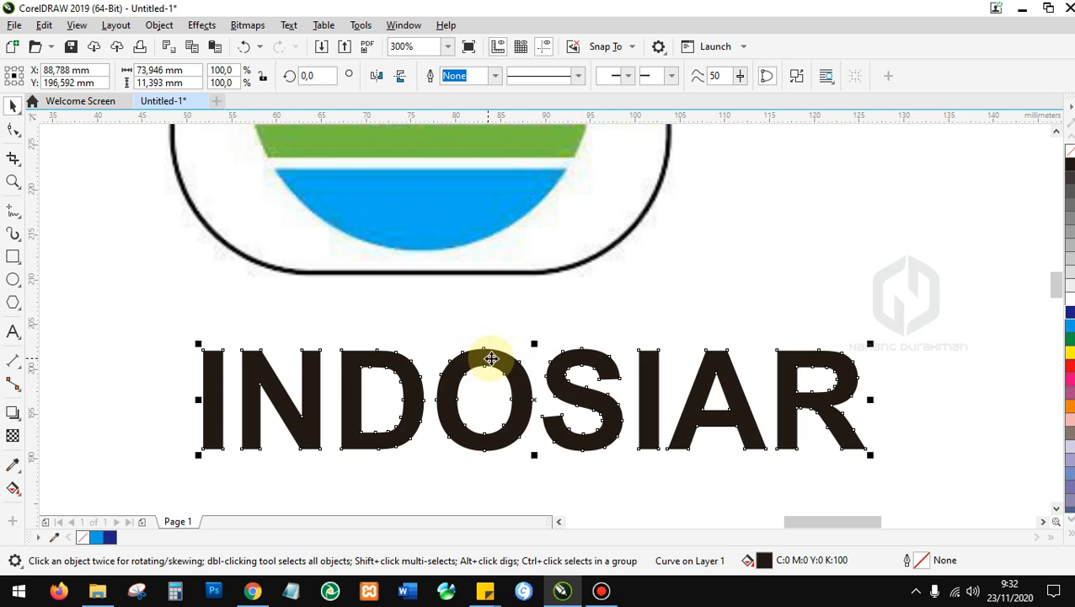
scroll(492, 436, down, 1)
scroll(500, 410, up, 1)
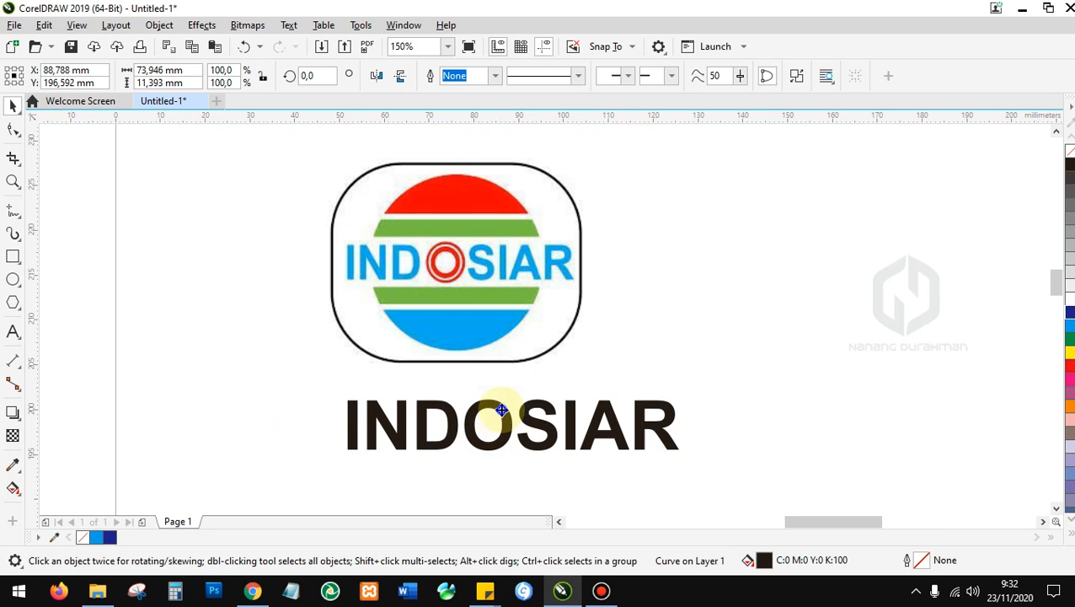
right_click(502, 410)
double_click(440, 409)
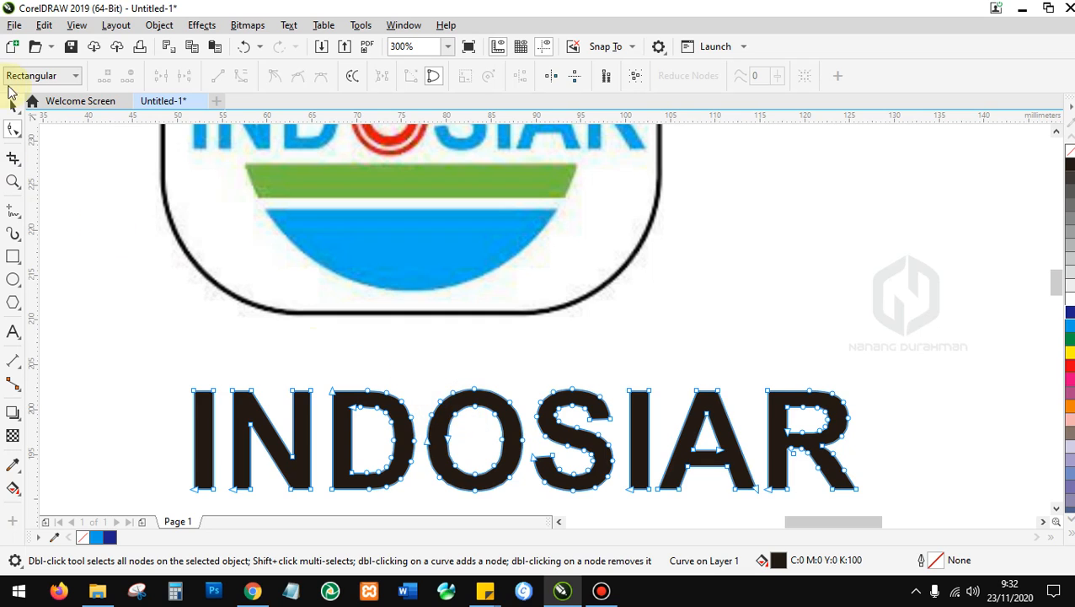
Reposition the INDOSIAR curves beneath the bitmap logo.
click(15, 105)
drag(600, 442, 642, 379)
drag(537, 394, 517, 424)
scroll(468, 372, down, 3)
scroll(470, 370, up, 2)
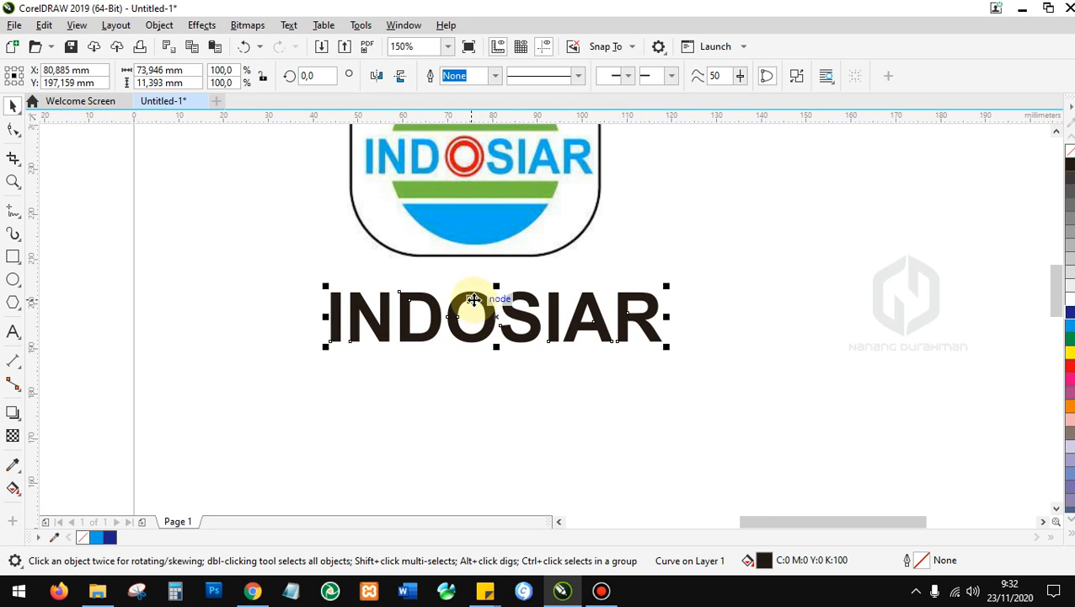
scroll(476, 300, up, 2)
scroll(478, 300, down, 1)
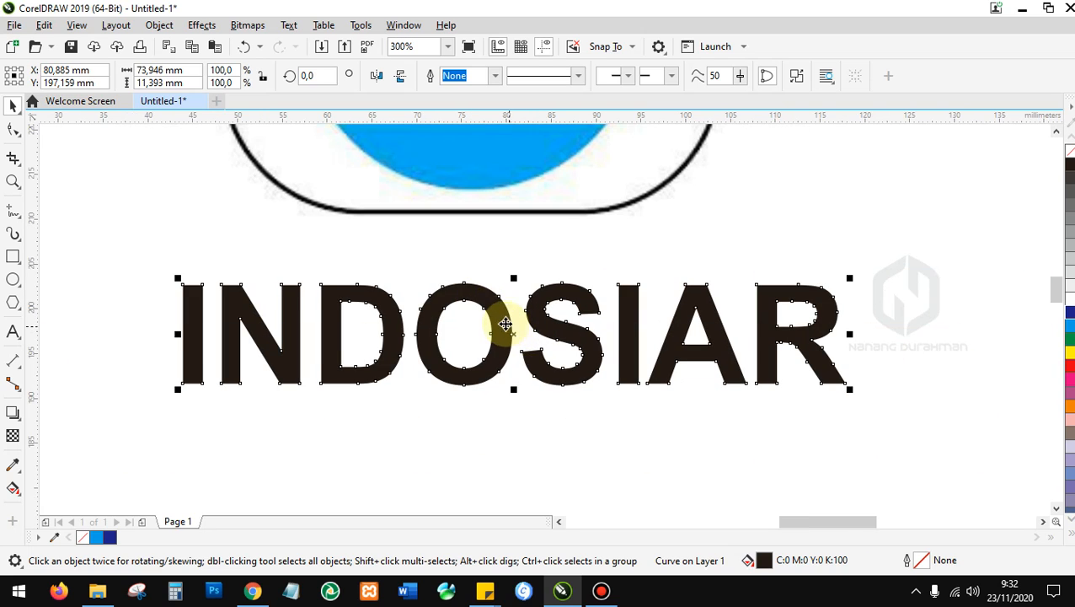
right_click(482, 293)
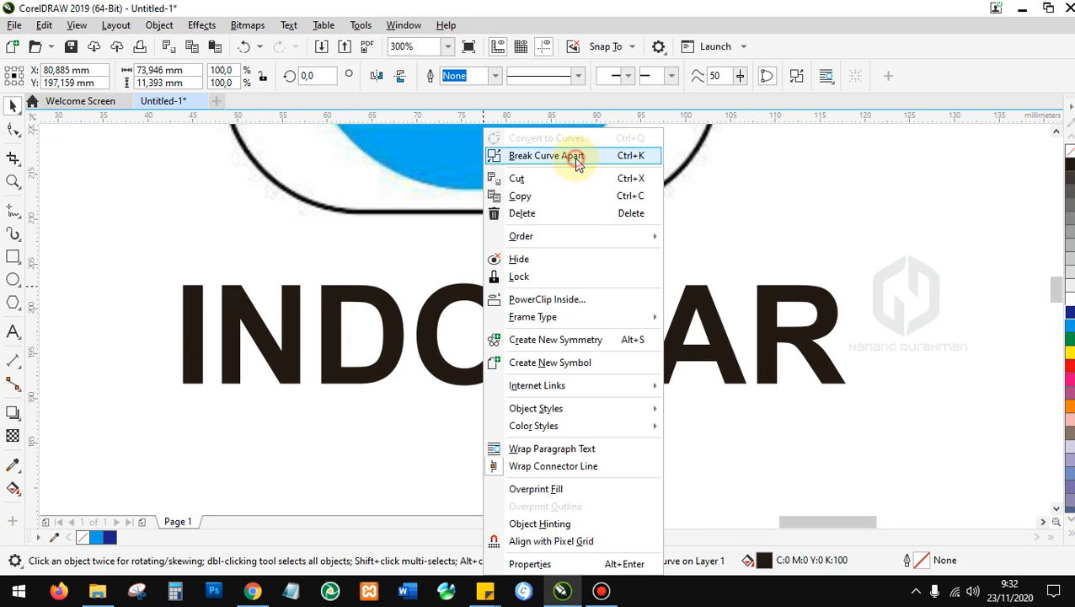
Break the lettering apart and move the O shape out to the upper right.
click(577, 162)
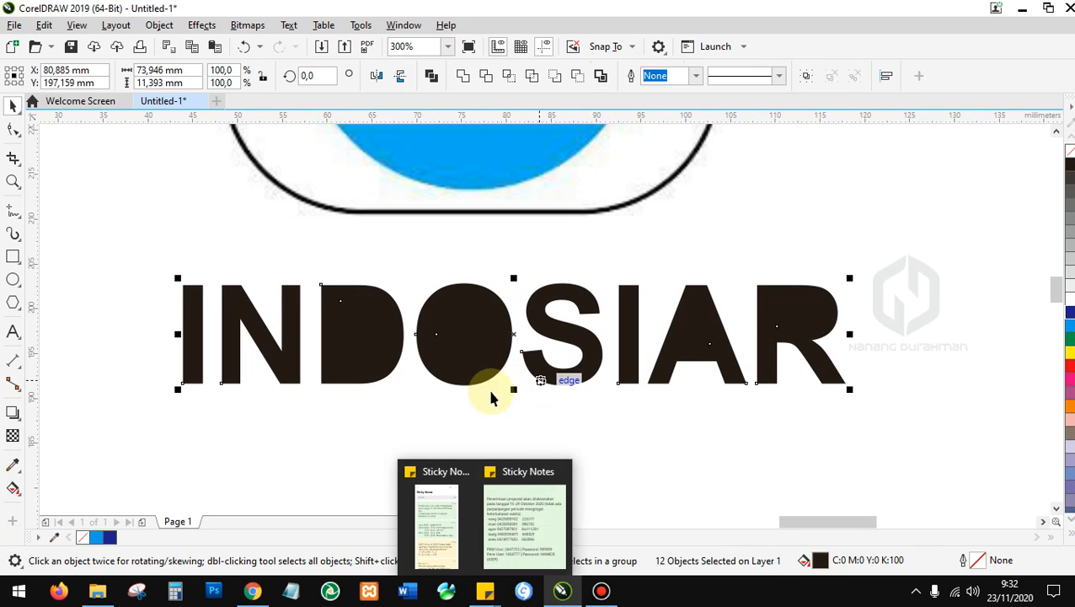
click(466, 402)
drag(403, 234, 554, 434)
drag(472, 301, 958, 219)
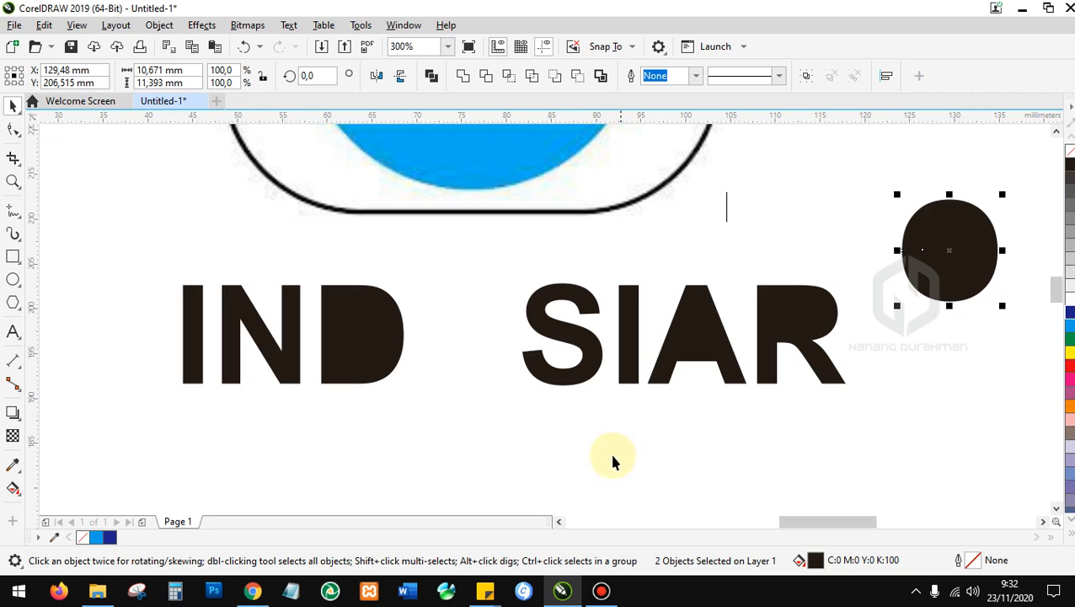
Select the letter D and fill it blue from the palette.
click(377, 311)
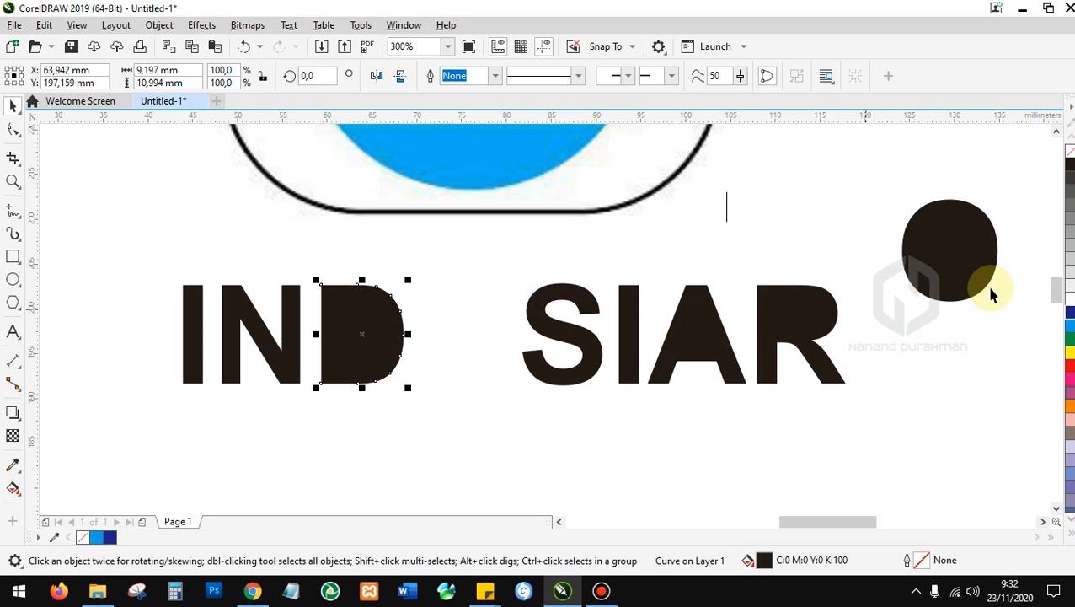
click(447, 336)
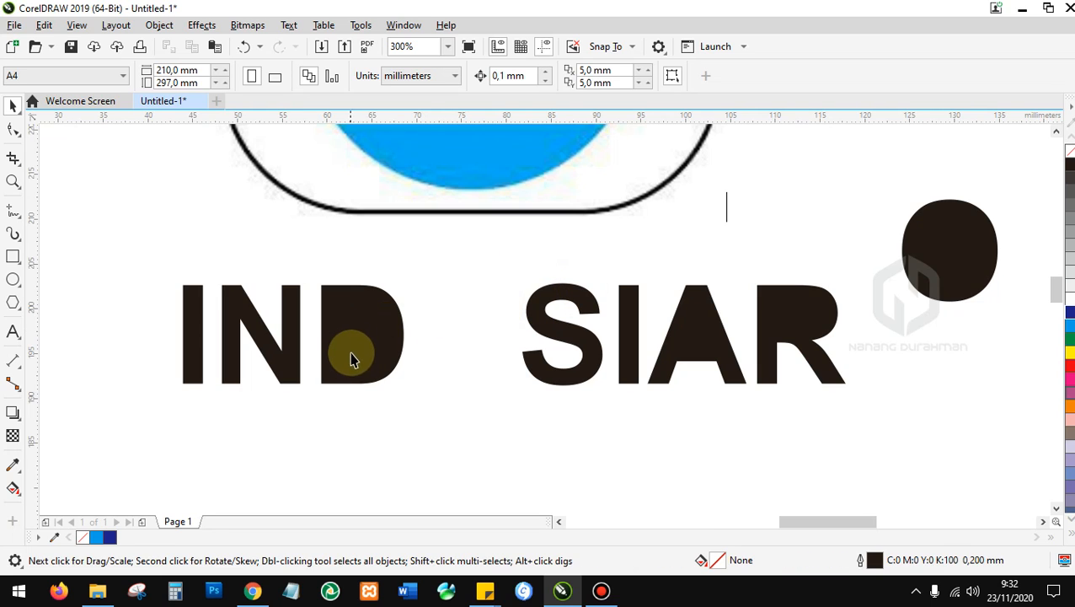
click(362, 327)
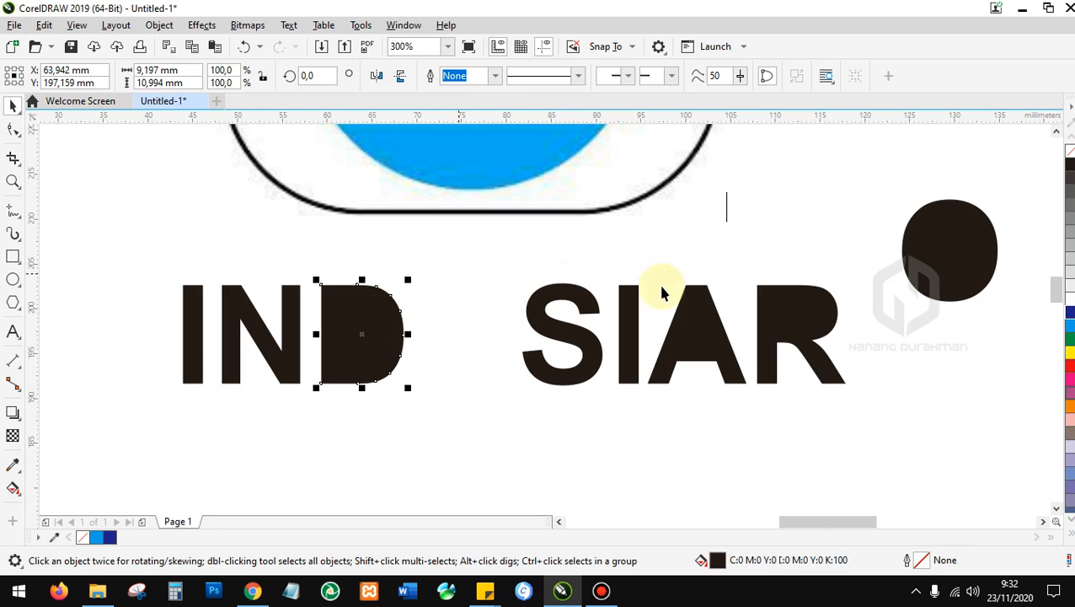
click(803, 314)
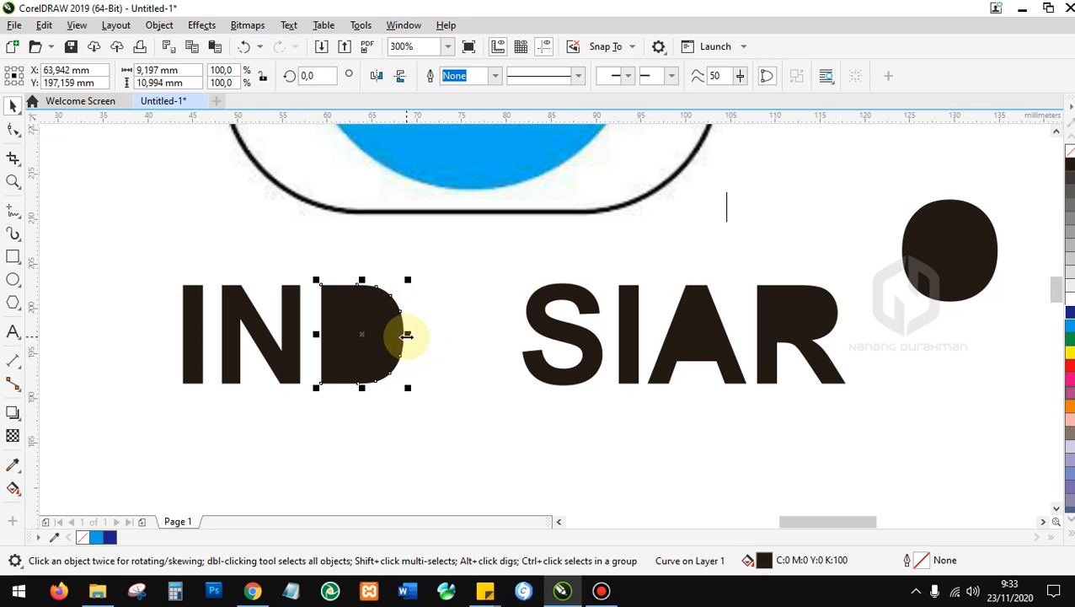
click(427, 285)
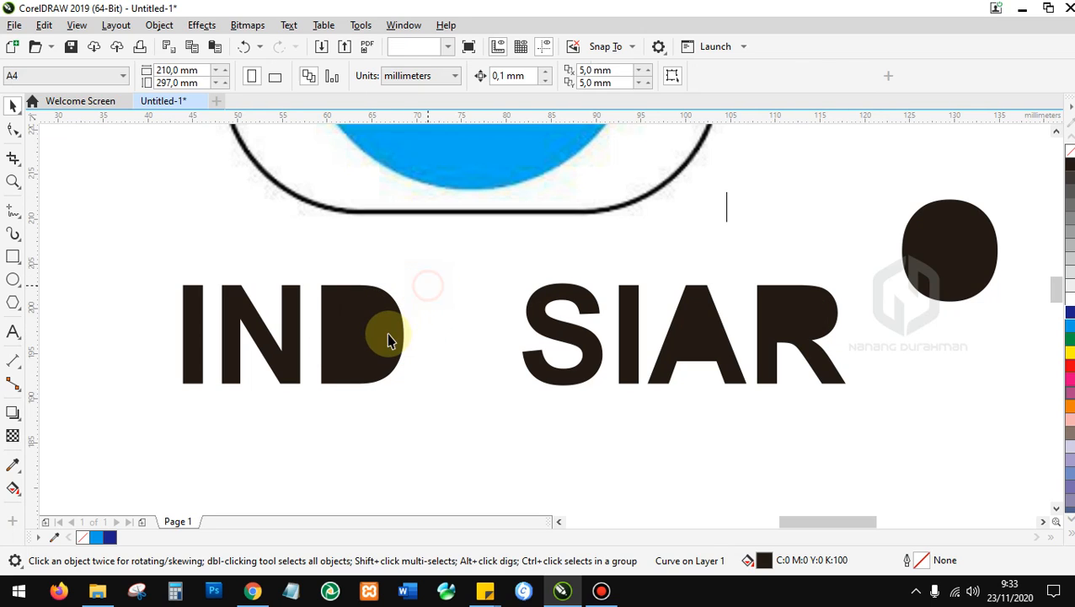
click(367, 319)
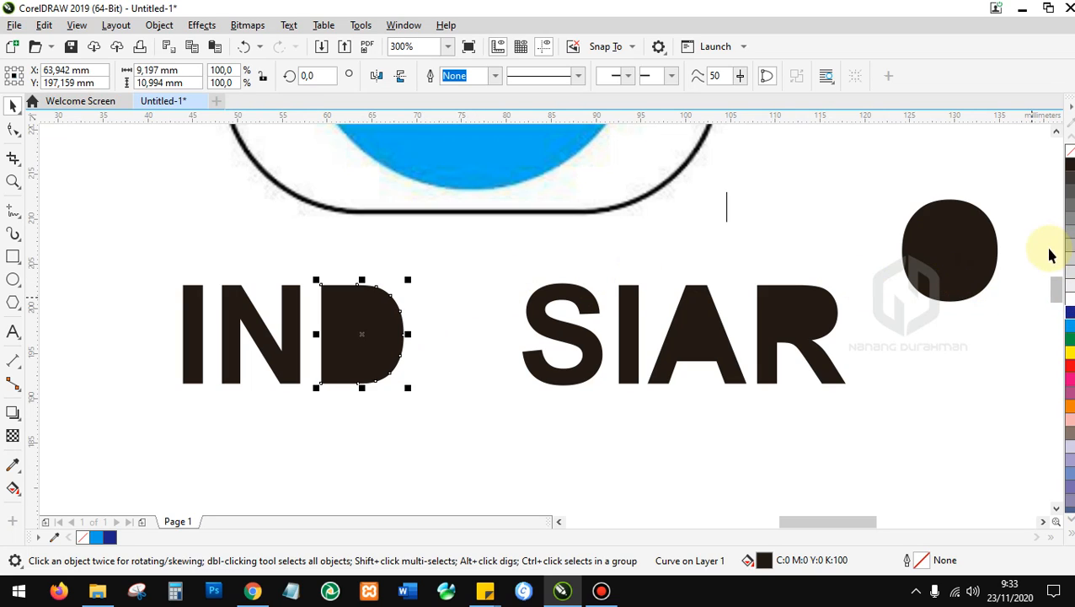
click(1069, 329)
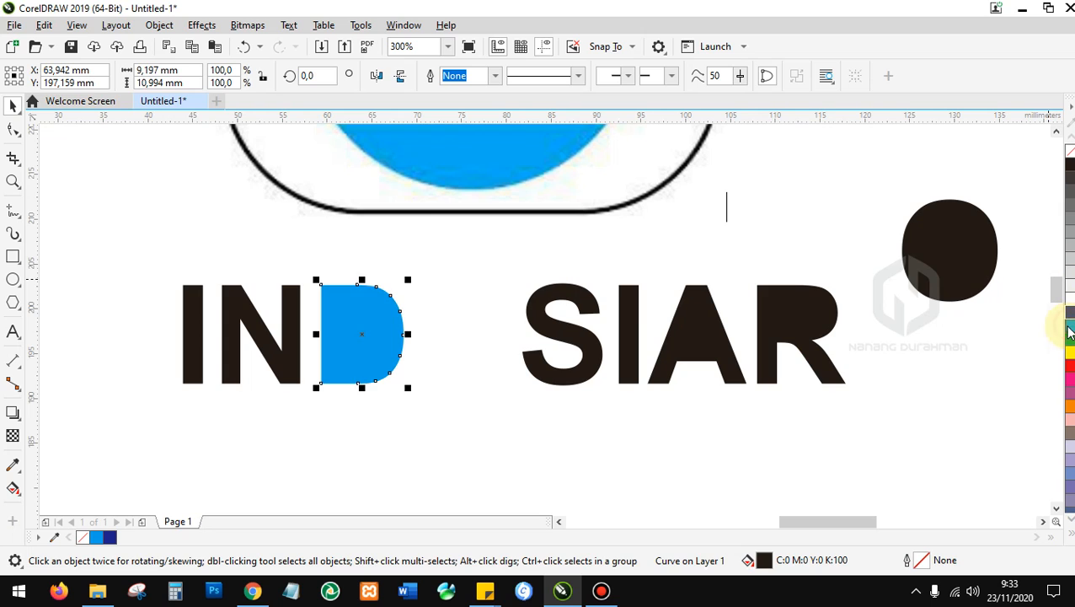
Send the blue D back, fill its inner shape white, and fill the D black.
click(488, 288)
click(359, 325)
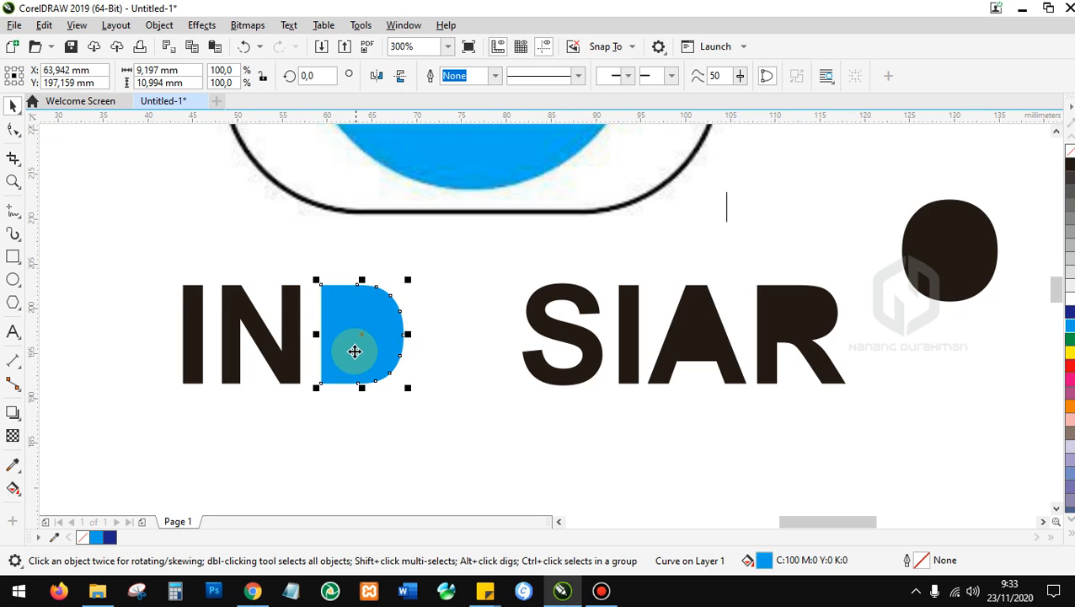
right_click(363, 305)
click(359, 312)
key(shift+Page_Down)
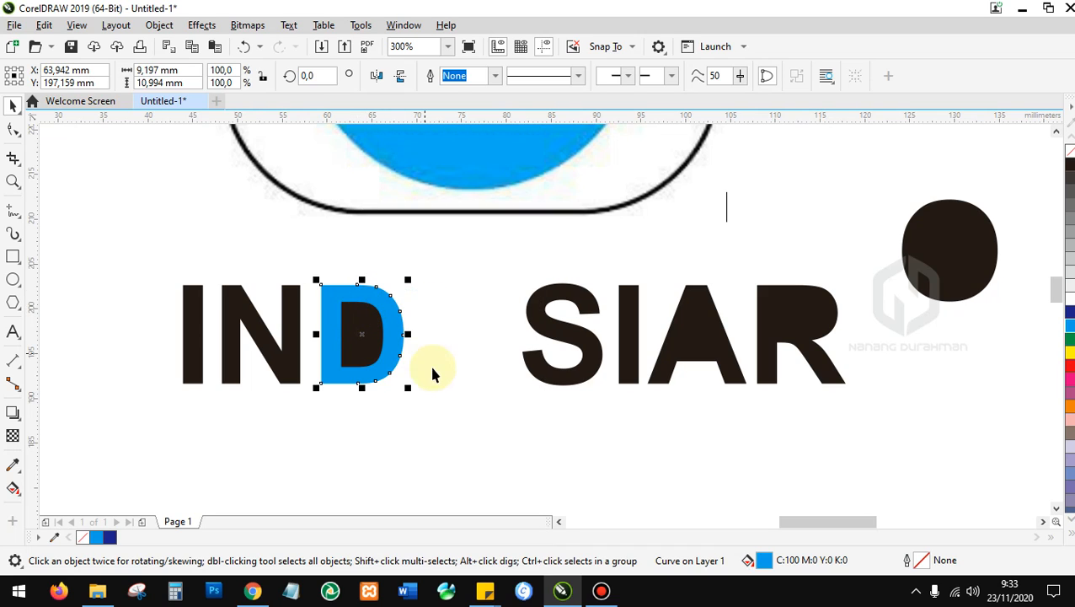
click(370, 316)
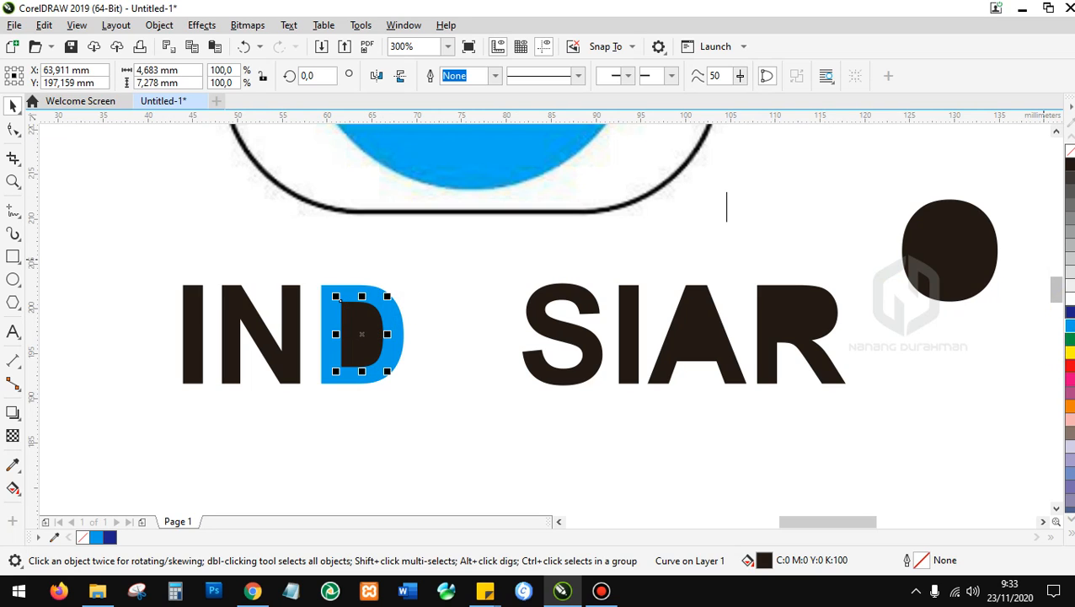
click(1072, 299)
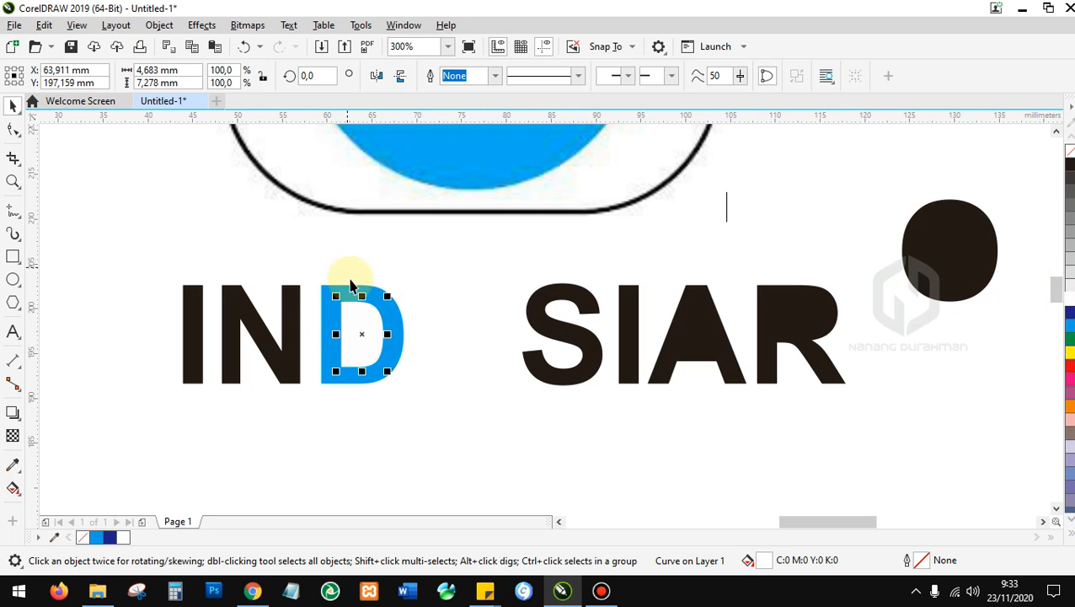
click(359, 287)
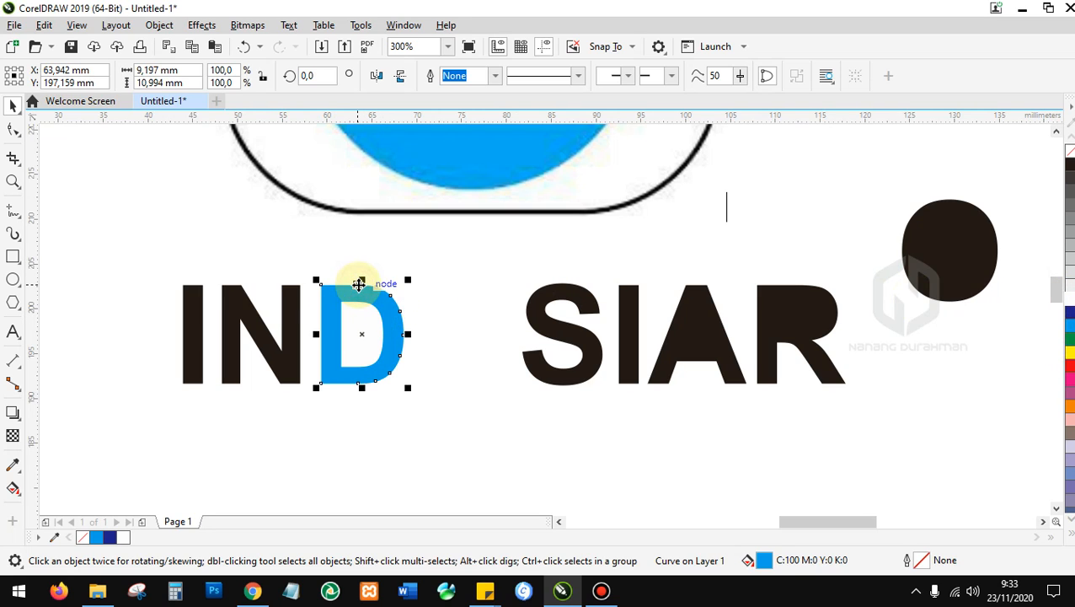
click(1068, 165)
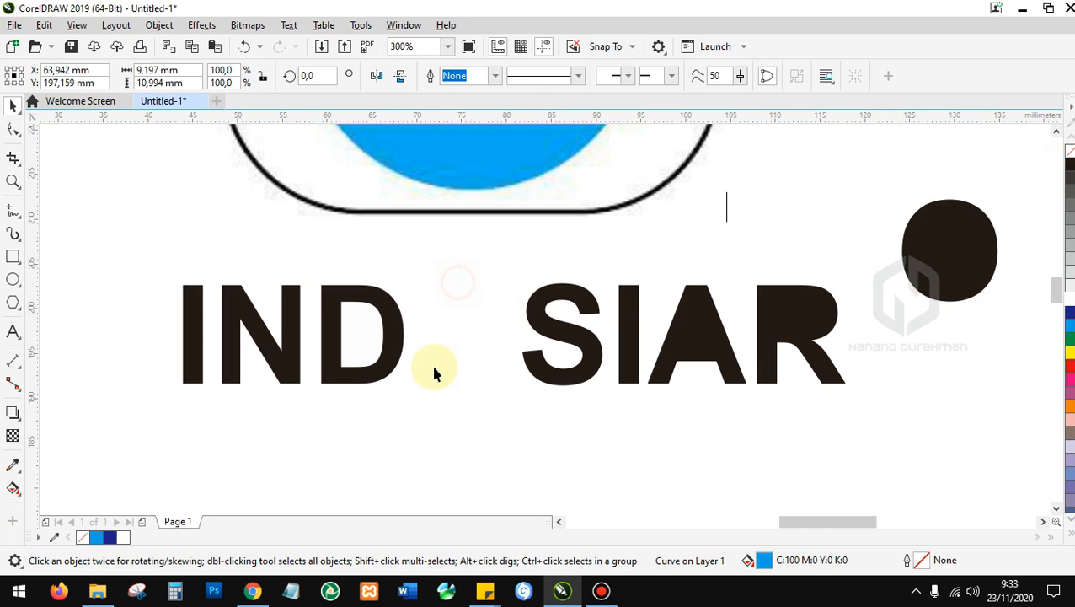
Fill the D's inner counter dark blue (C100 M100 Y0 K0).
click(434, 371)
click(355, 327)
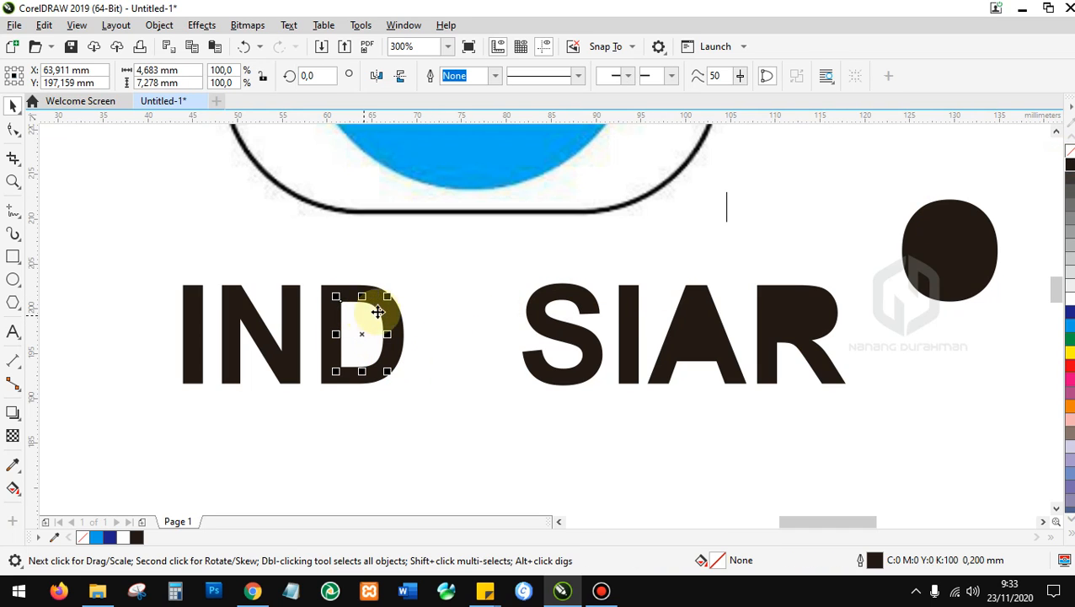
click(405, 284)
click(362, 329)
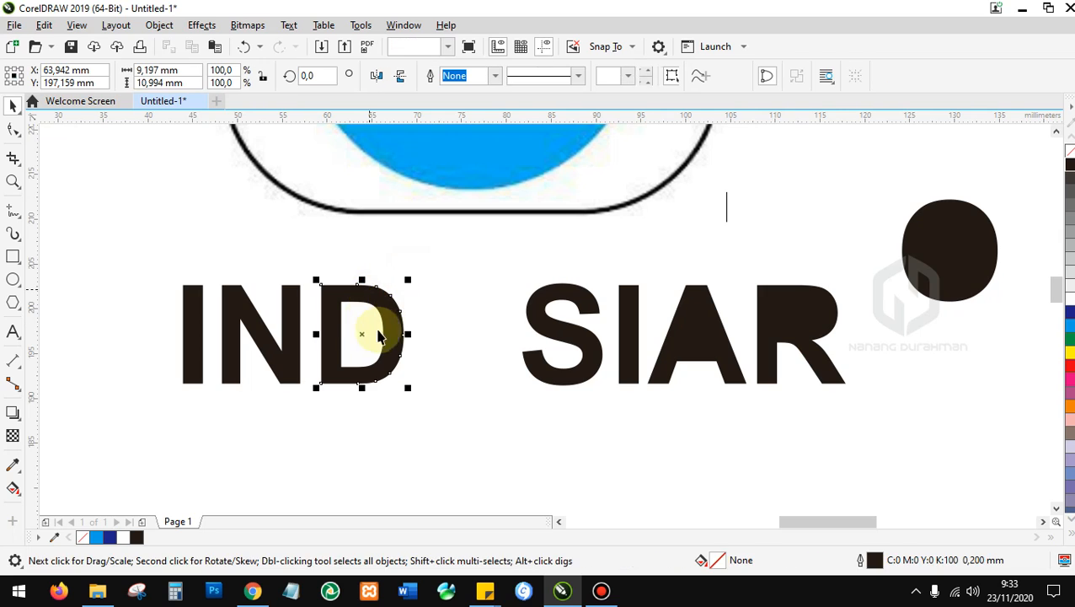
click(334, 268)
click(337, 301)
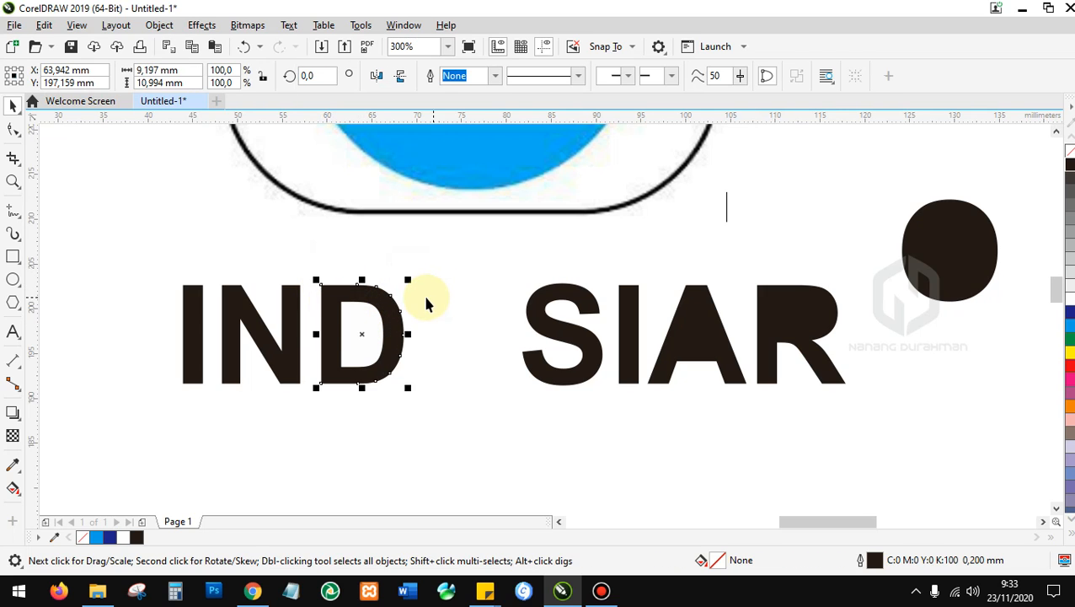
click(347, 312)
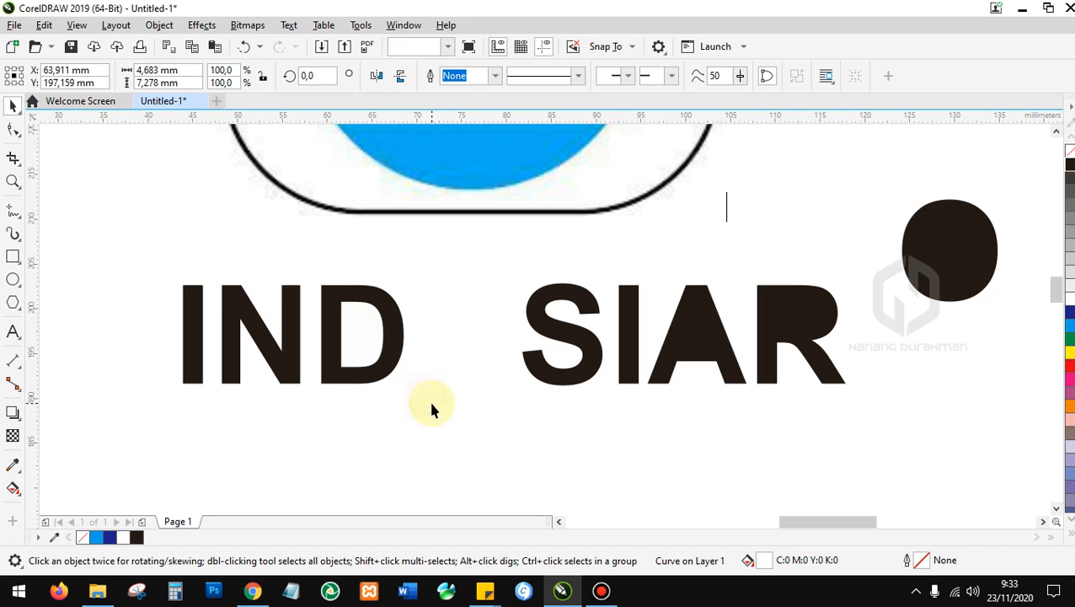
click(356, 341)
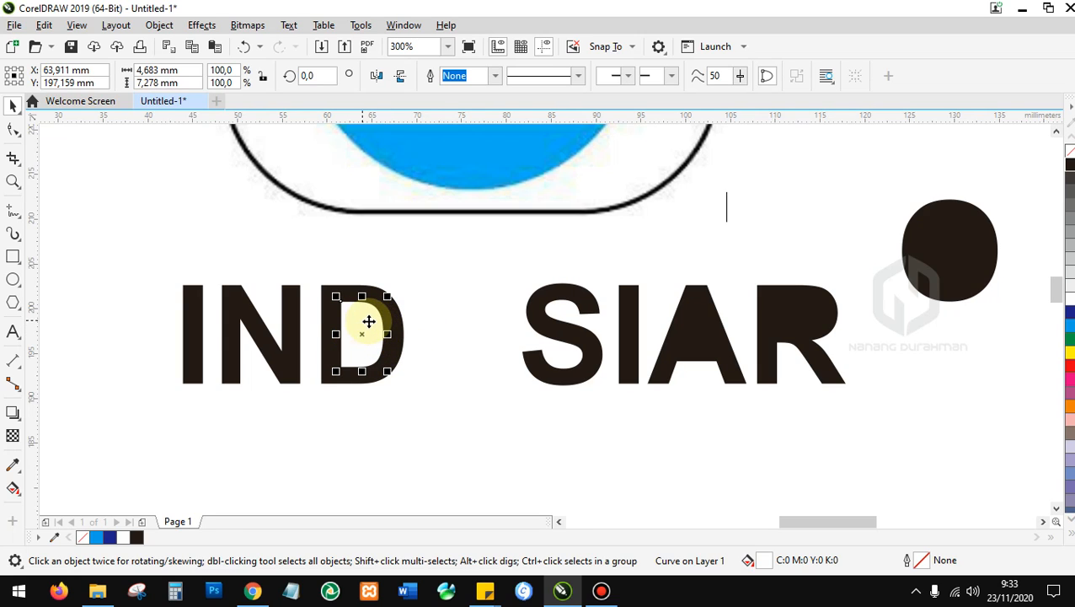
click(1068, 312)
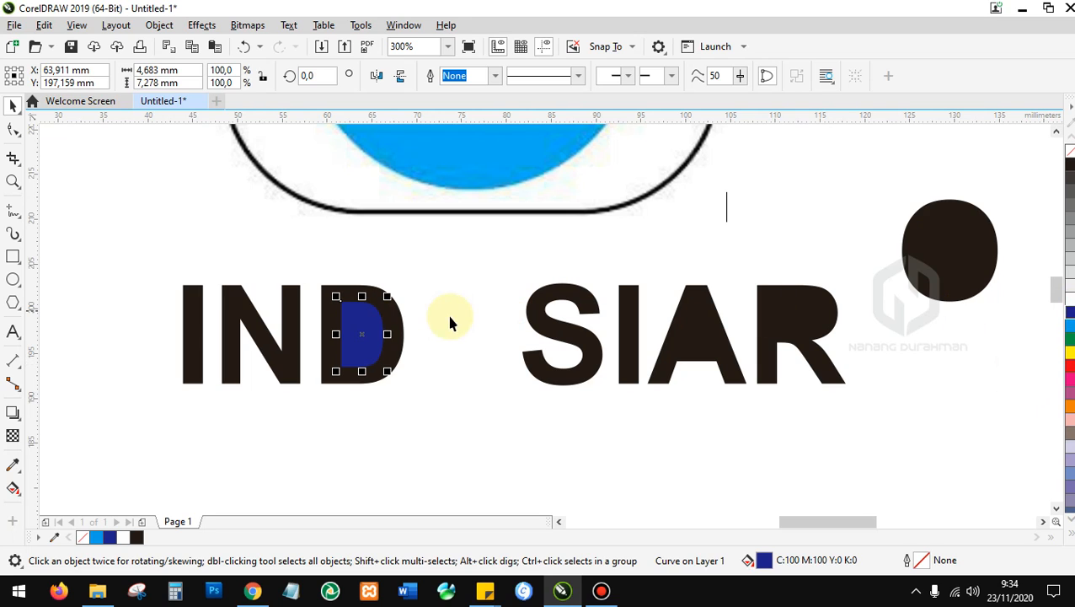
Trim the counter out of the D and move the cut piece onto the dark circle.
drag(485, 426, 297, 219)
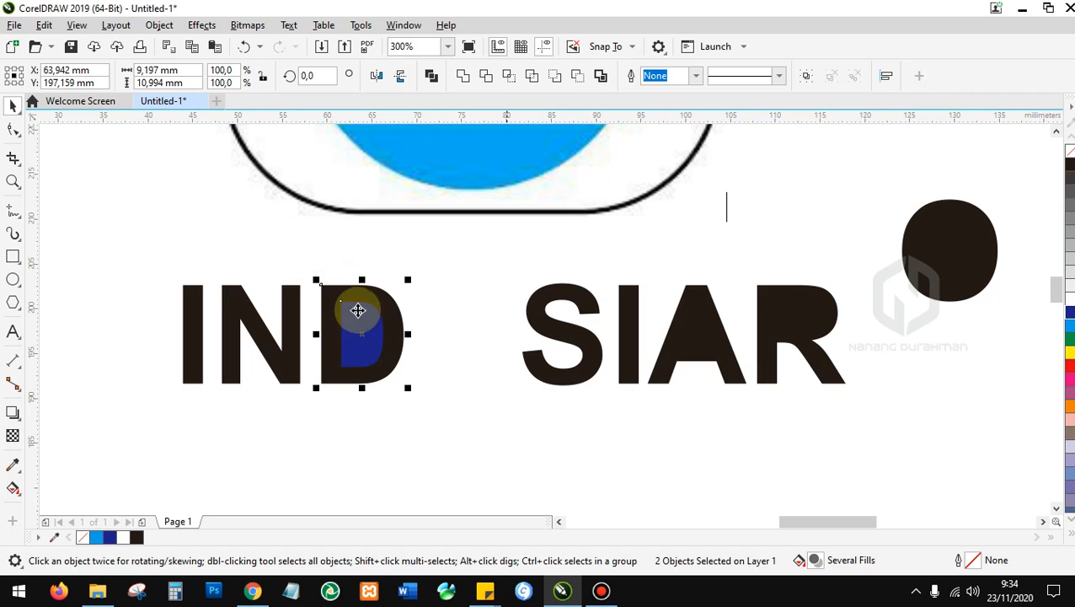
click(494, 82)
click(462, 238)
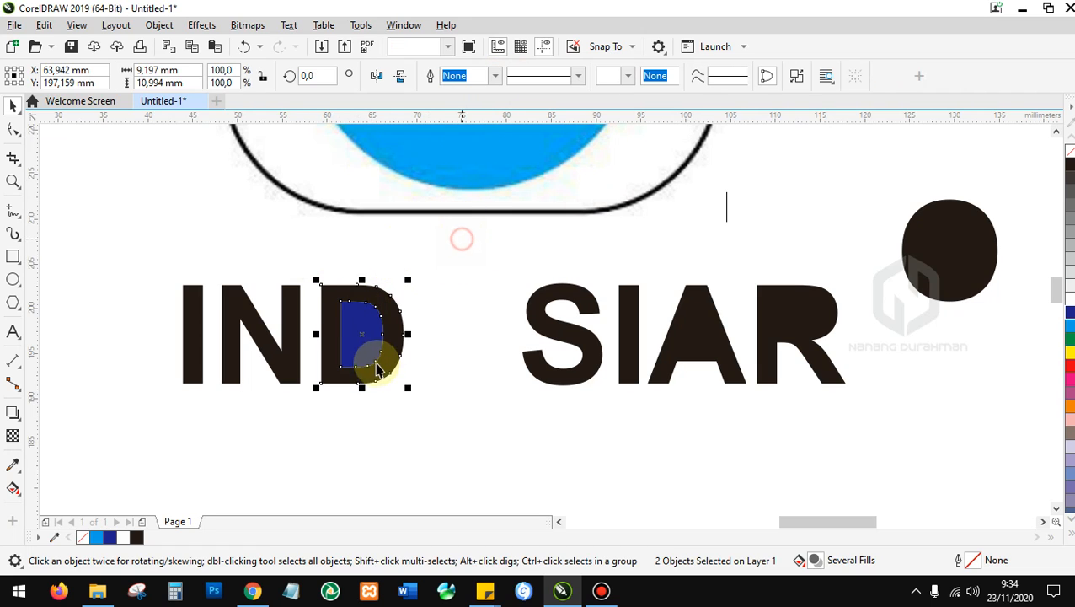
click(367, 323)
drag(355, 338, 492, 269)
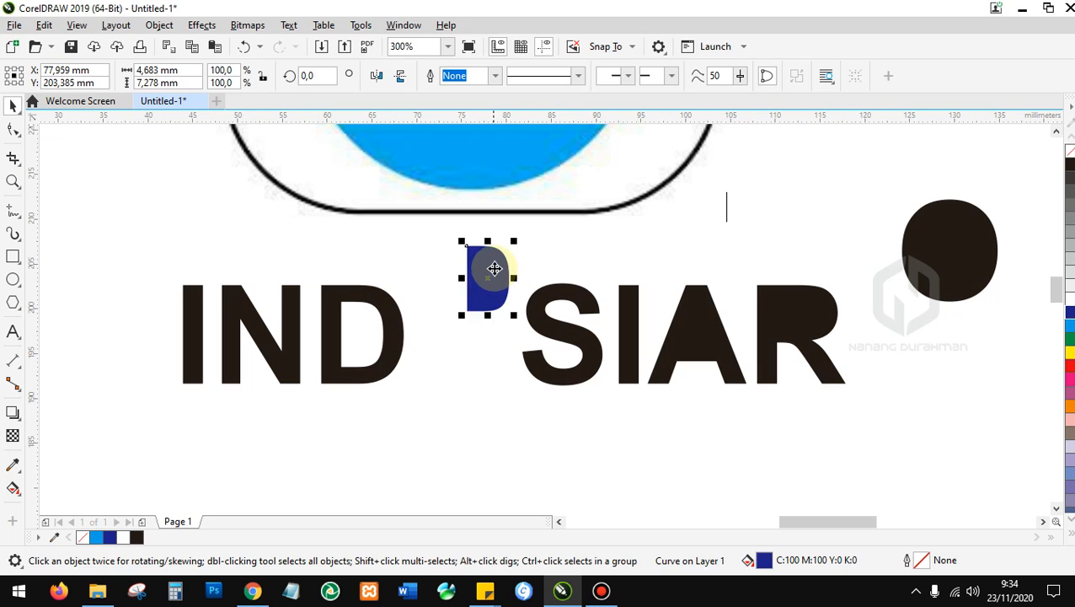
drag(944, 255, 955, 223)
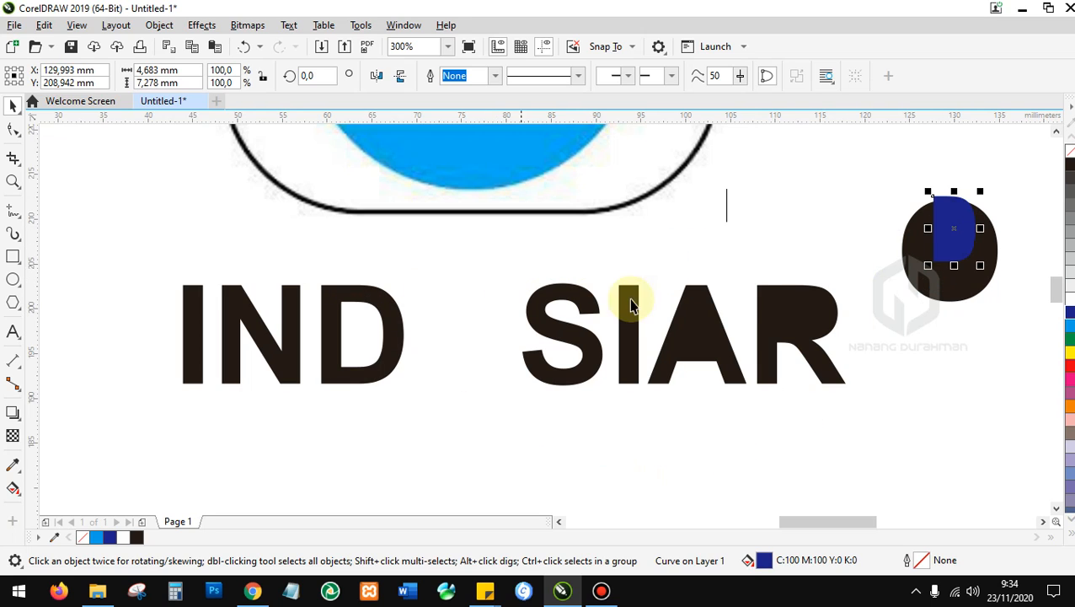
Colour the A and R dark blue and remove their overlapping inner areas.
drag(642, 254, 798, 411)
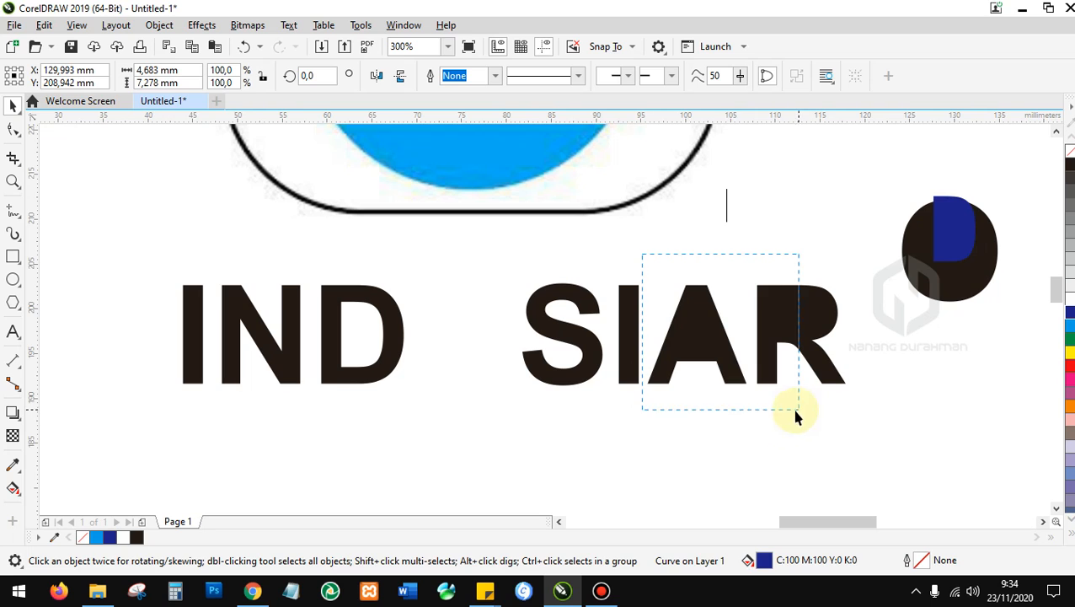
click(663, 345)
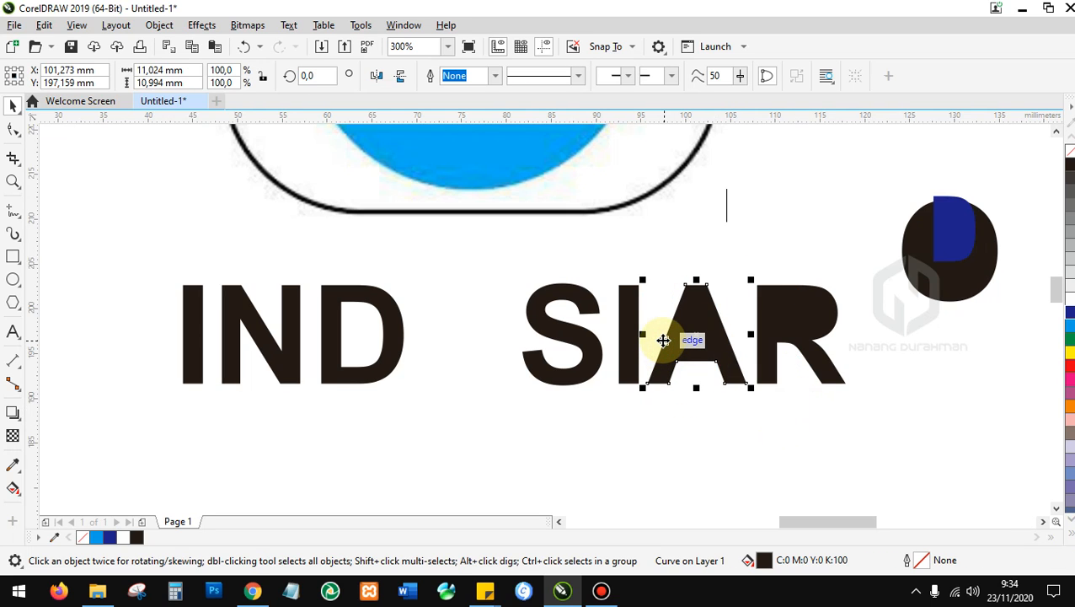
click(800, 338)
click(1070, 313)
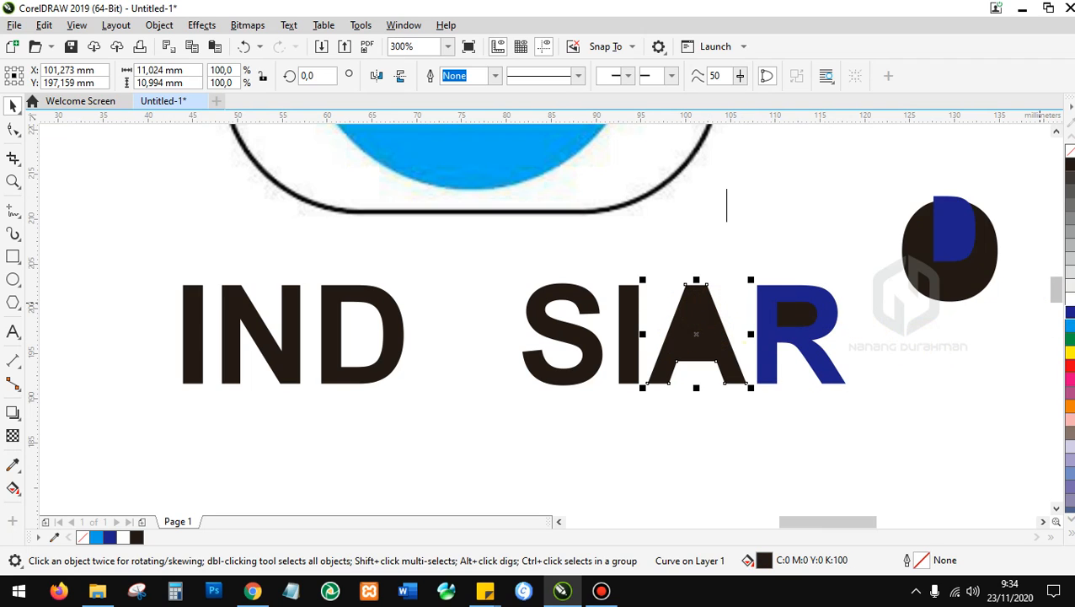
click(1069, 312)
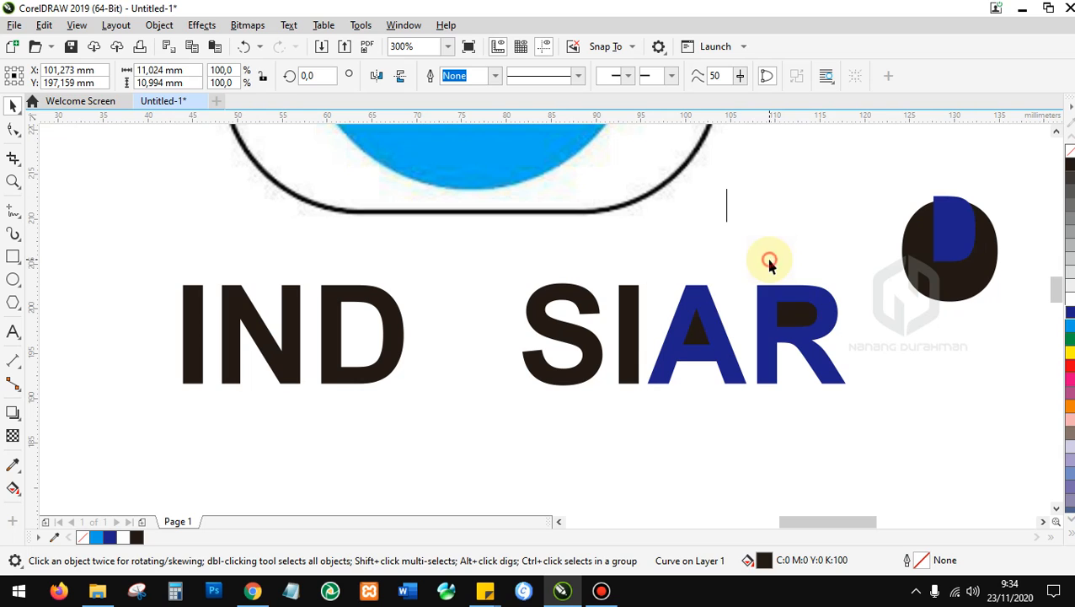
drag(882, 413, 638, 249)
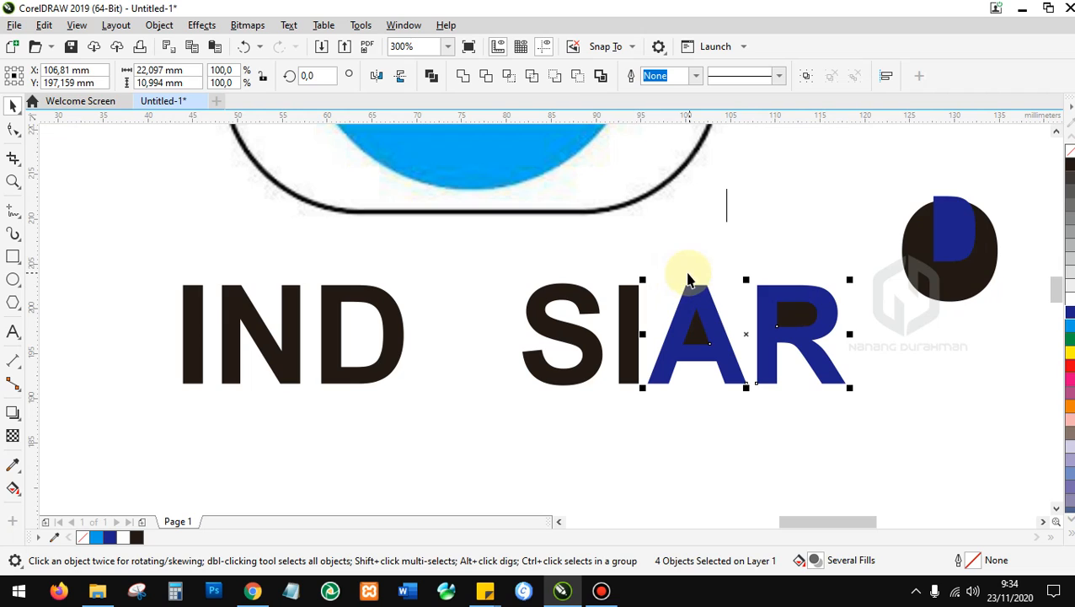
click(534, 81)
Move the A's triangle and R's inner piece beside the circle, then make A and R black.
click(826, 476)
click(696, 335)
drag(897, 222, 895, 221)
drag(799, 309, 928, 228)
drag(881, 431, 111, 268)
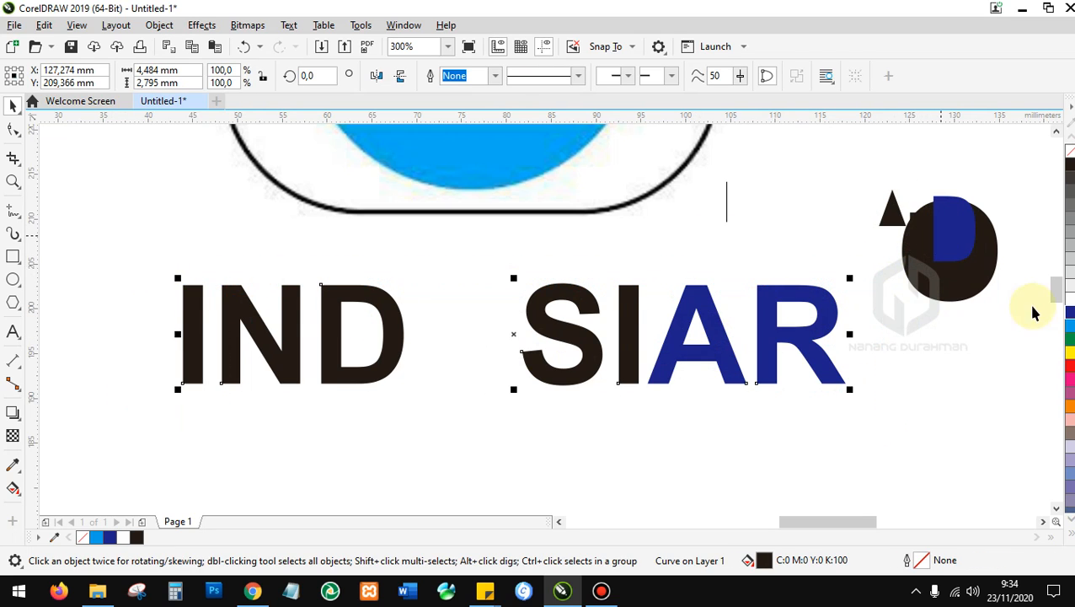
click(1070, 165)
Draw a circle between D and S, nudge it left, and shrink it to about 10.76 mm.
scroll(1056, 283, up, 2)
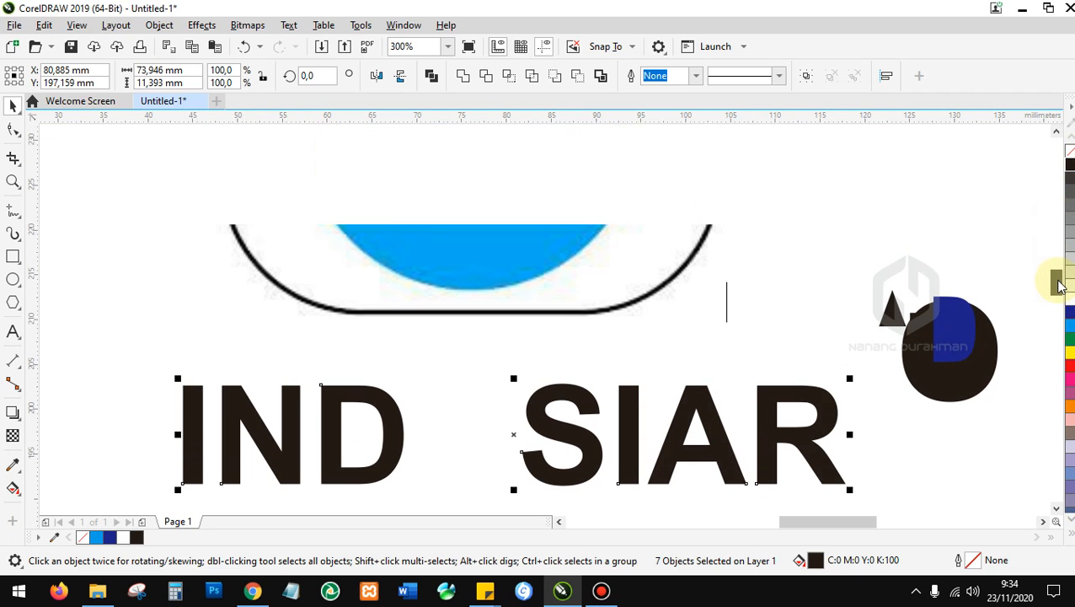
scroll(546, 313, down, 1)
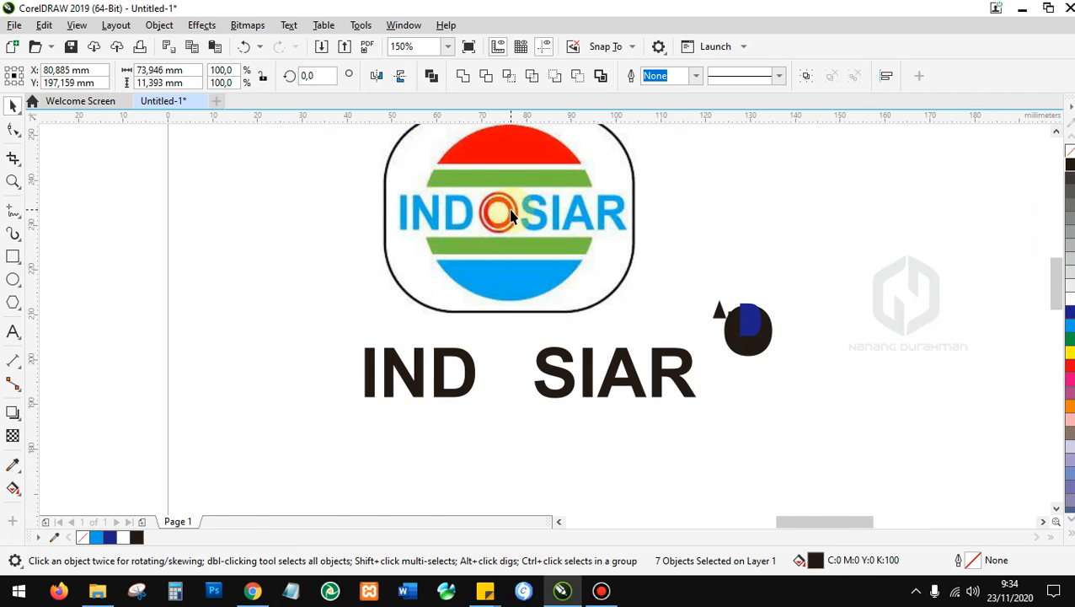
scroll(509, 217, up, 1)
scroll(493, 193, down, 1)
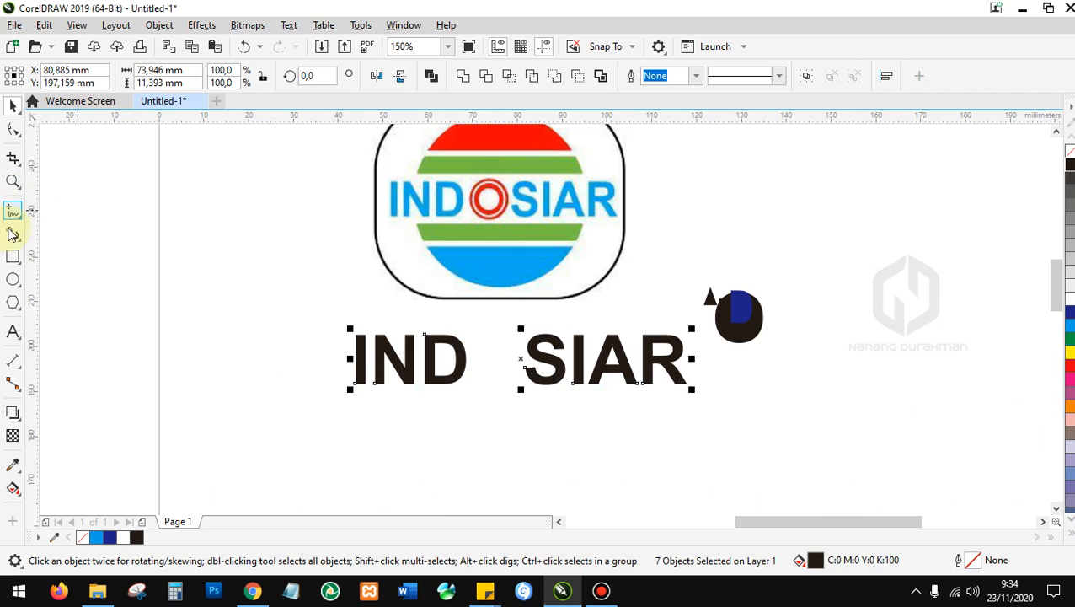
click(12, 281)
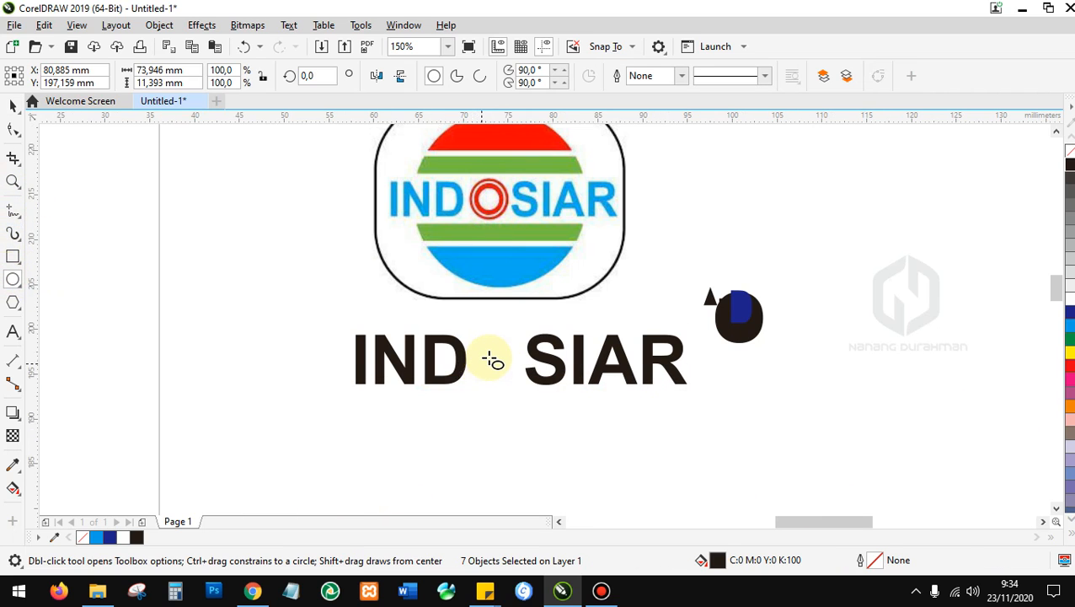
scroll(495, 354, up, 1)
drag(470, 298, 577, 379)
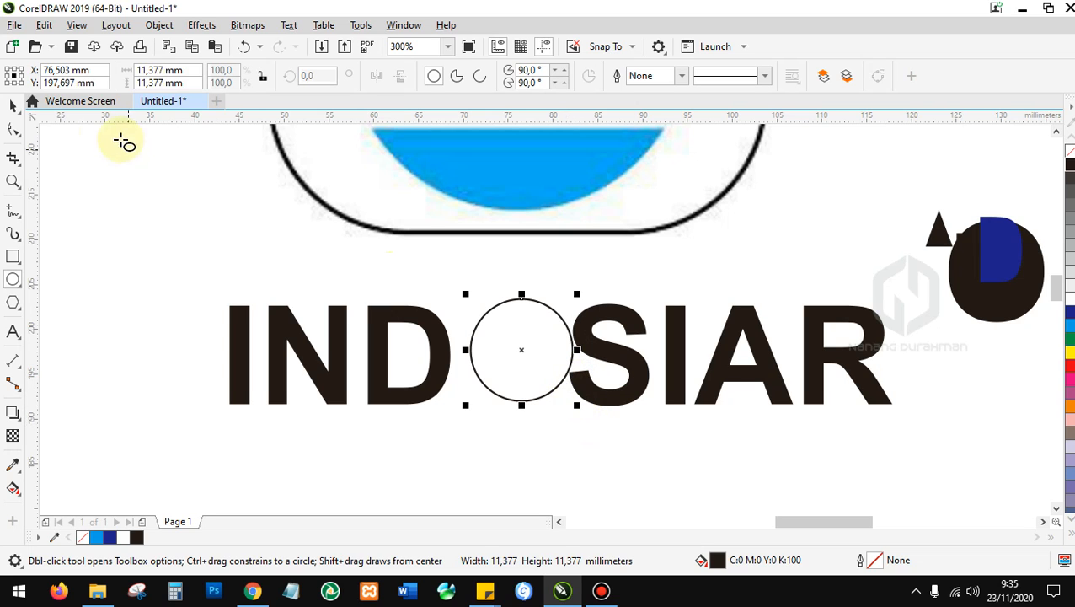
click(8, 108)
mouse_move(517, 344)
mouse_down()
mouse_move(500, 341)
mouse_move(510, 344)
mouse_up()
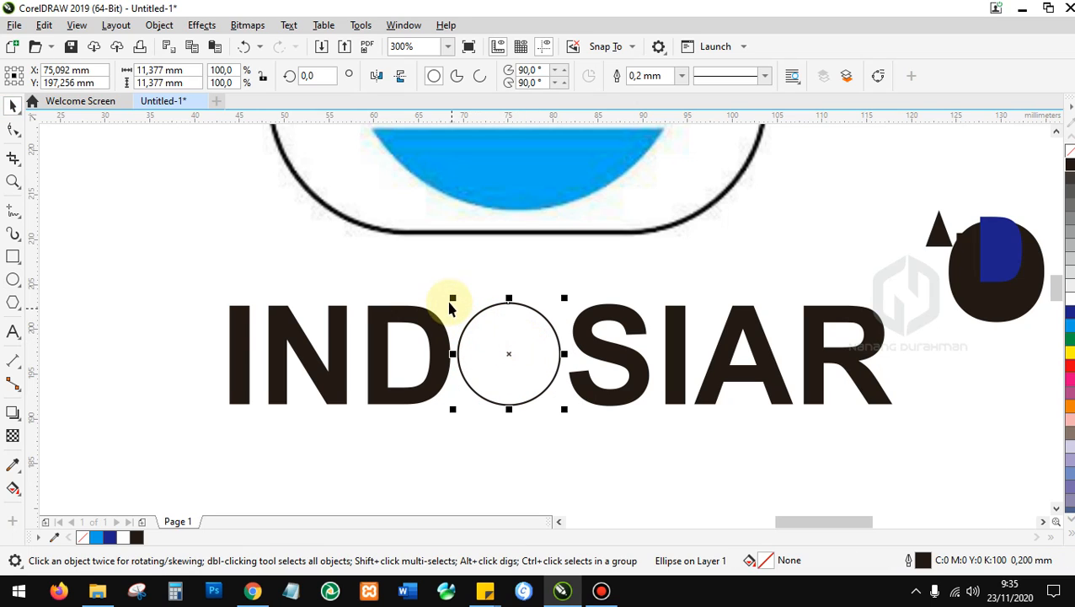
drag(453, 301, 456, 301)
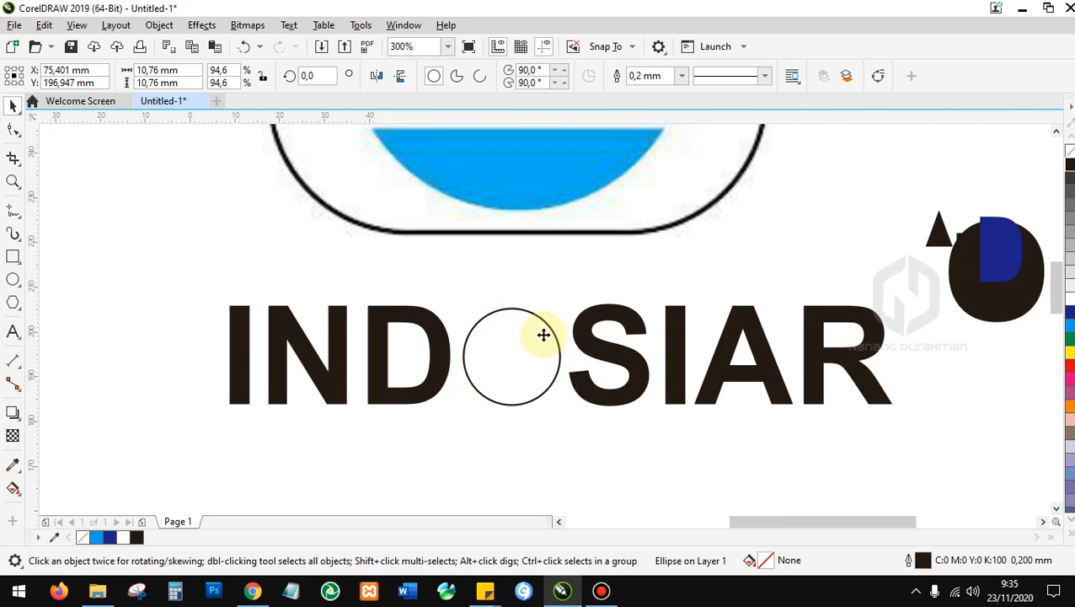
scroll(544, 335, down, 2)
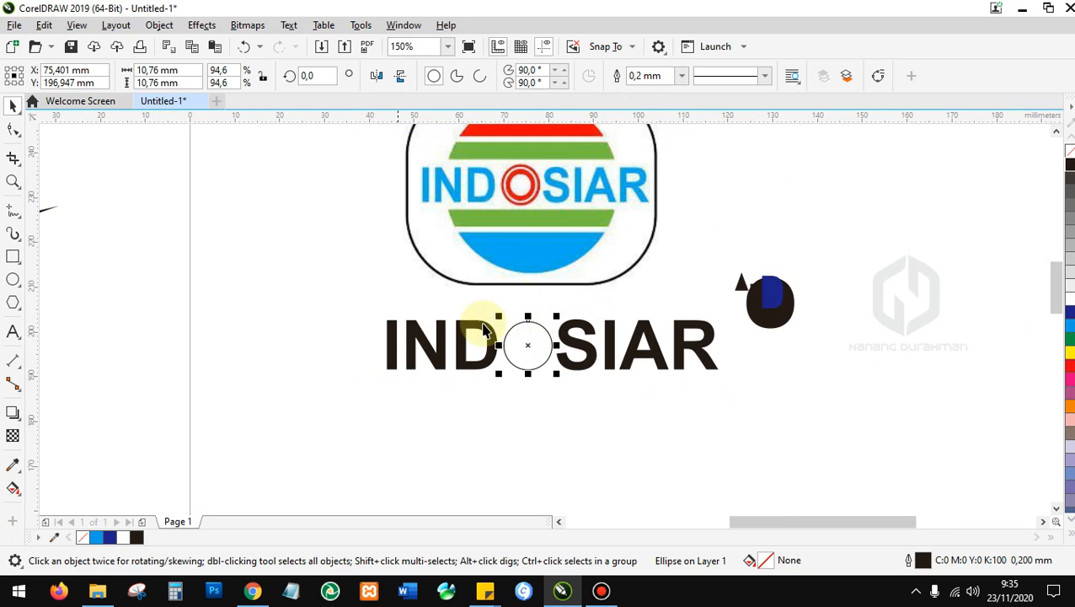
Set the circle's outline width to 0.75 mm after trying 3.0, 0.2 and 0.25 mm.
scroll(521, 177, up, 2)
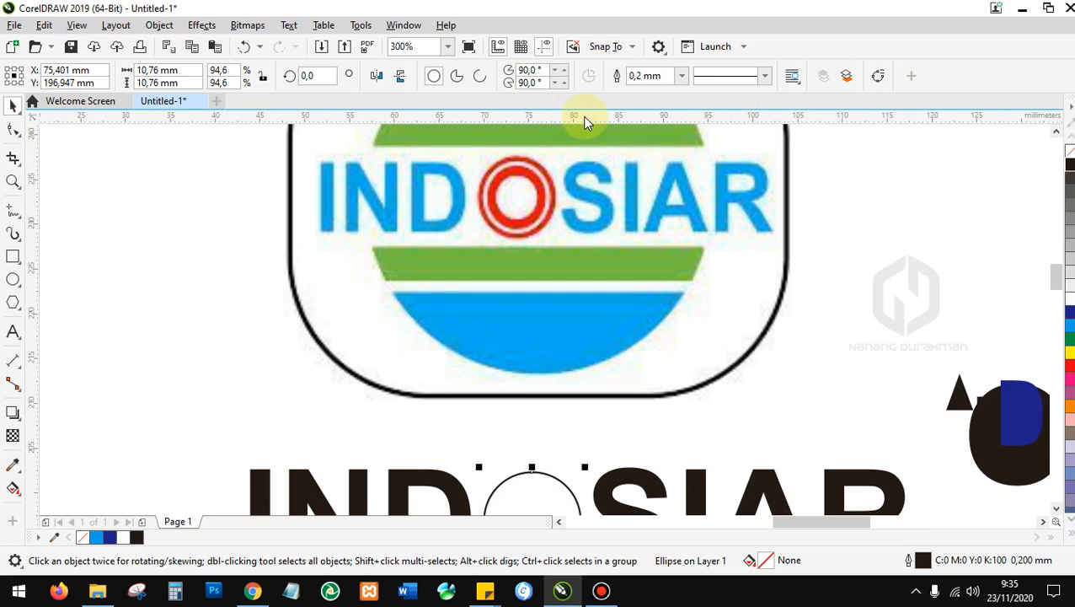
scroll(552, 196, down, 2)
scroll(637, 155, up, 2)
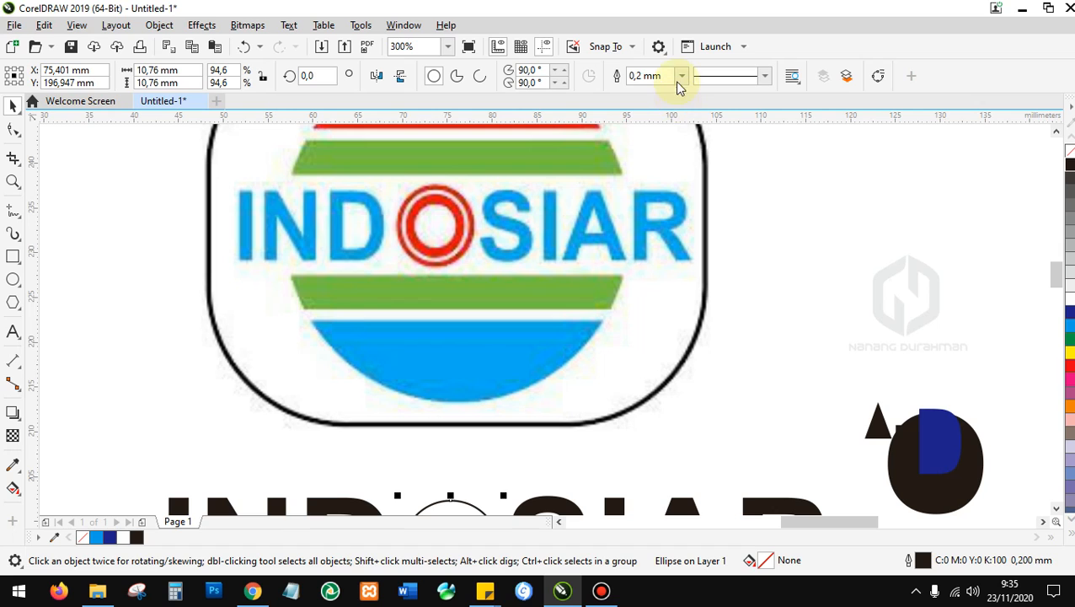
click(682, 76)
click(653, 221)
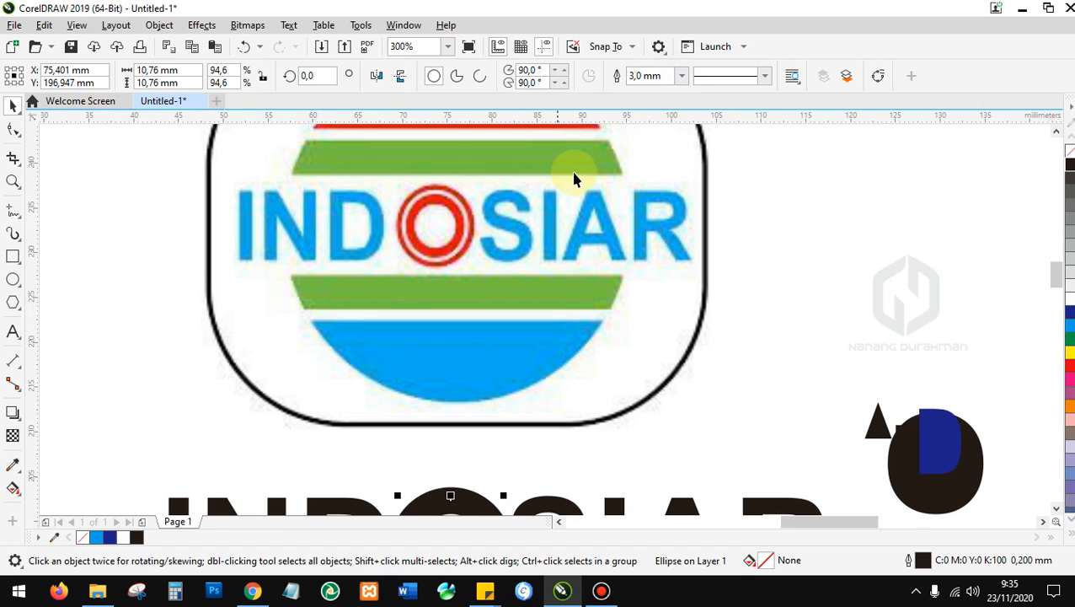
scroll(558, 196, down, 2)
click(681, 76)
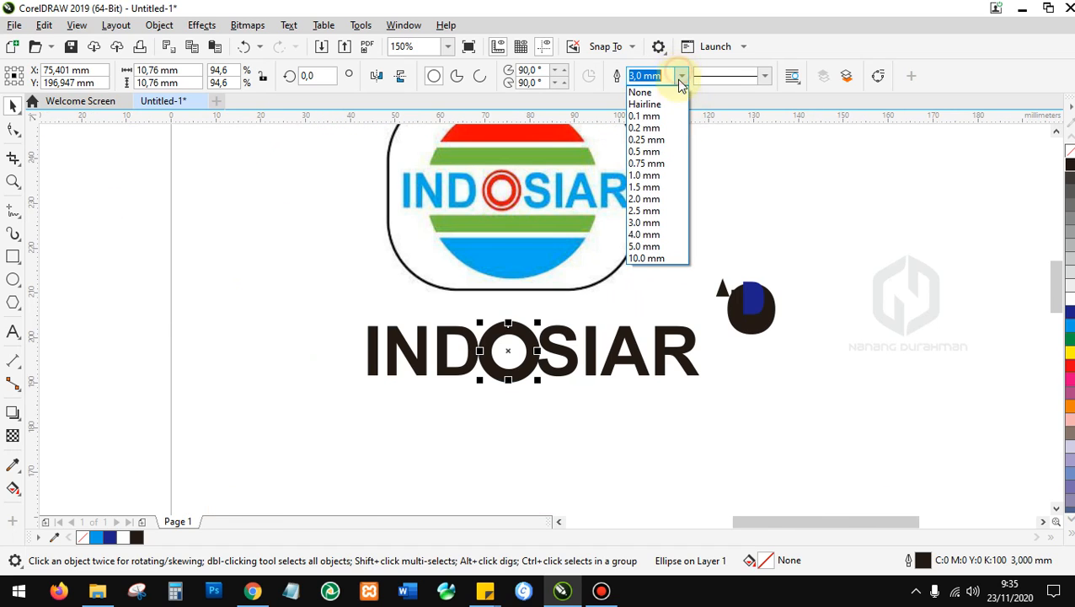
click(670, 132)
click(683, 77)
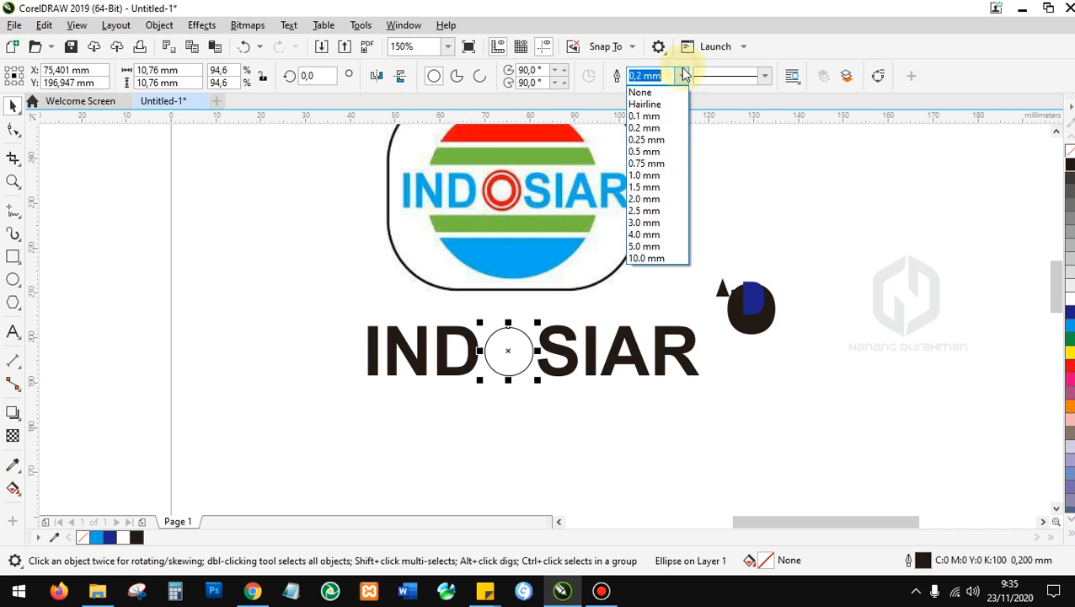
click(670, 139)
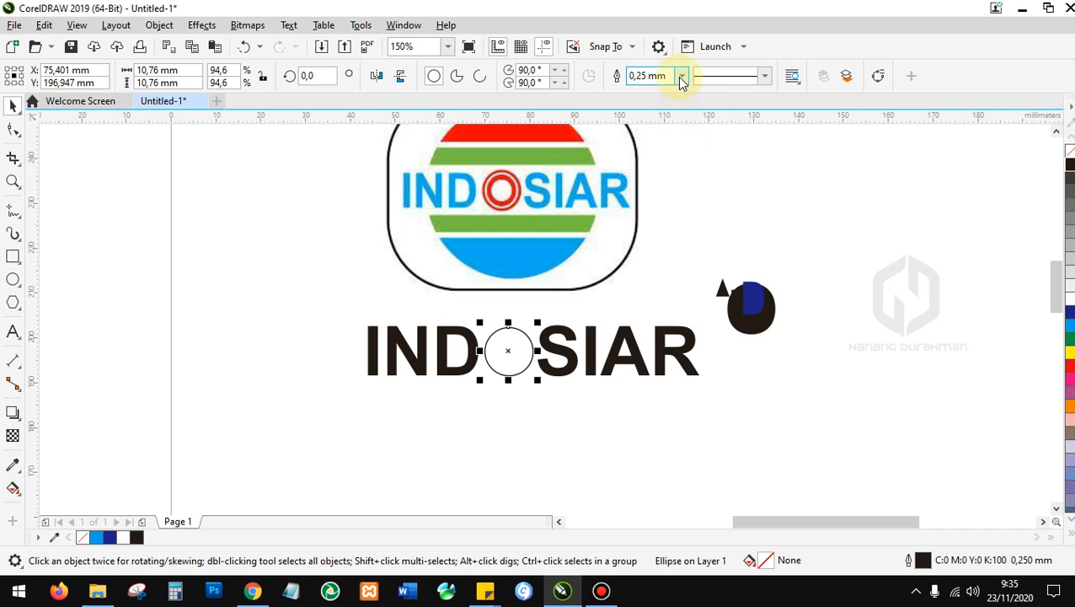
click(682, 76)
click(670, 163)
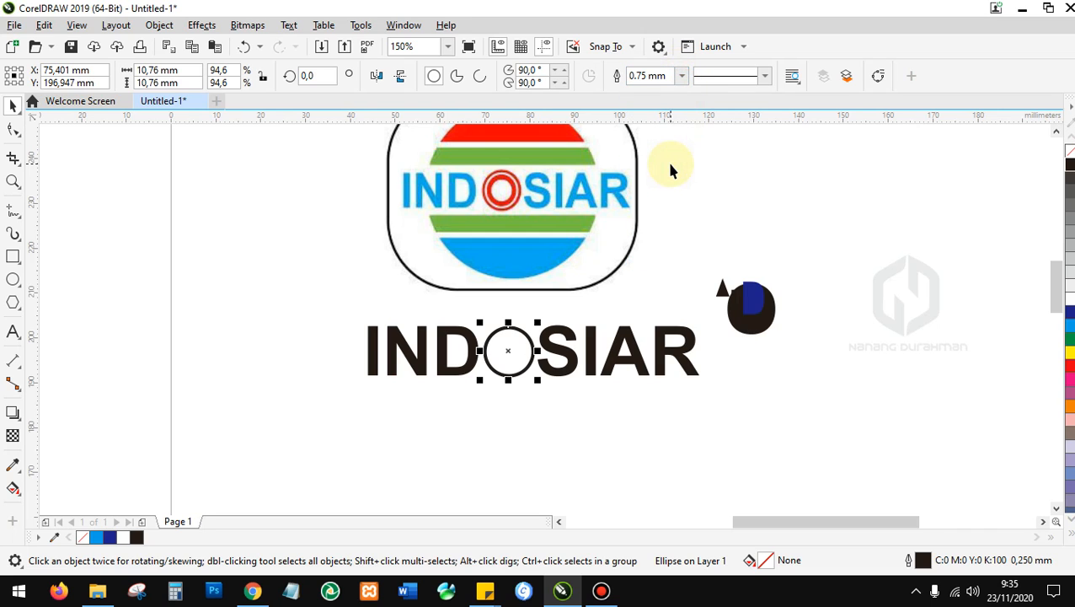
Colour the circle's outline red (C0 M100 Y100 K0).
double_click(514, 334)
click(513, 335)
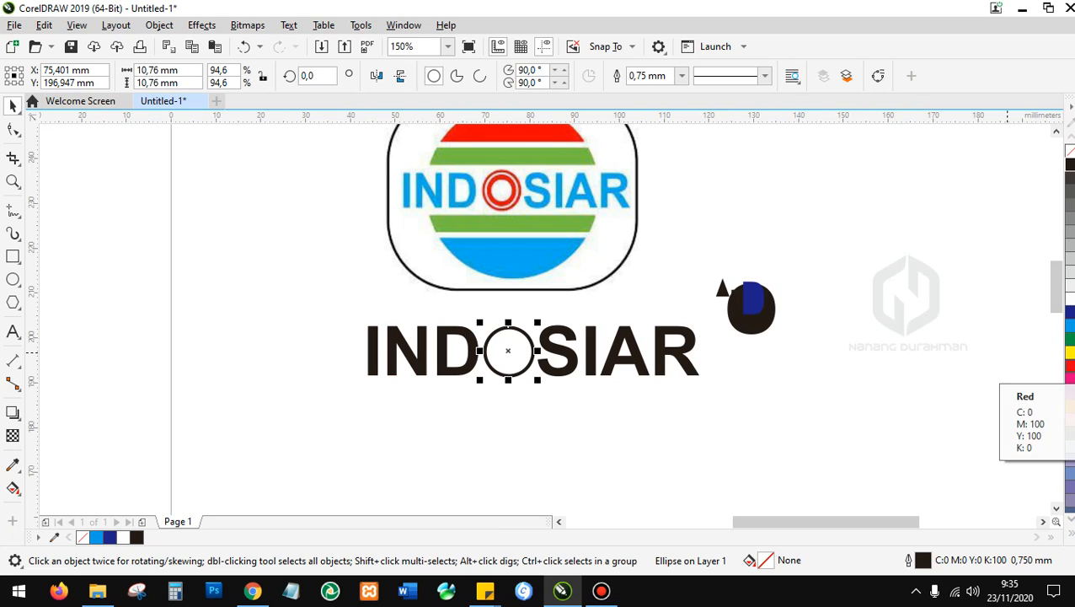
right_click(1071, 366)
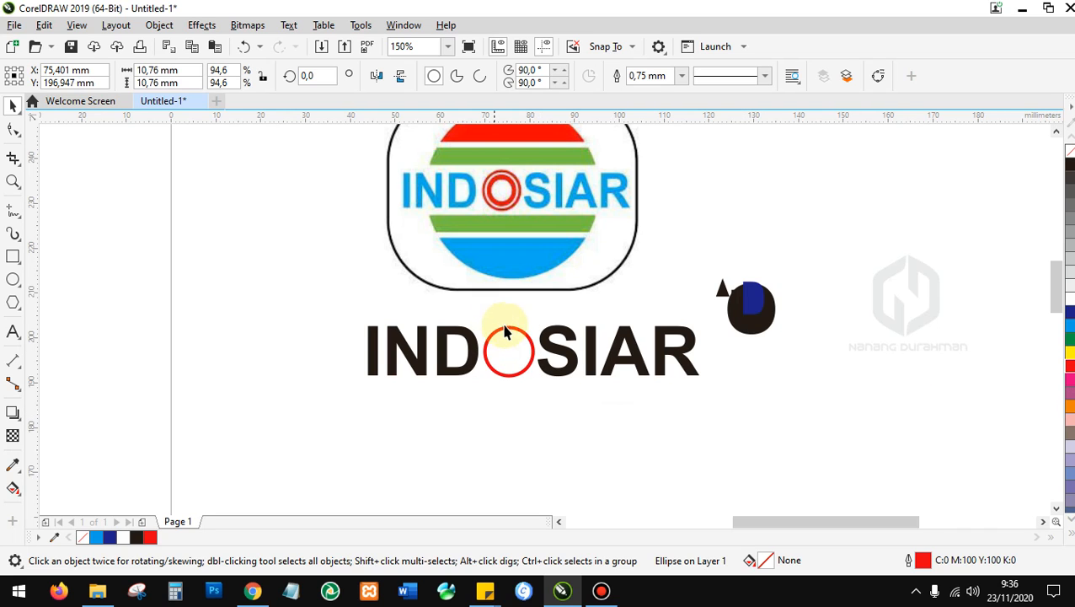
Reselect the red circle and shrink it to about 9.3 mm.
scroll(517, 350, up, 4)
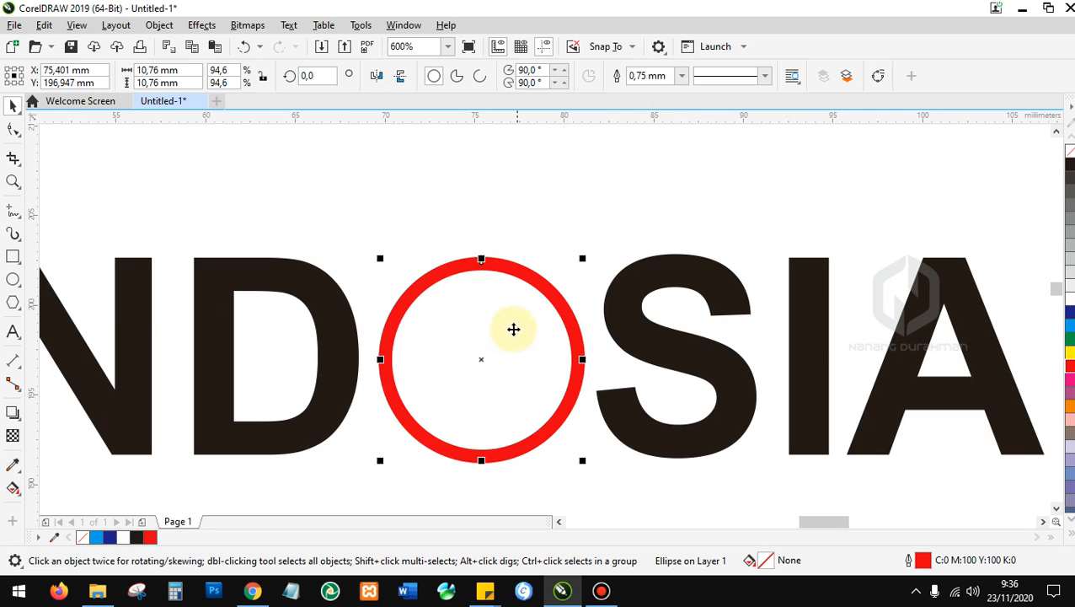
scroll(493, 295, down, 2)
scroll(489, 303, down, 5)
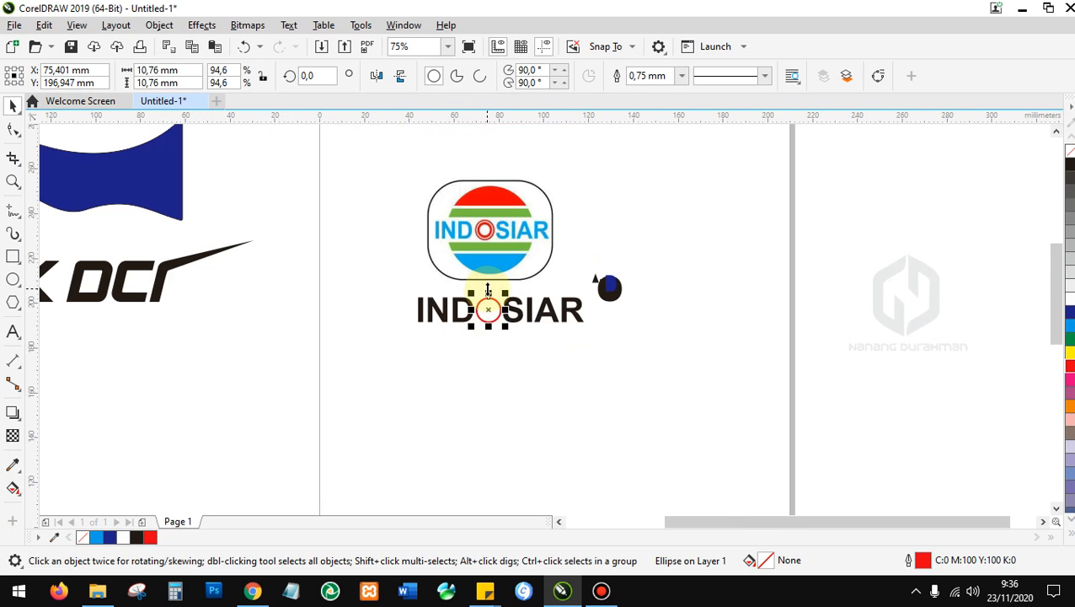
scroll(493, 312, up, 2)
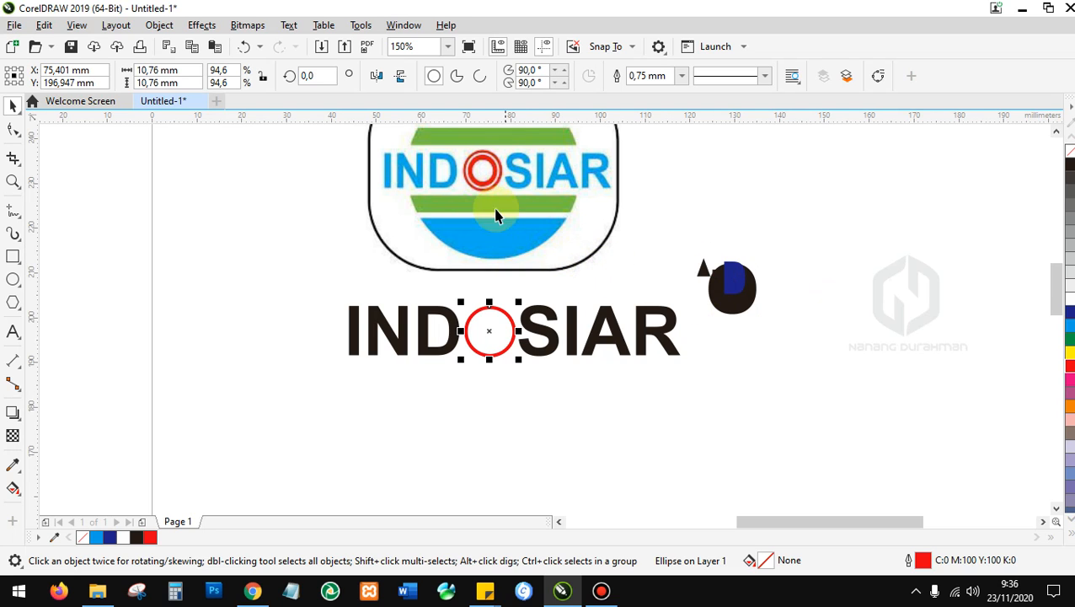
scroll(483, 160, up, 2)
scroll(481, 144, up, 1)
scroll(461, 291, down, 3)
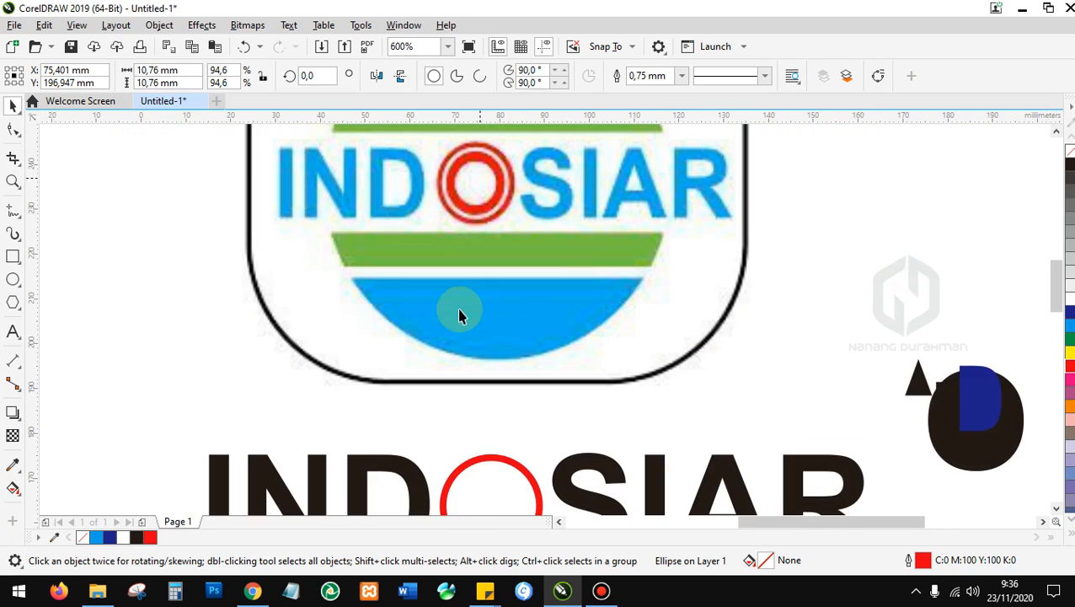
click(722, 208)
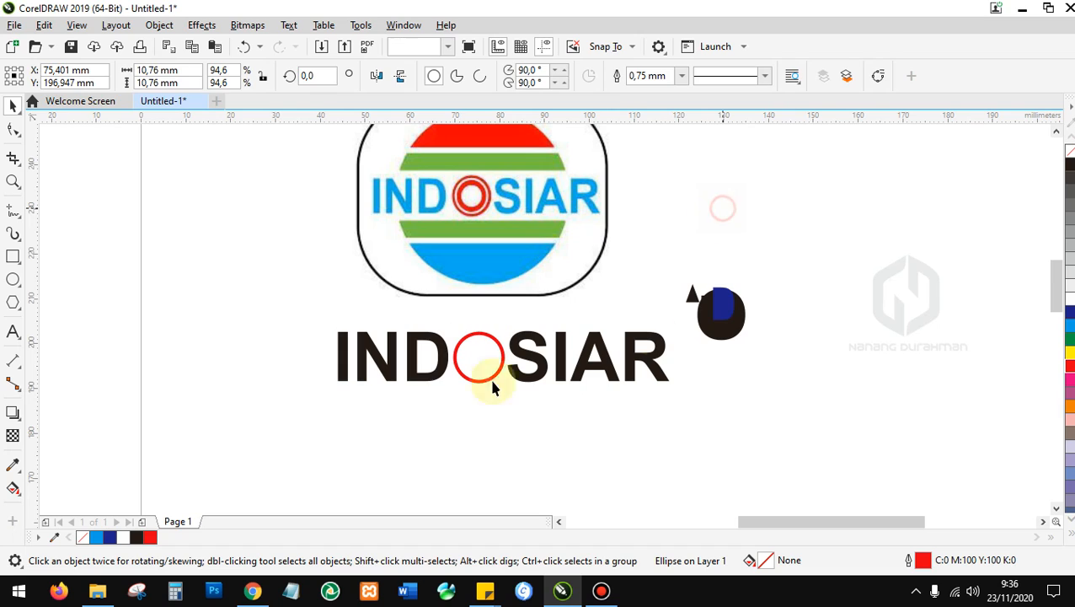
click(483, 350)
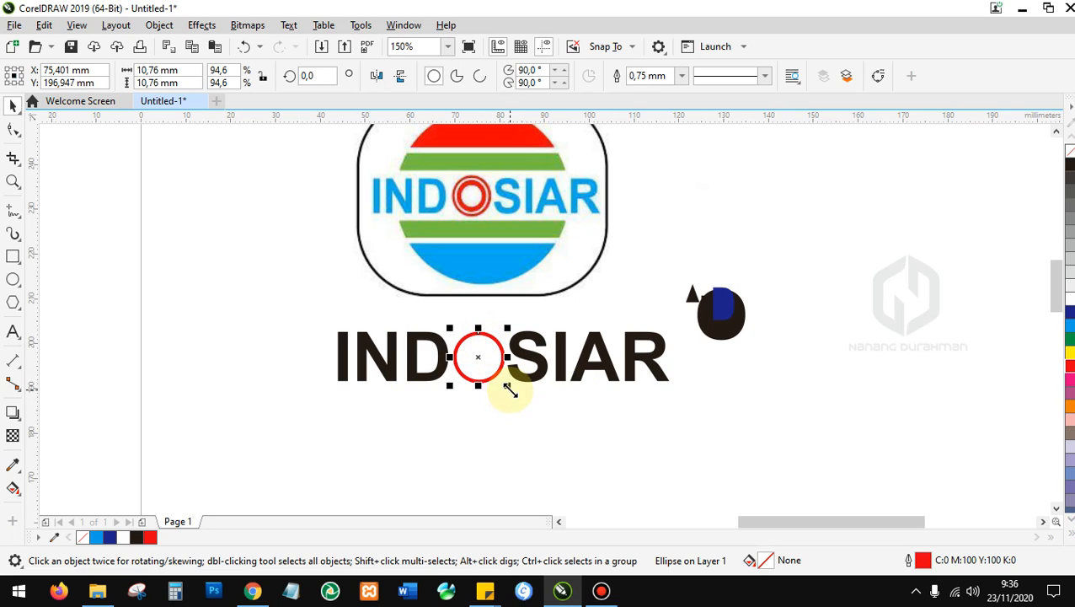
drag(509, 387, 501, 382)
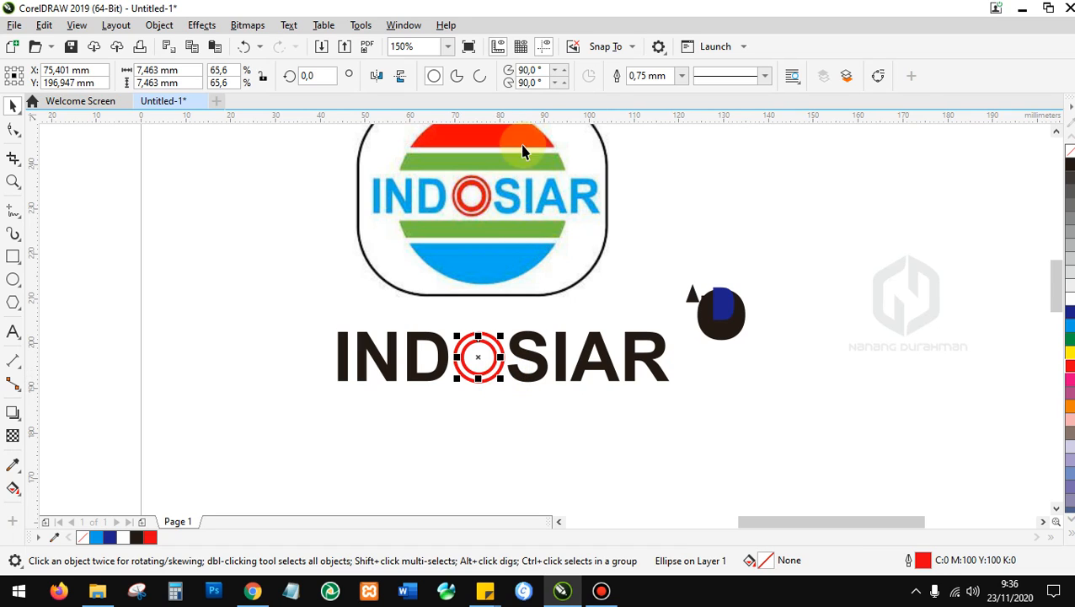
Set the red ring's outline width to 2.0 mm, then settle on 1.5 mm.
click(680, 77)
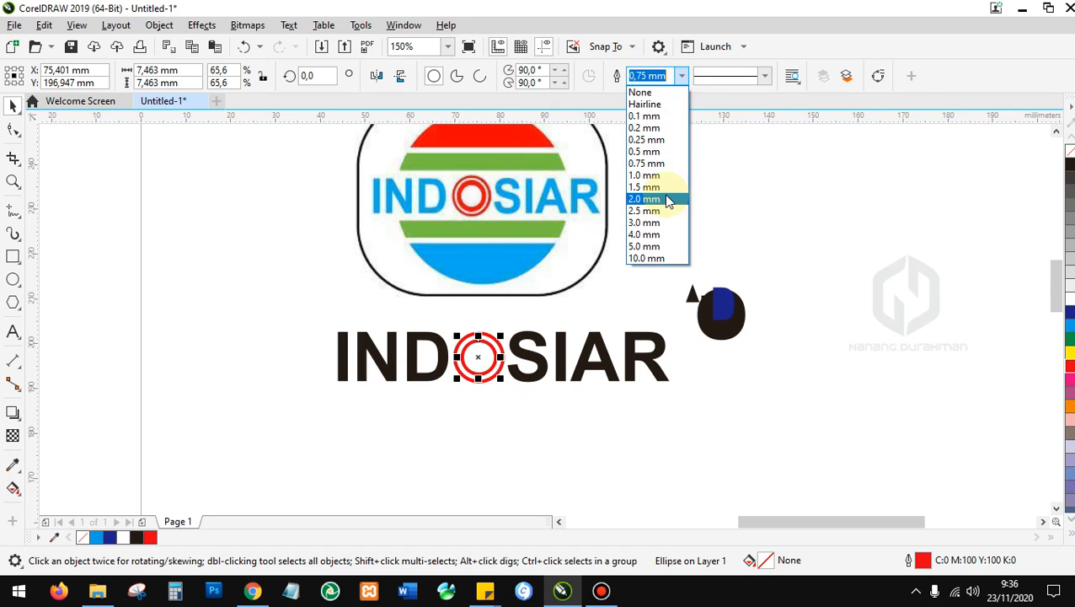
click(670, 206)
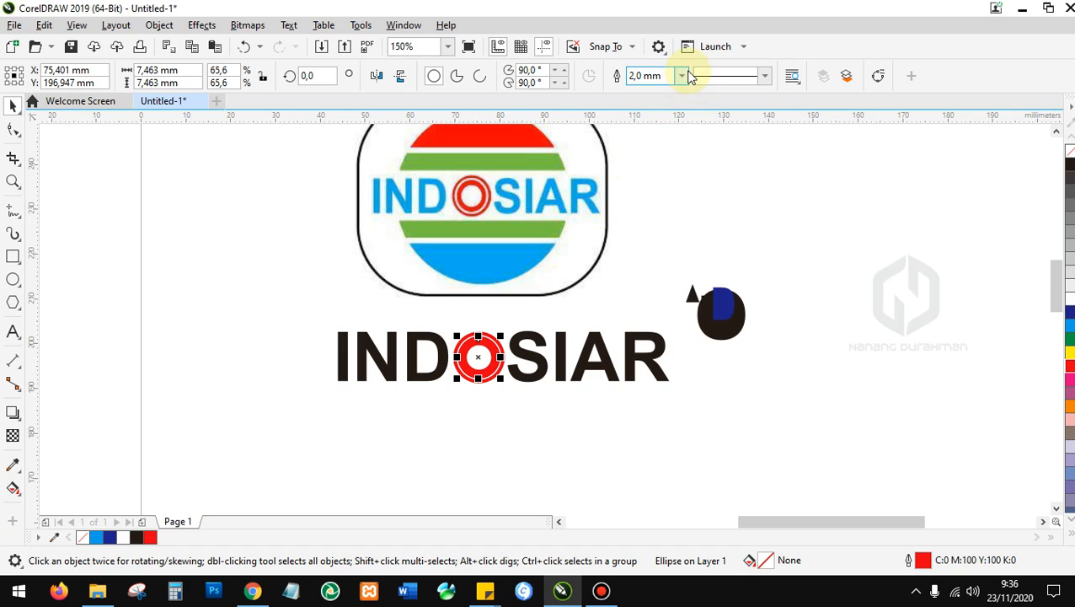
click(686, 76)
click(678, 188)
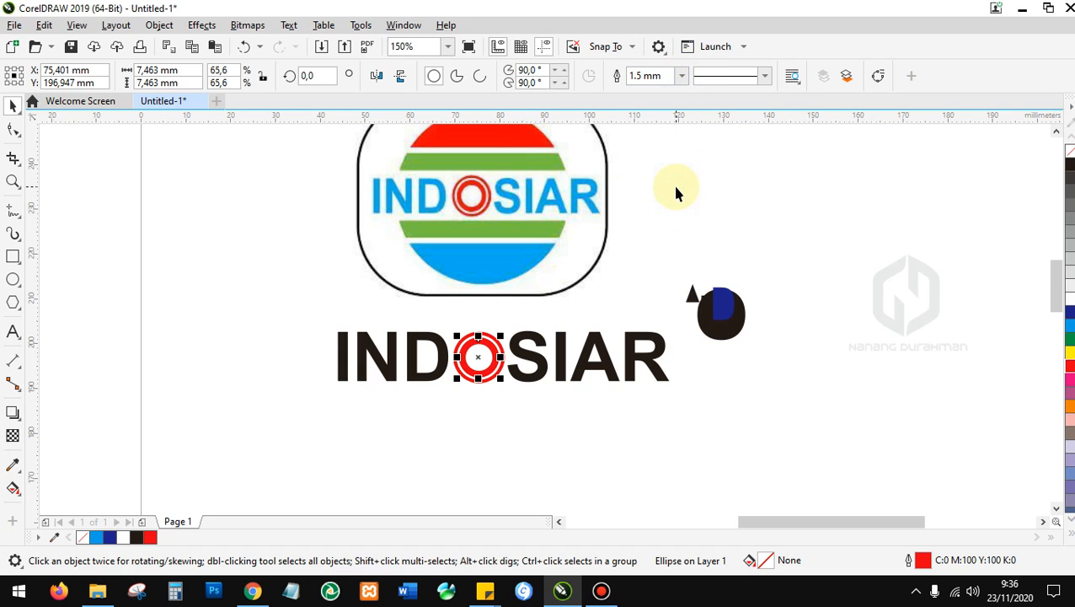
click(683, 76)
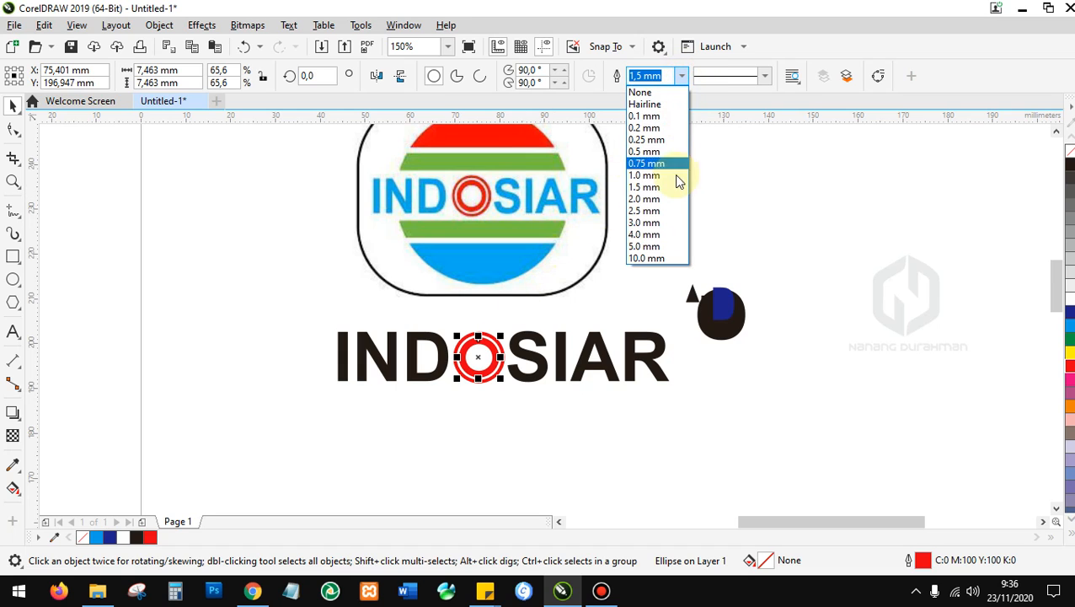
click(676, 183)
click(724, 166)
Marquee-select the small black-and-blue mark right of INDOSIAR and delete it.
scroll(508, 358, down, 2)
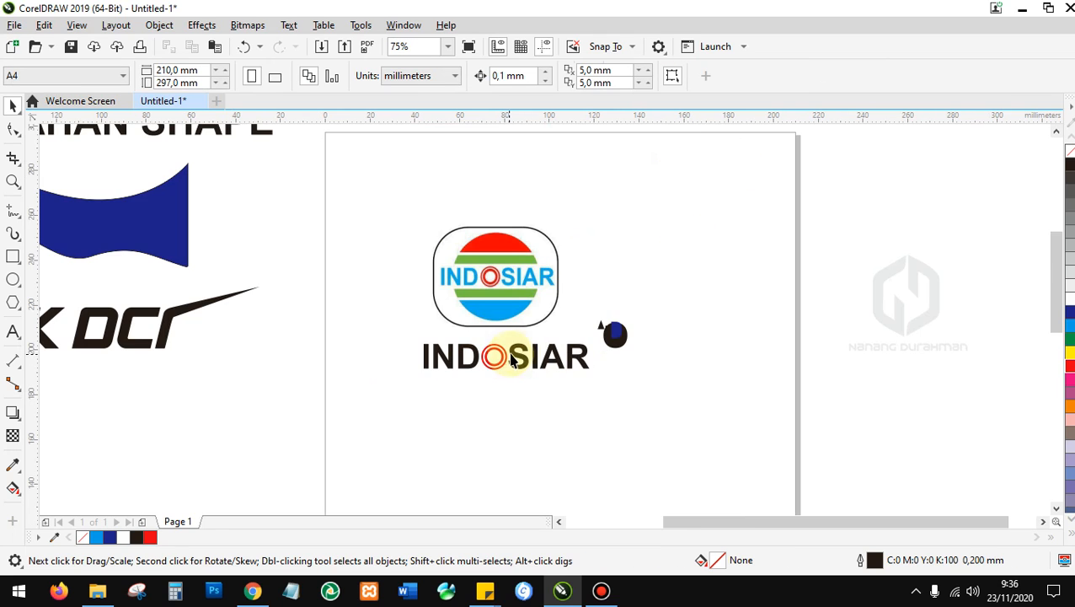
scroll(522, 358, up, 3)
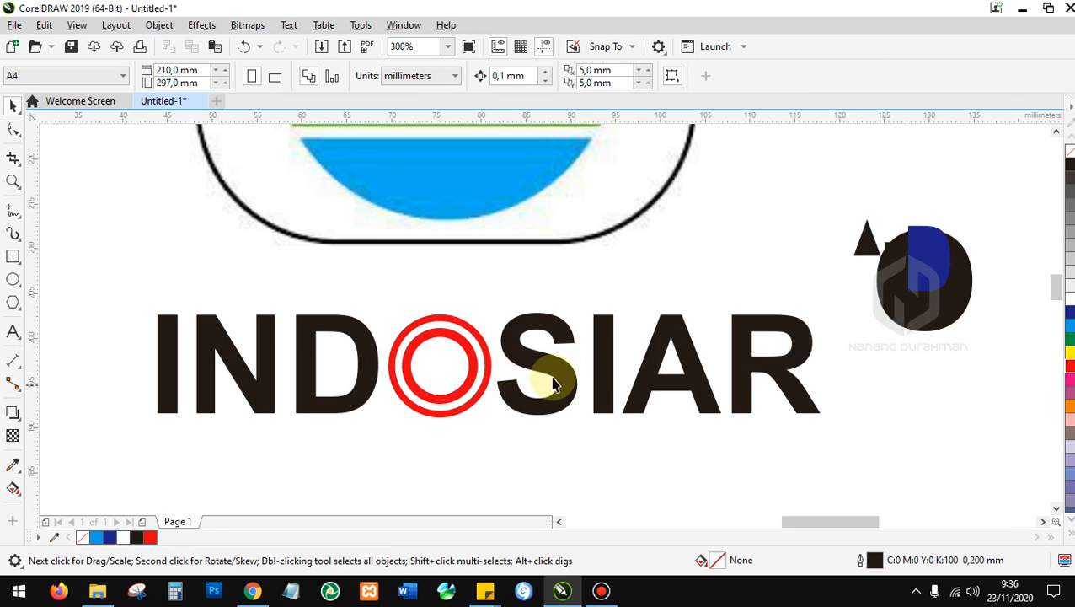
click(560, 379)
click(671, 324)
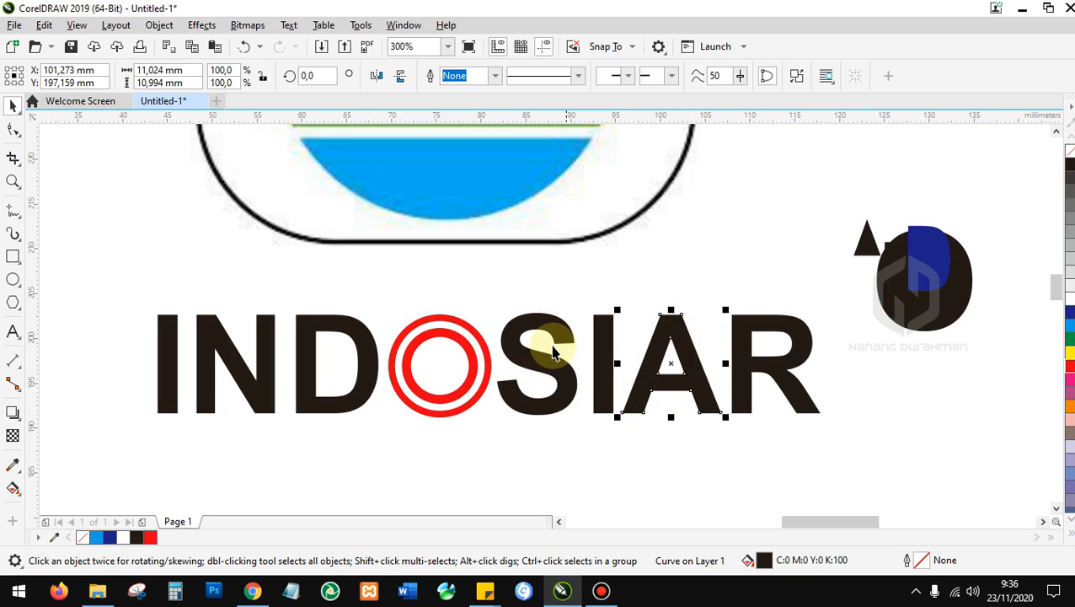
click(600, 344)
click(529, 352)
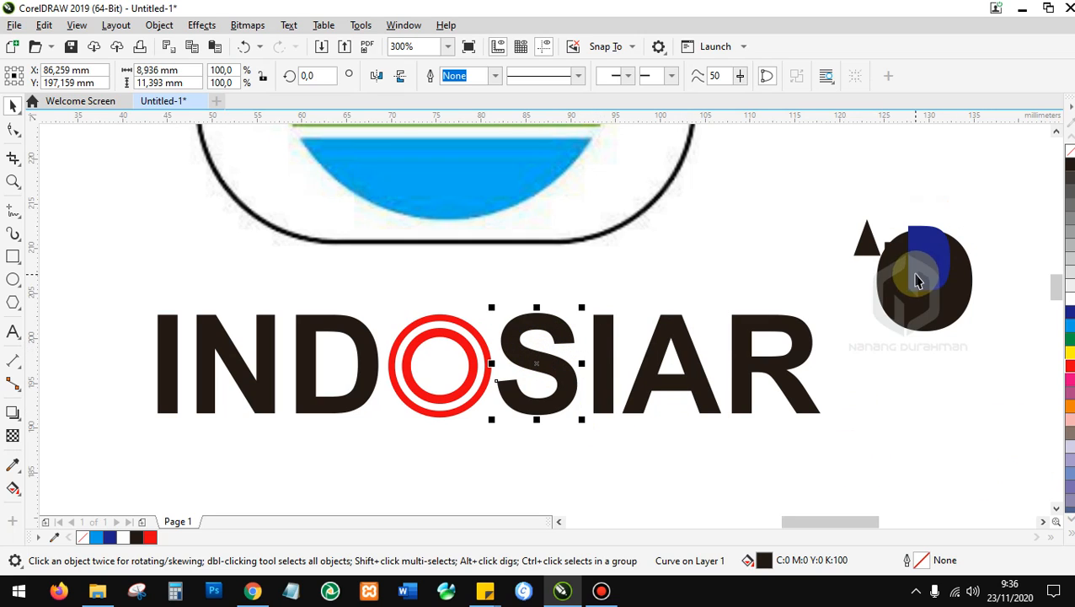
drag(822, 196, 1013, 376)
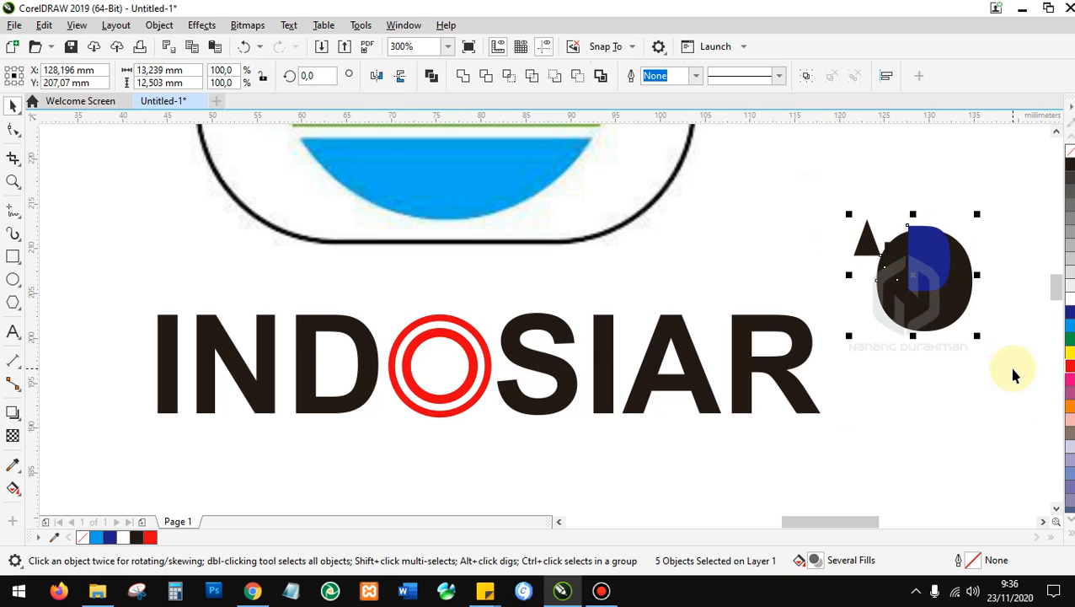
key(Delete)
click(1014, 375)
Check the letters R, A, I, S, D, N, I individually, then marquee around the wordmark.
click(733, 341)
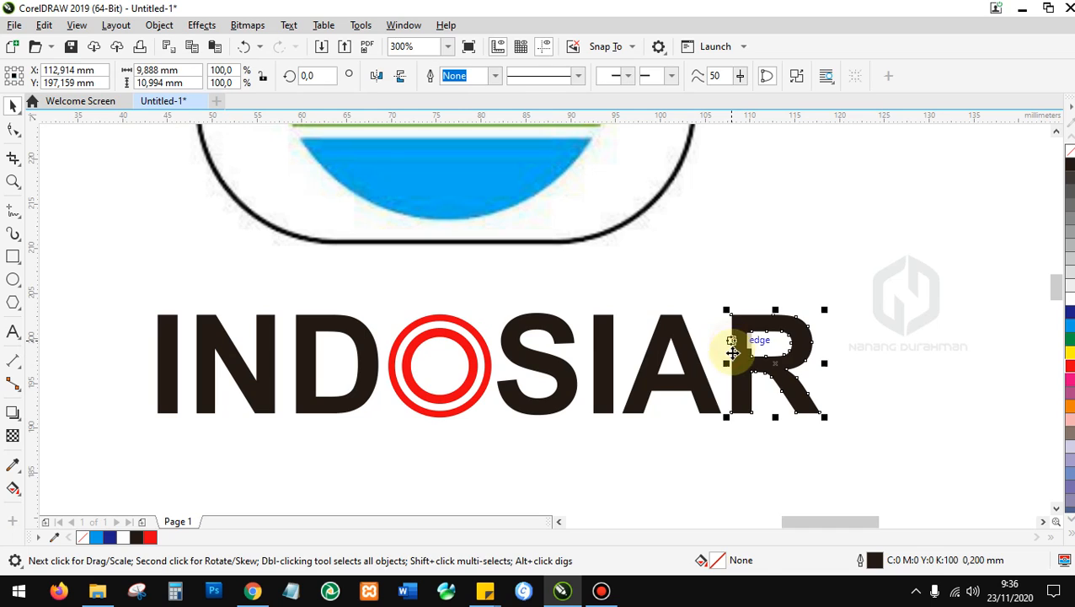
click(681, 346)
click(605, 325)
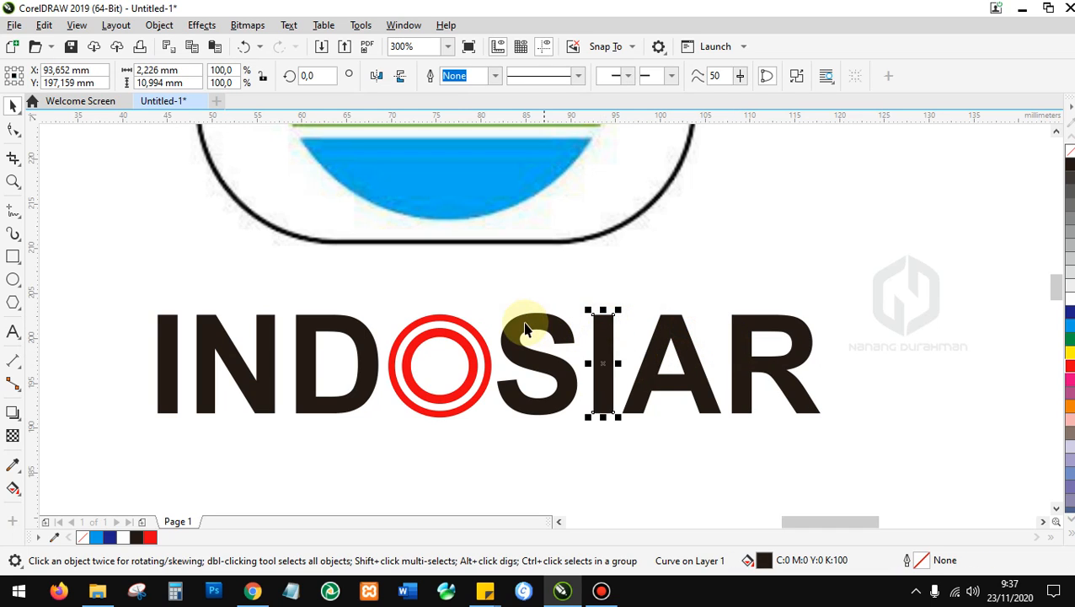
click(522, 327)
click(336, 320)
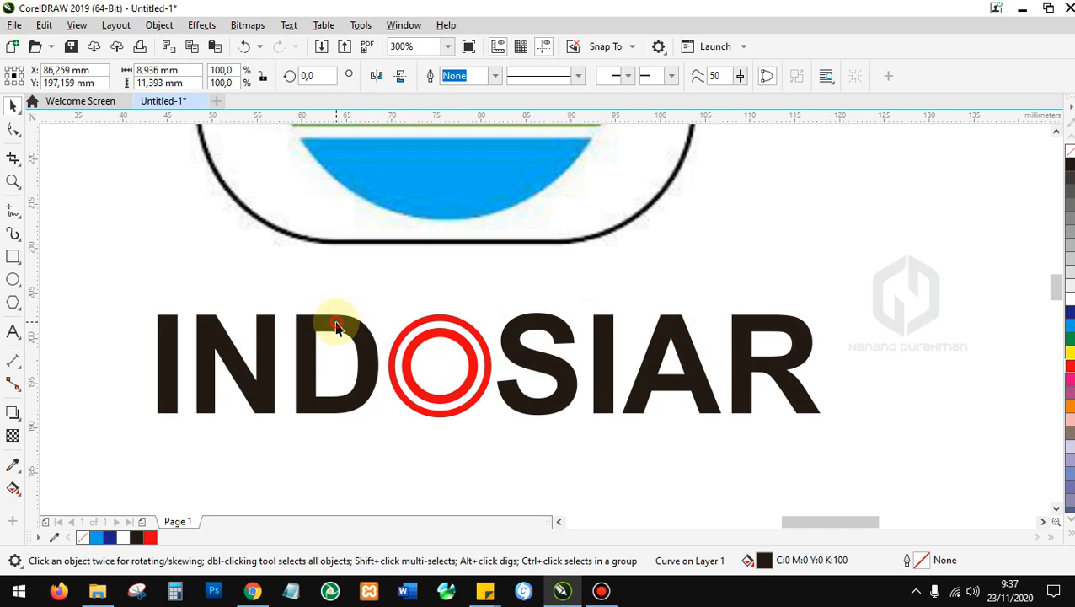
click(196, 327)
click(158, 321)
drag(97, 263, 358, 396)
drag(225, 427, 819, 521)
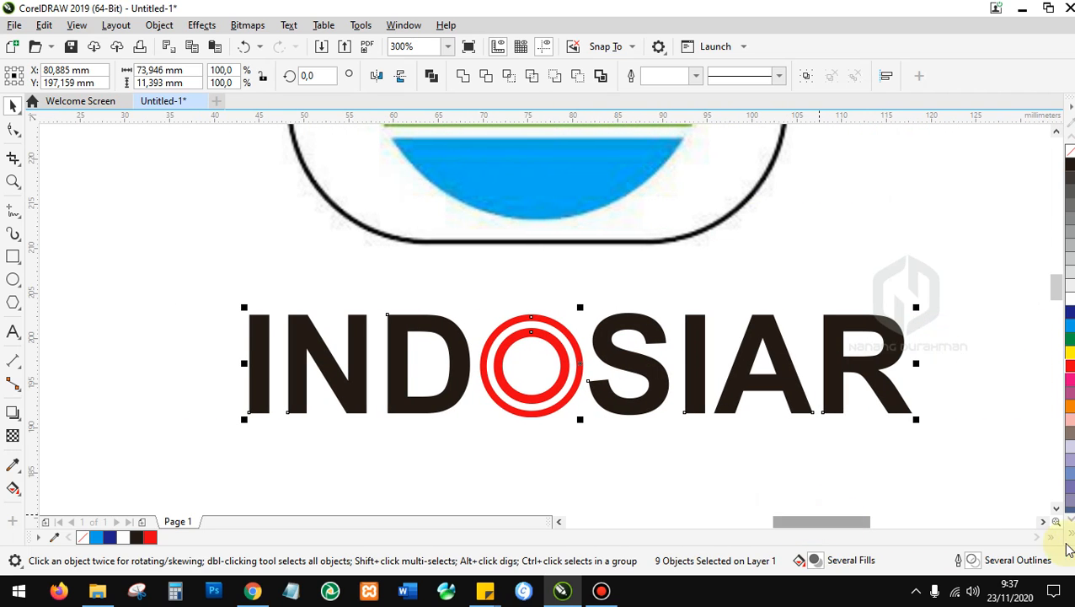
Marquee-select the whole INDOSIAR wordmark and bring up its context menu.
click(1057, 510)
drag(860, 523, 866, 523)
click(632, 415)
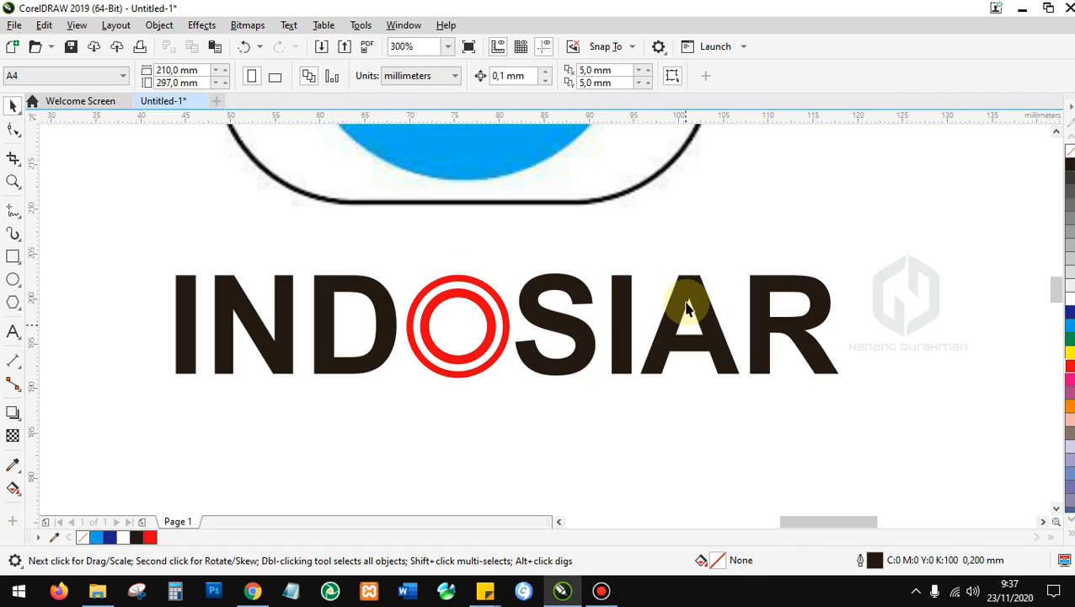
click(536, 331)
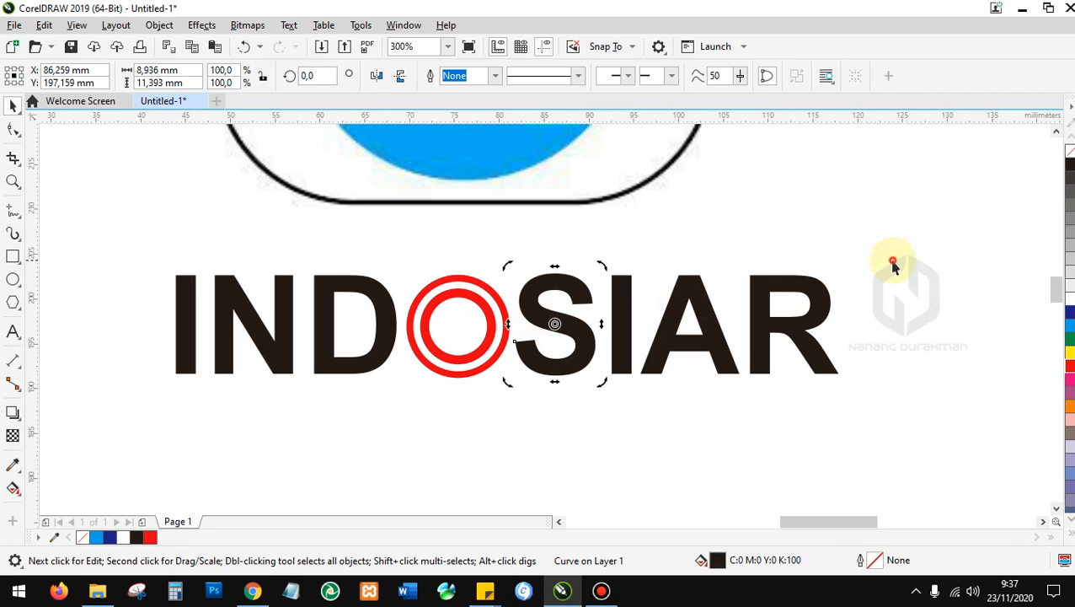
click(943, 415)
drag(949, 415, 107, 243)
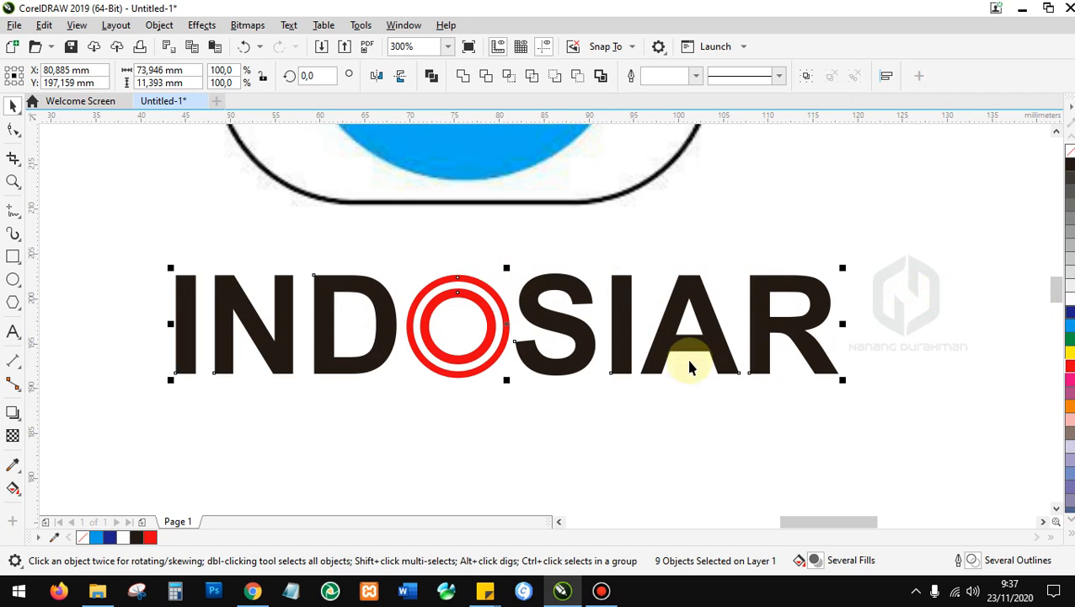
drag(935, 406, 96, 209)
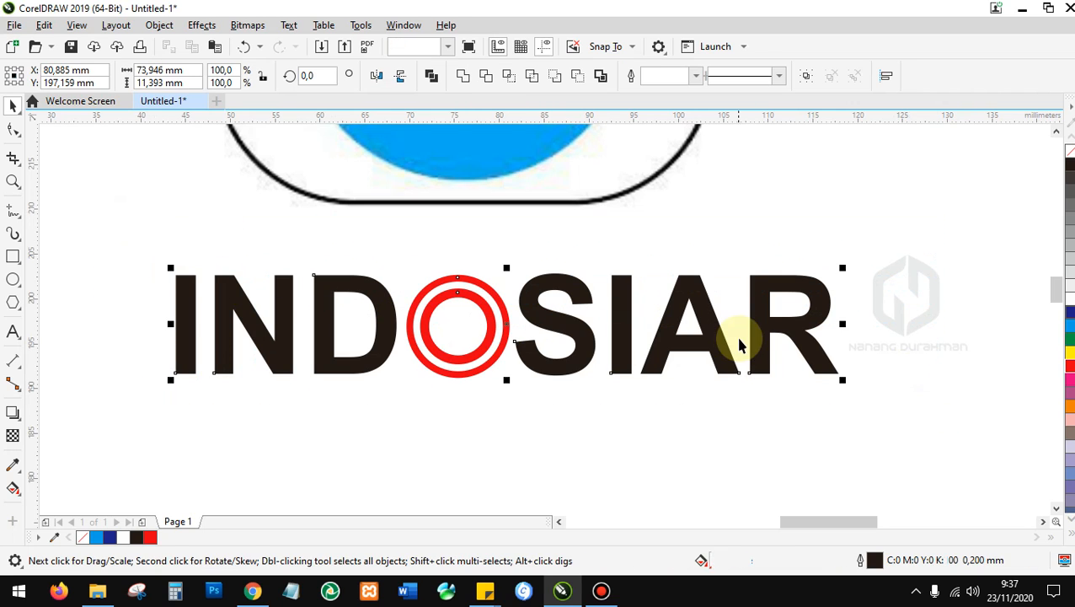
right_click(573, 326)
click(125, 247)
Group all nine wordmark objects via the right-click menu and nudge the group into place.
drag(127, 249, 792, 427)
drag(840, 521, 818, 517)
drag(915, 419, 122, 212)
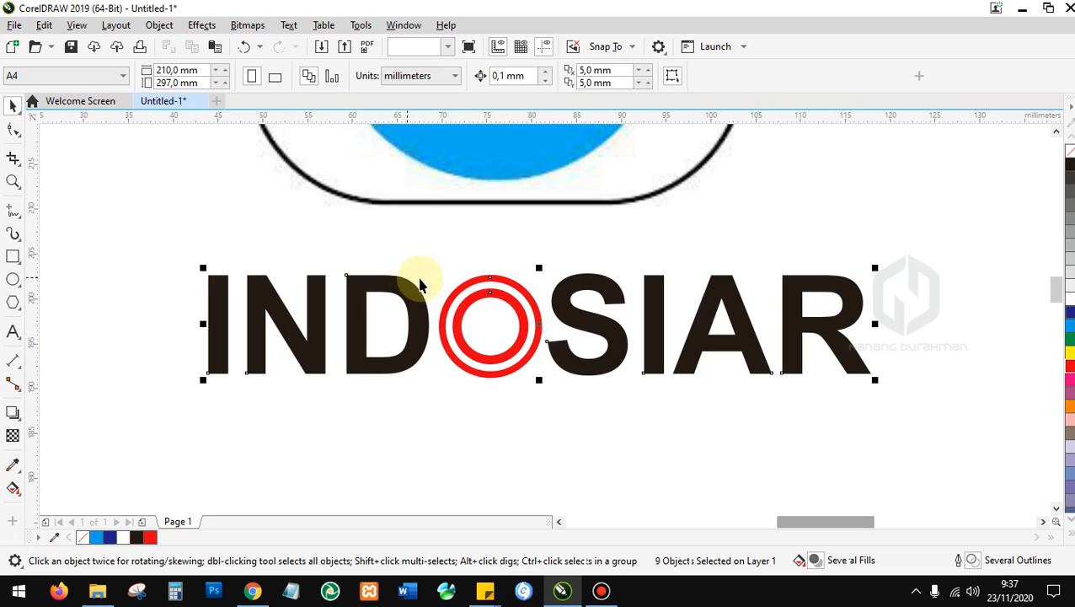
right_click(403, 291)
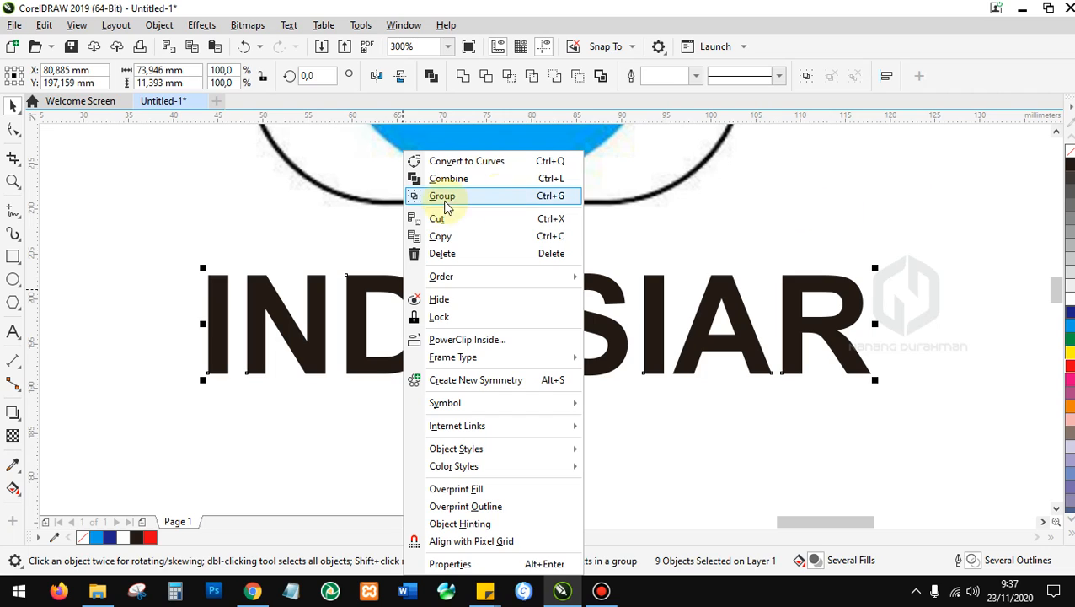
click(540, 201)
click(658, 437)
drag(620, 340, 600, 305)
Marquee-select the INDOSIAR logo and grouped wordmark and drag them beside 'Text Tool', beneath STMIK DCI.
scroll(538, 408, down, 4)
scroll(496, 326, up, 2)
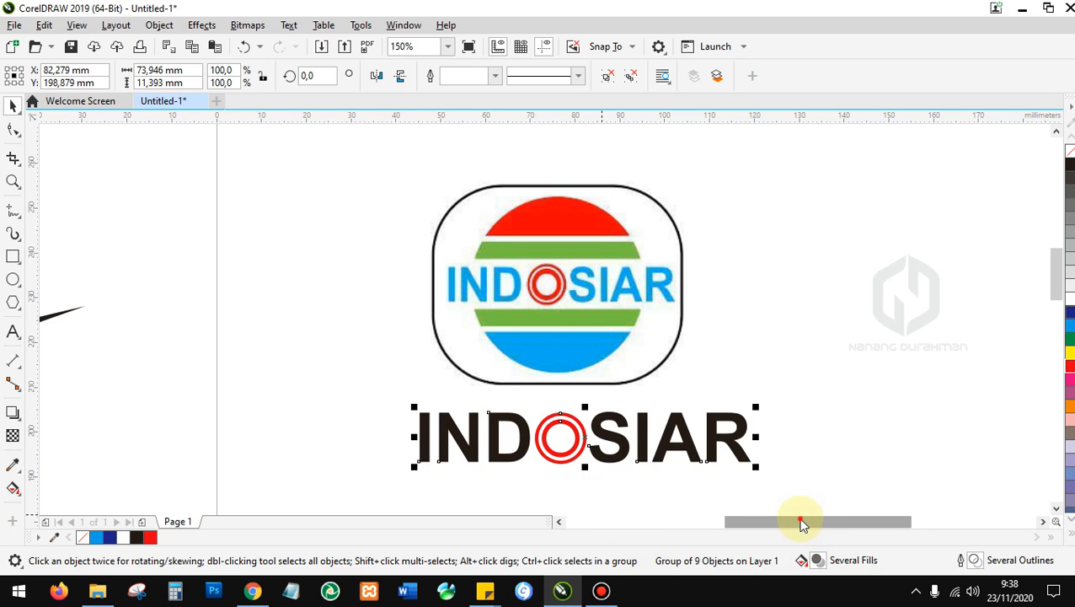
scroll(811, 522, right, 2)
scroll(484, 392, down, 2)
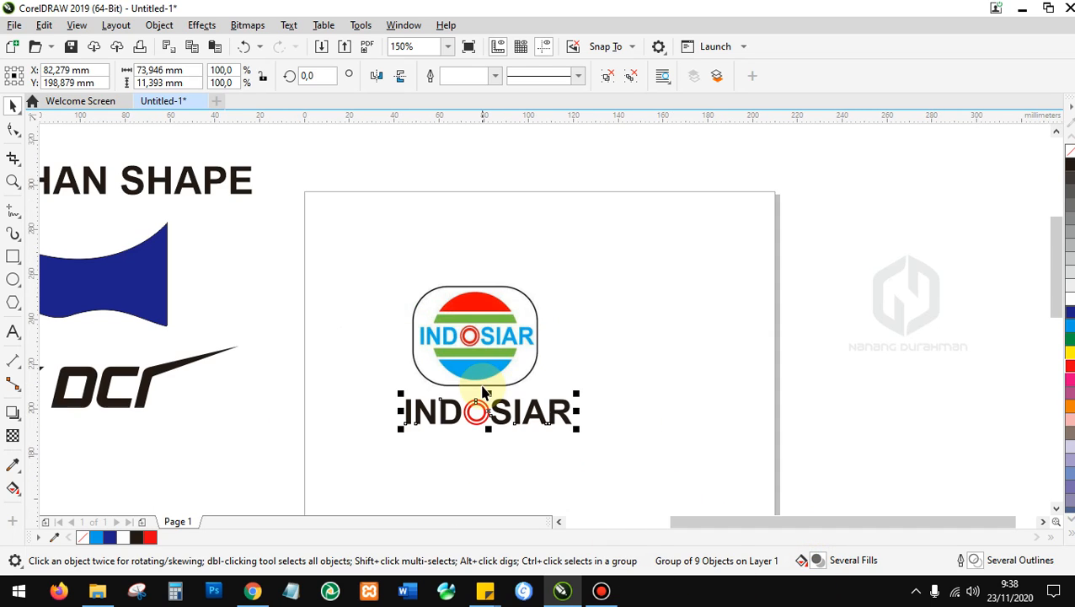
scroll(463, 466, up, 2)
scroll(470, 417, up, 2)
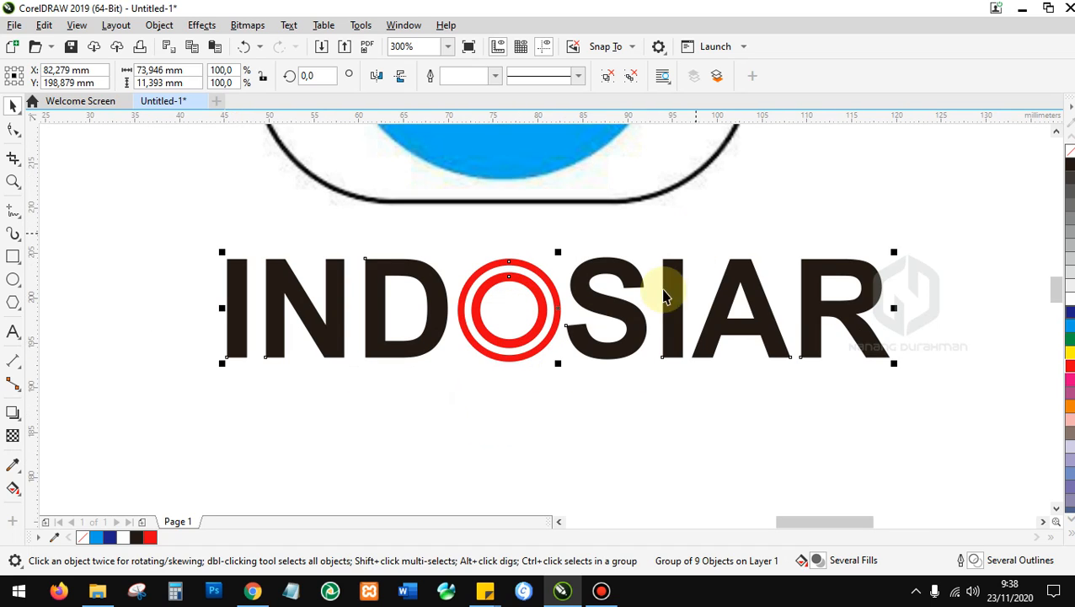
mouse_move(1056, 288)
mouse_down()
mouse_move(1051, 266)
mouse_move(1050, 284)
mouse_up()
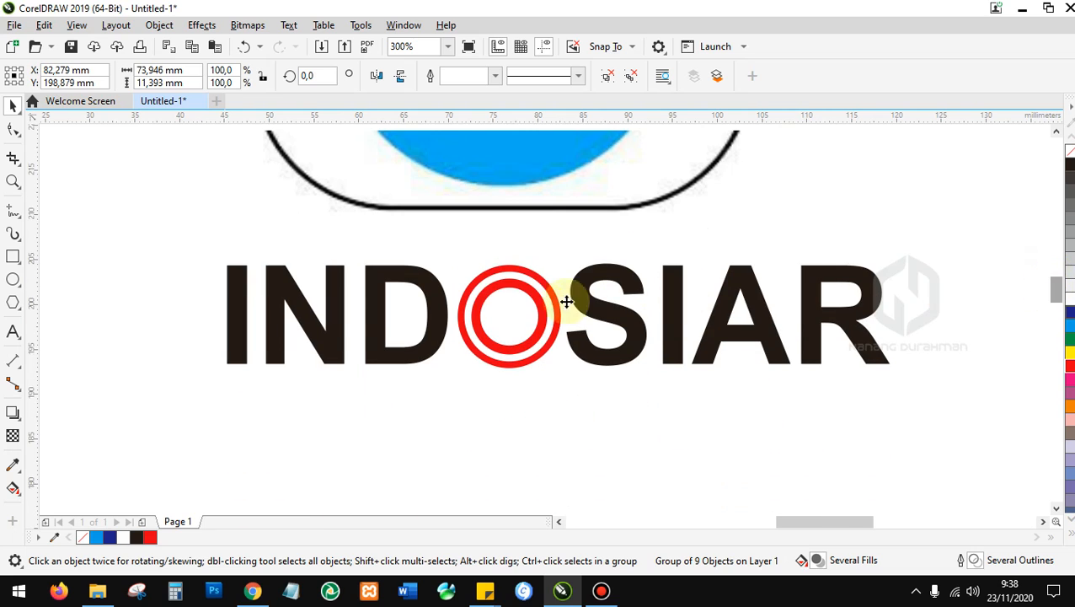
scroll(368, 393, down, 2)
click(767, 262)
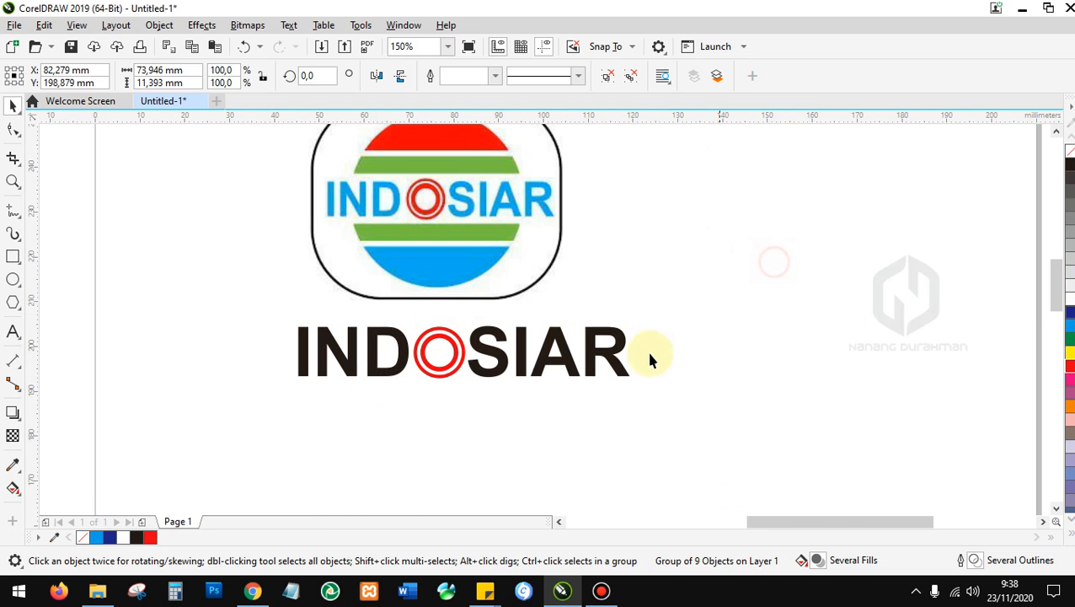
scroll(641, 358, down, 2)
scroll(739, 389, down, 3)
drag(768, 413, 570, 277)
drag(641, 331, 420, 411)
Drag the calligraphy bitmap onto the empty A4 page and nudge it slightly lower.
scroll(468, 388, down, 2)
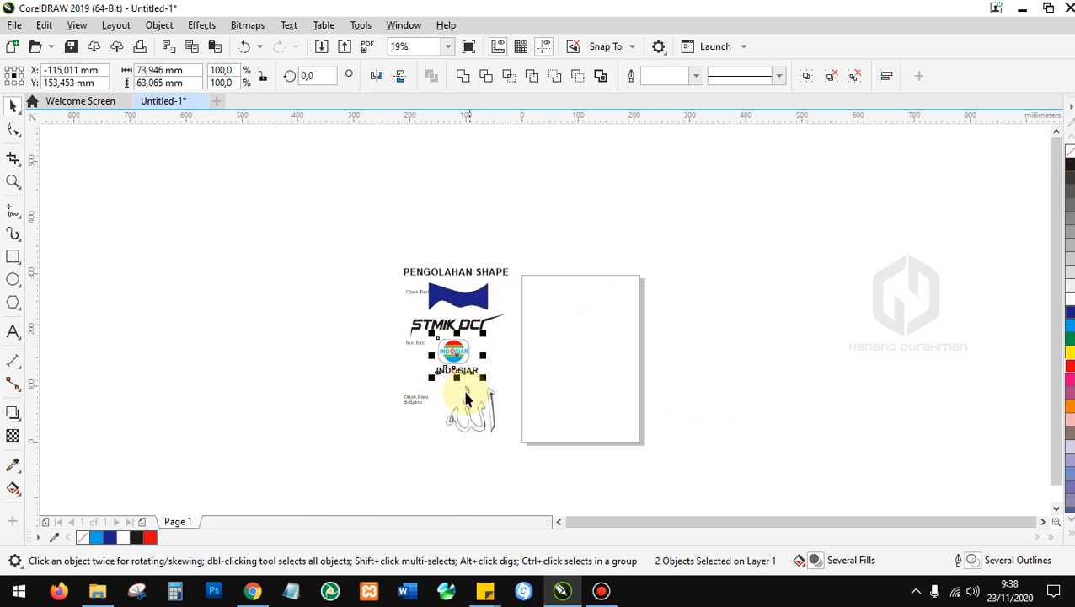
scroll(466, 405, up, 2)
drag(486, 446, 730, 314)
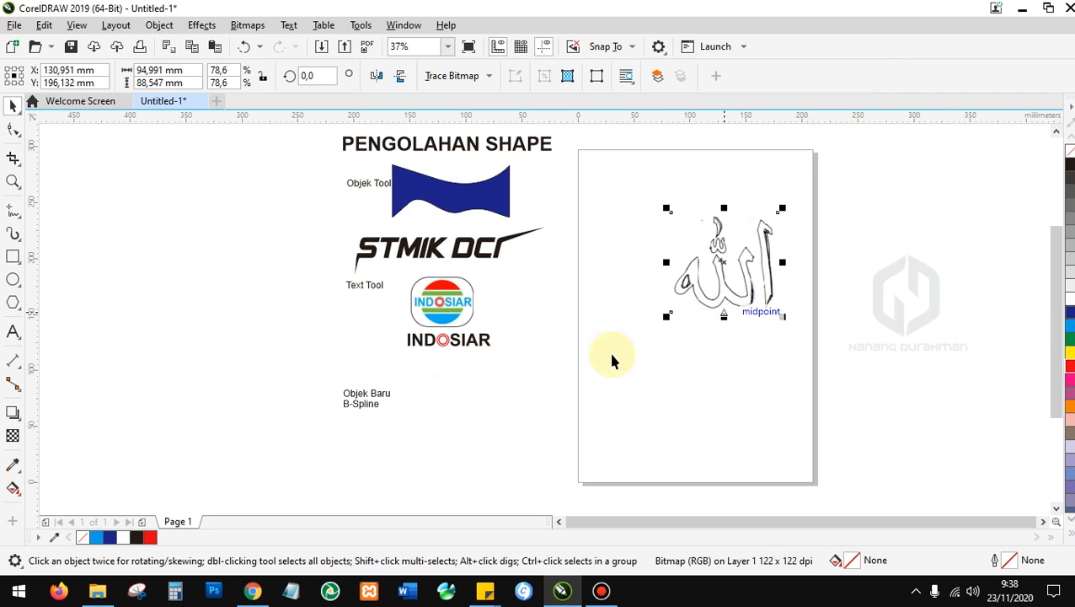
scroll(363, 406, up, 2)
scroll(344, 411, down, 2)
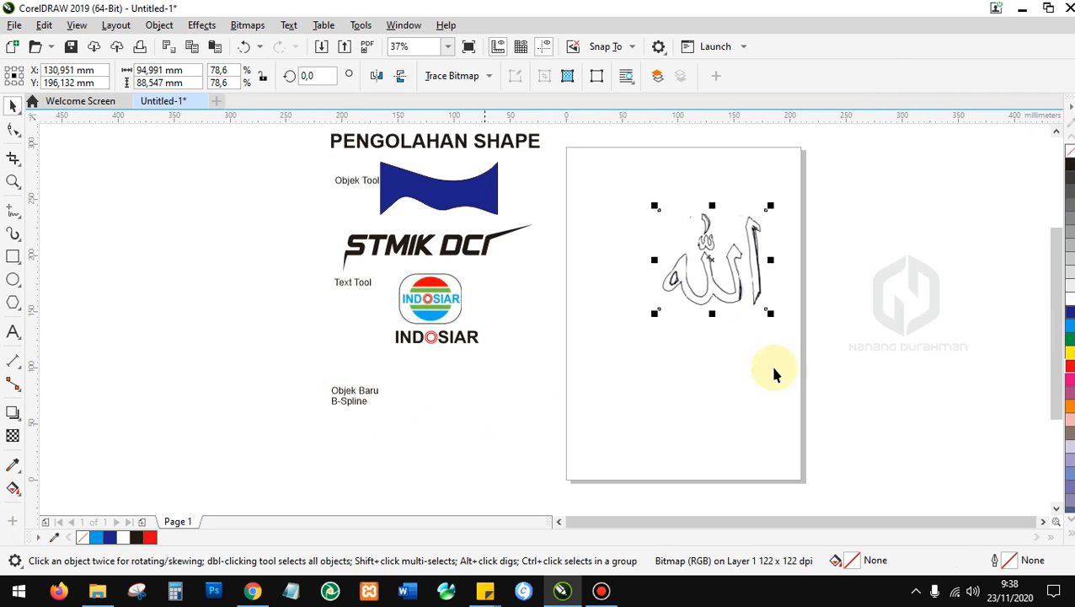
scroll(767, 281, up, 2)
drag(697, 259, 683, 308)
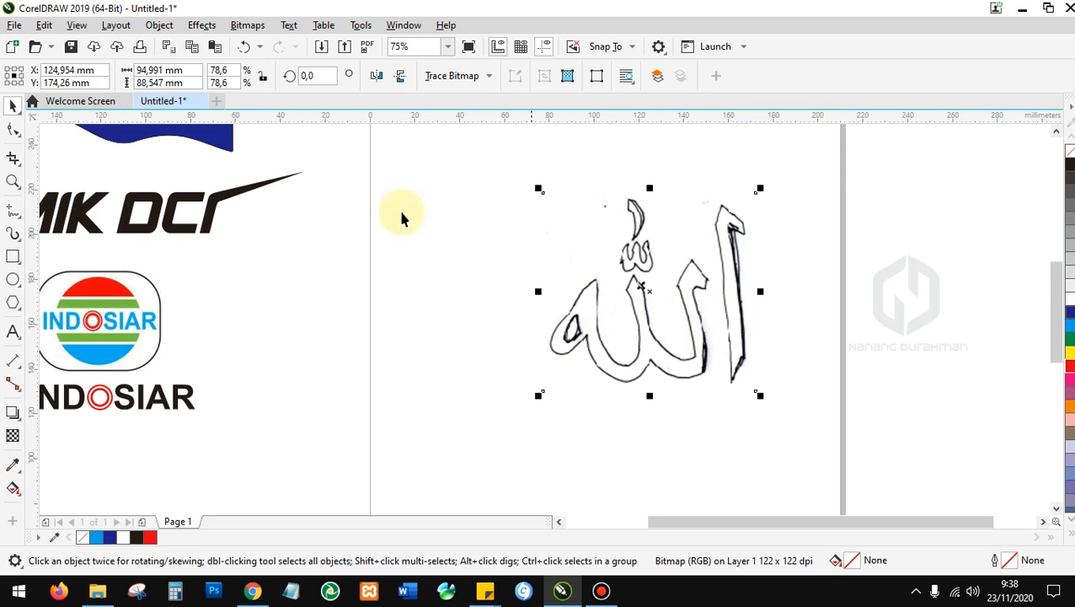
click(19, 217)
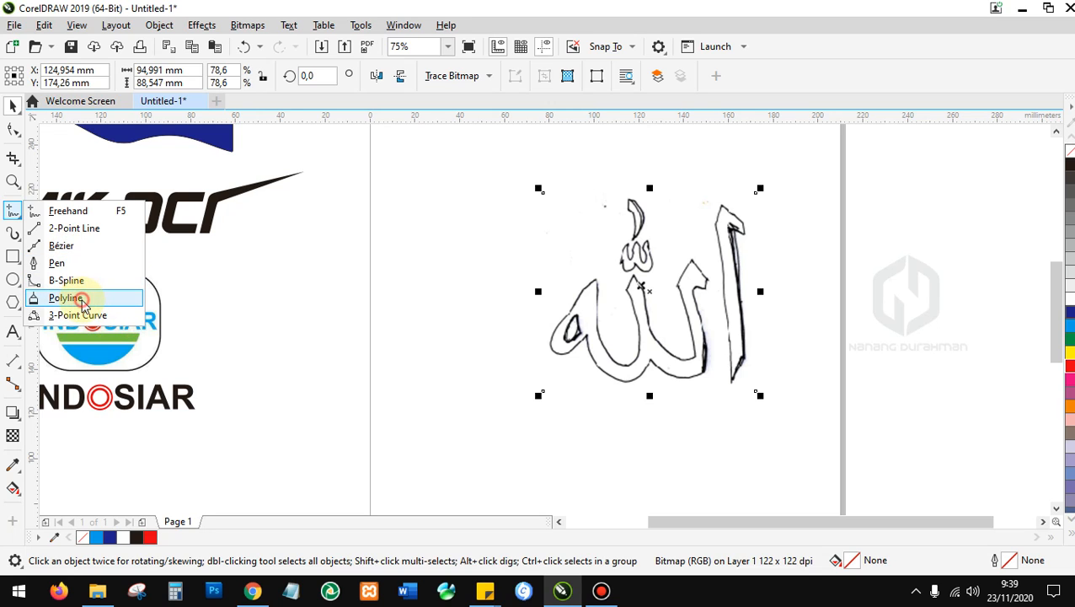
Finish the short curve segment started at the top of the alif stroke.
click(67, 298)
click(13, 209)
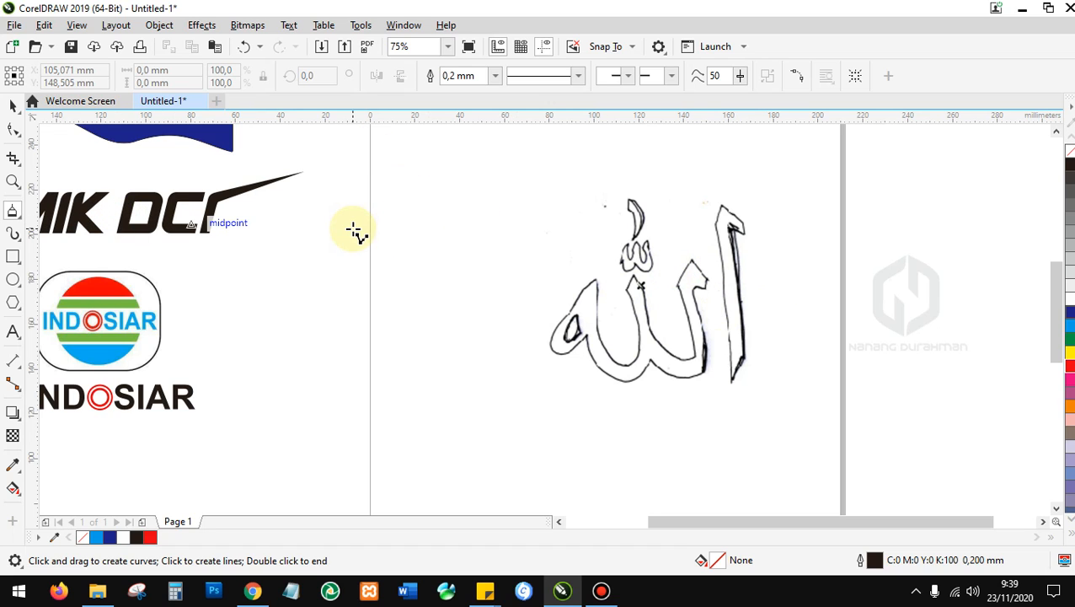
scroll(720, 287, down, 2)
scroll(595, 251, up, 2)
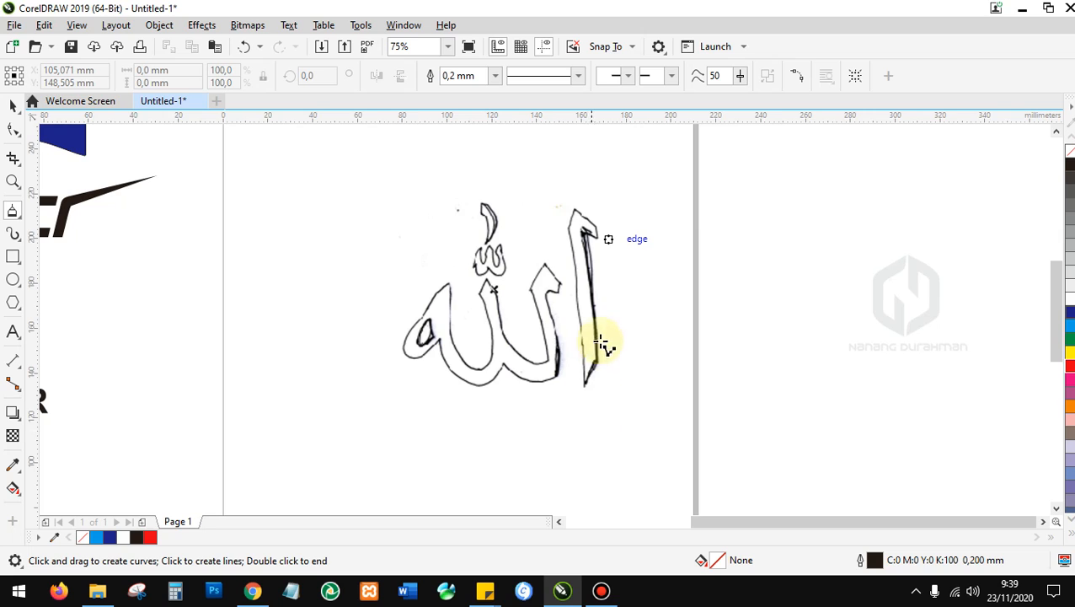
scroll(616, 323, up, 2)
scroll(491, 383, down, 2)
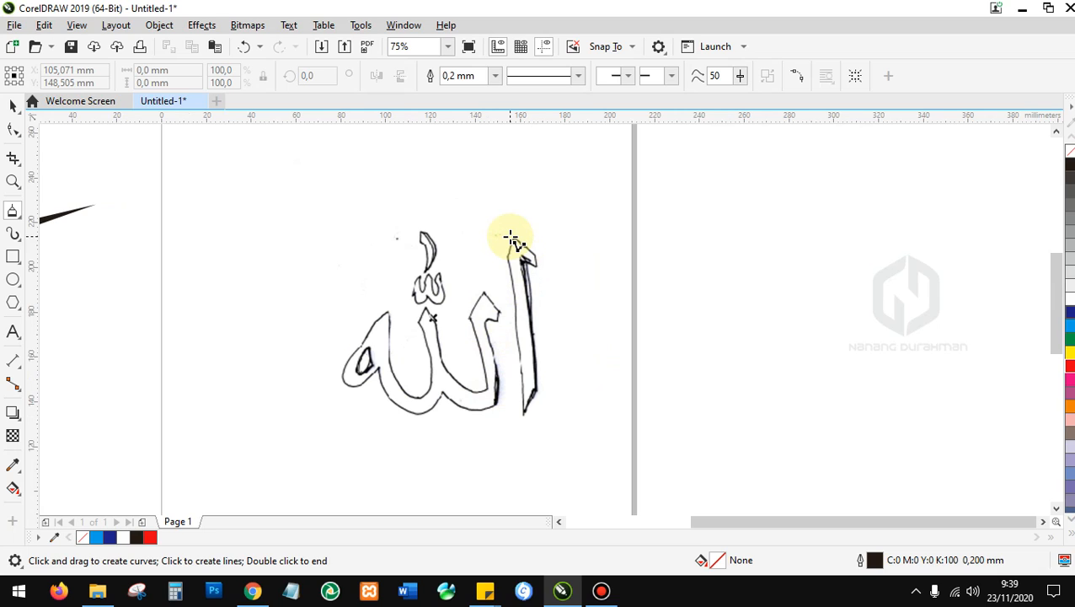
click(511, 238)
click(522, 246)
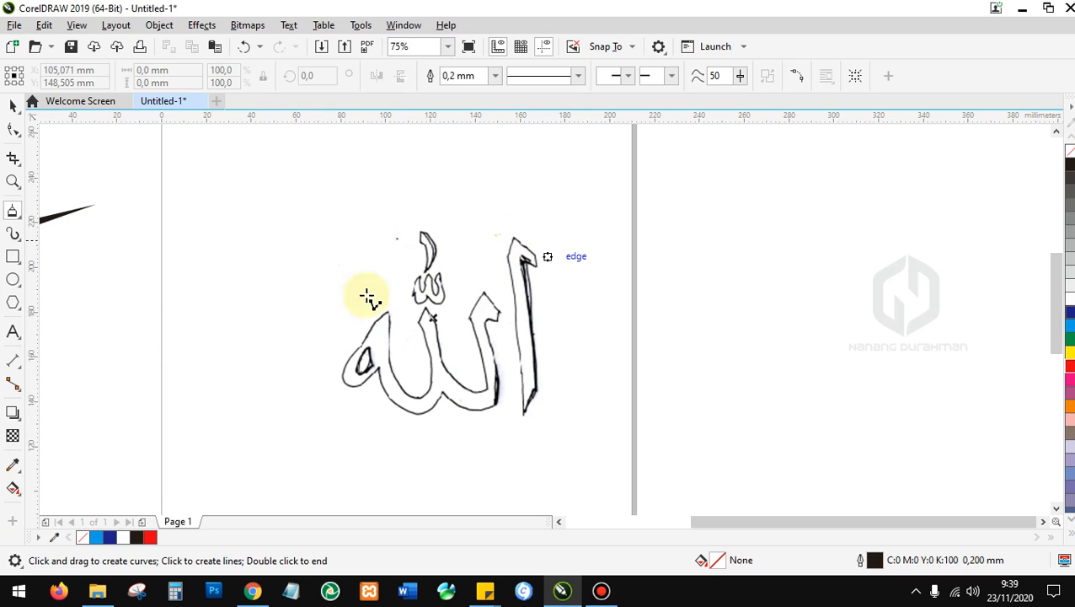
Trace the alif with the Polyline tool, closing the shape at its top node.
click(22, 222)
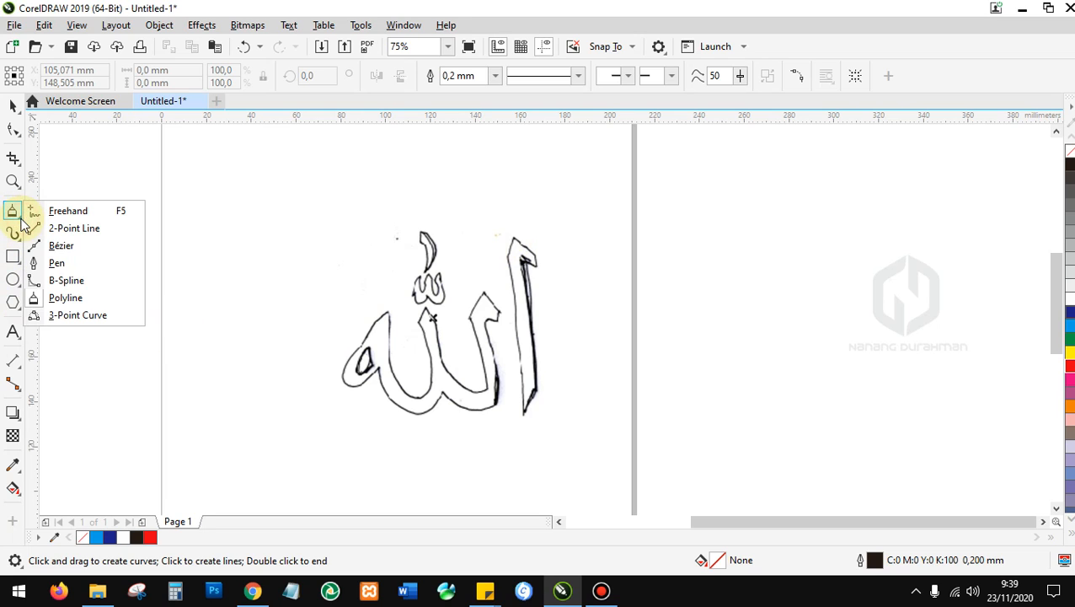
click(57, 300)
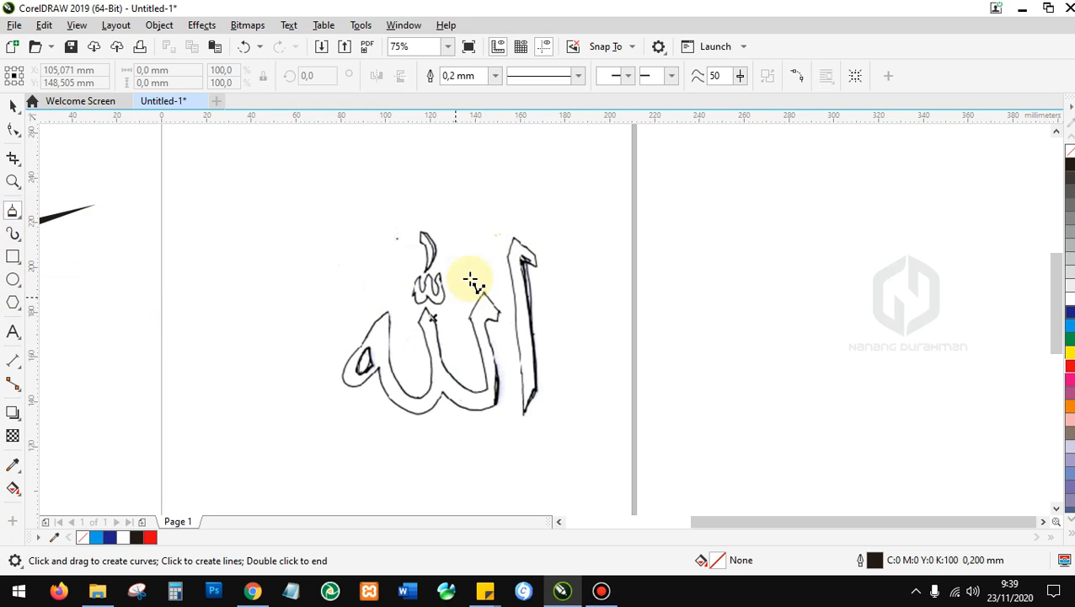
click(516, 238)
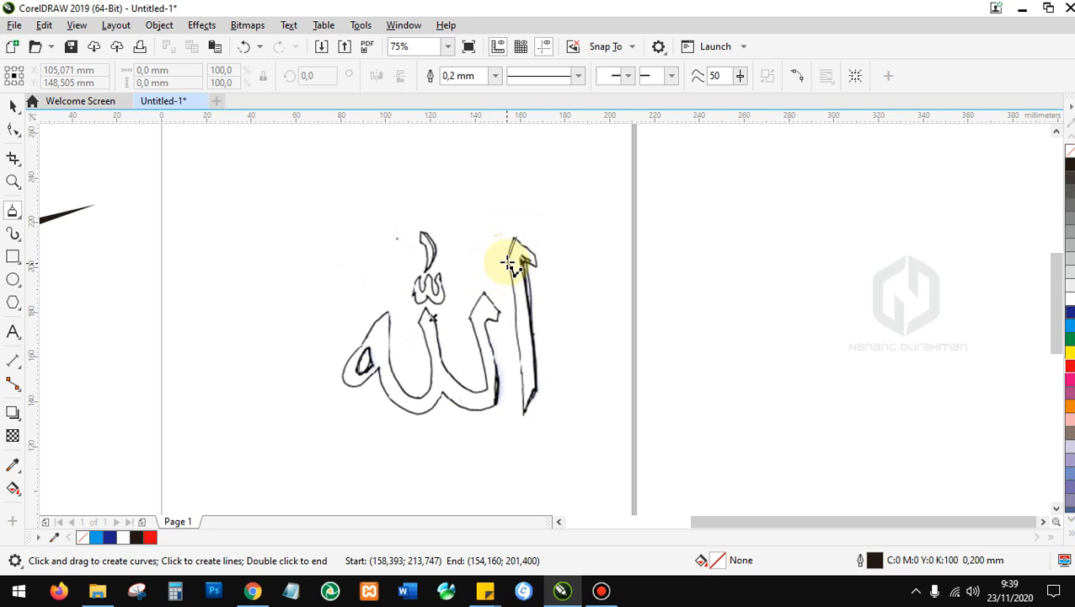
click(524, 413)
click(544, 384)
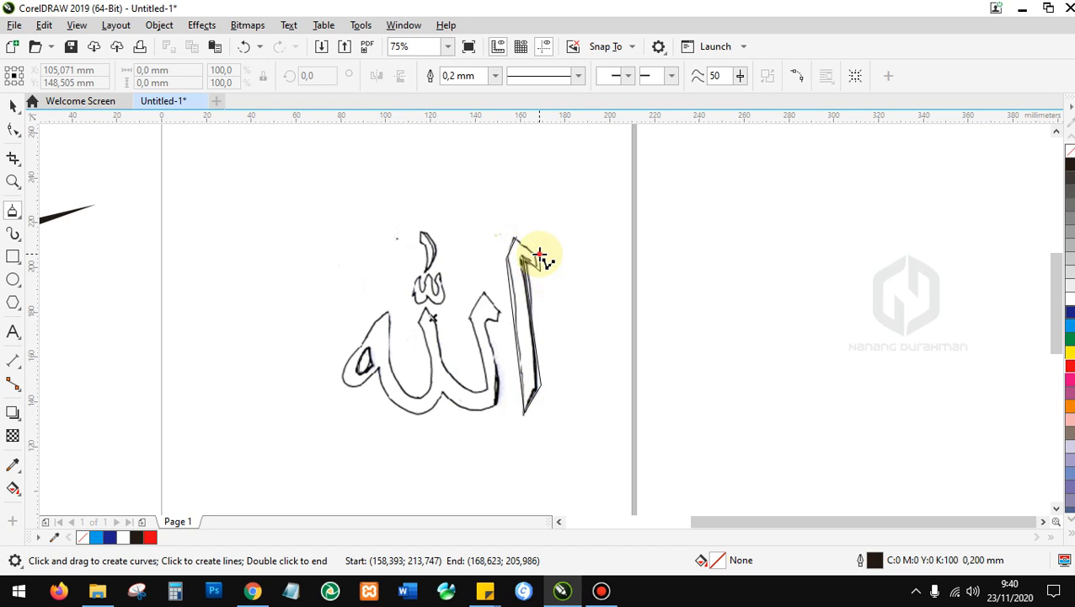
click(516, 238)
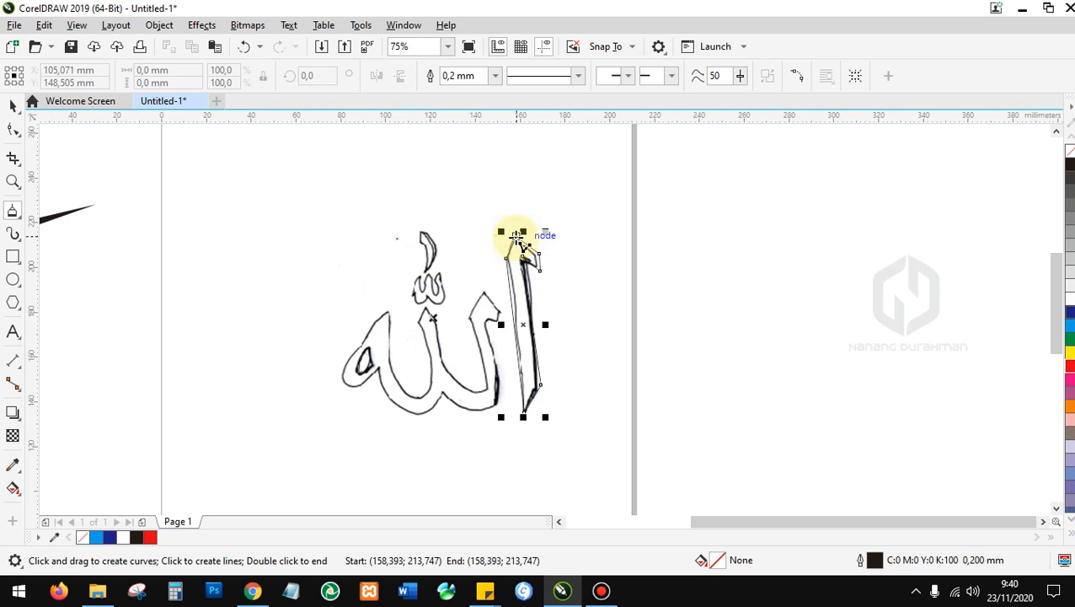
click(511, 260)
key(space)
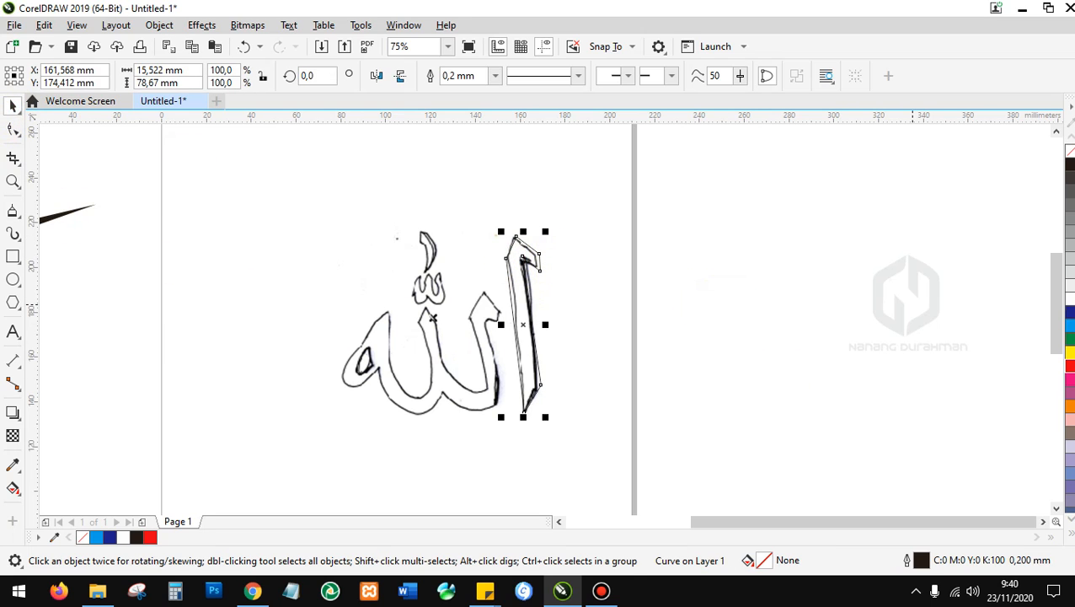
Fill the traced alif with blue, undoing the accidental move it caused.
mouse_move(1063, 324)
mouse_down()
mouse_move(517, 269)
mouse_move(572, 271)
mouse_up()
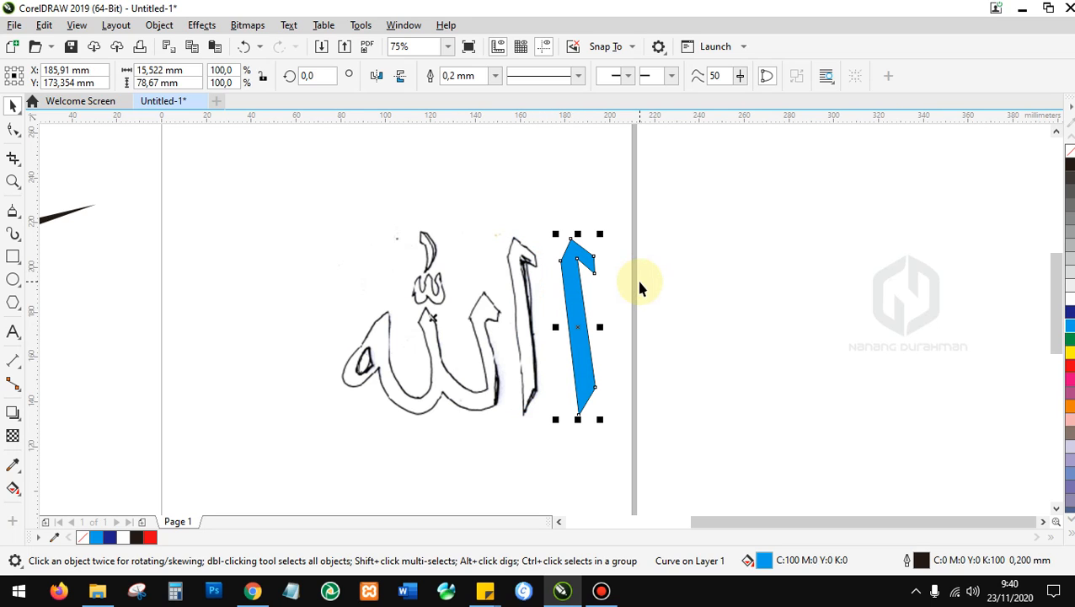
key(ctrl+z)
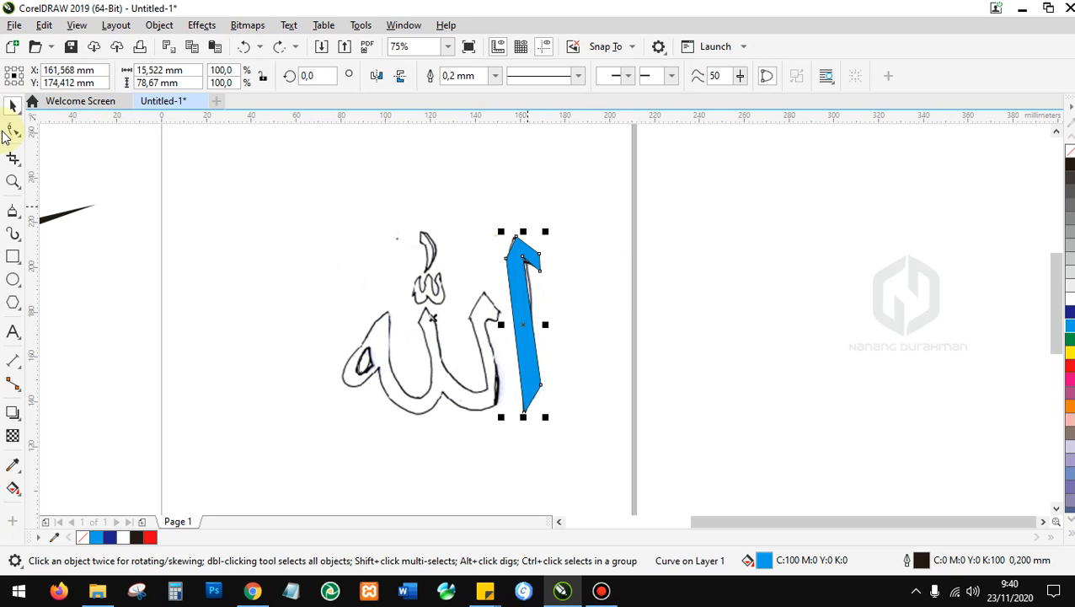
click(23, 220)
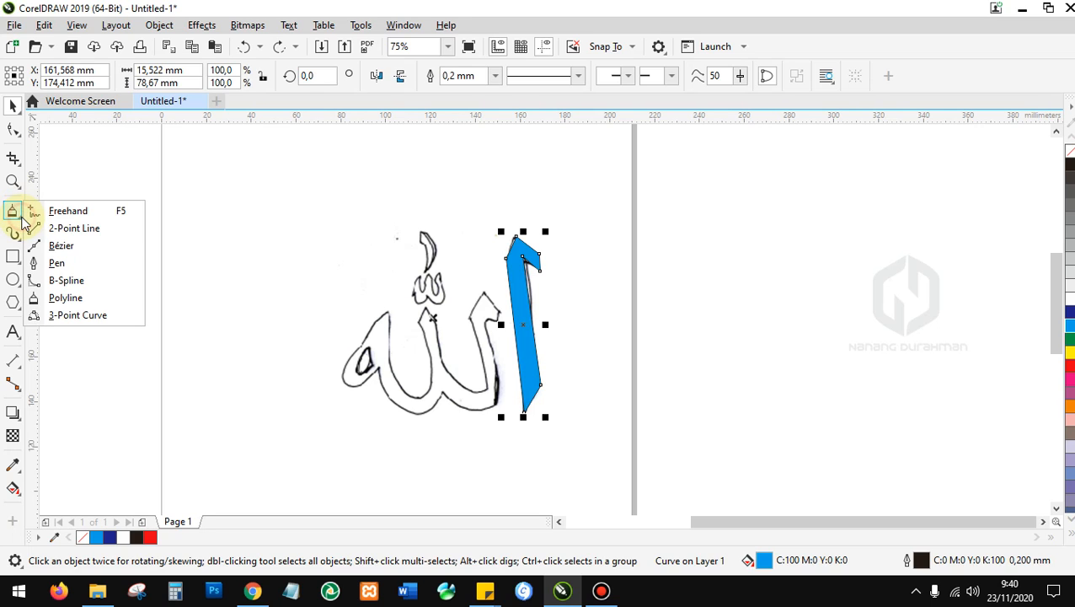
click(59, 280)
scroll(536, 335, up, 2)
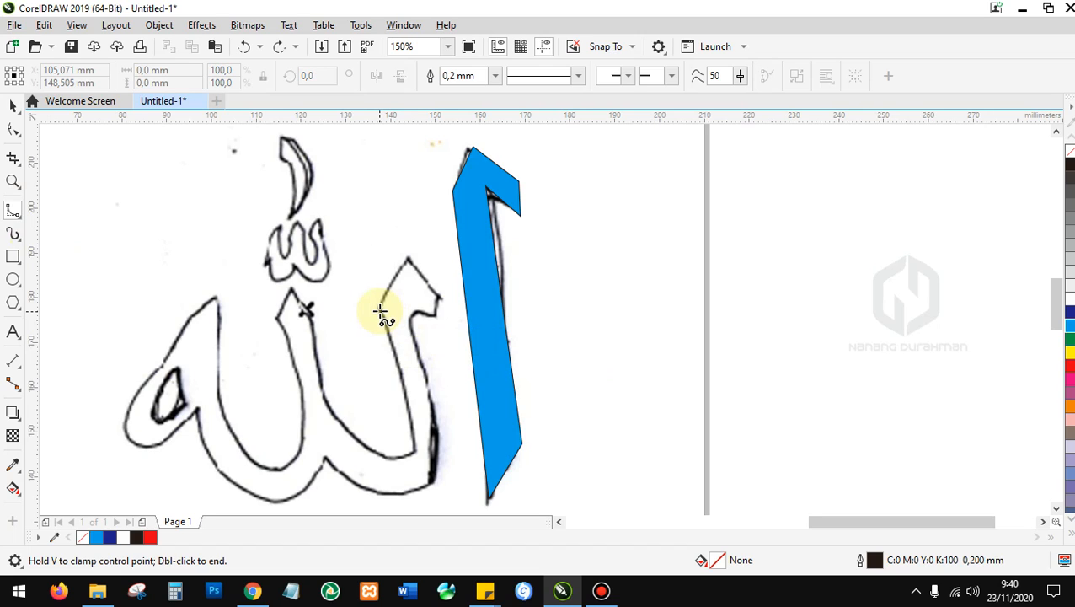
Start a B-spline outline at the letter tip, tracing the strokes to the loop's far left.
click(406, 259)
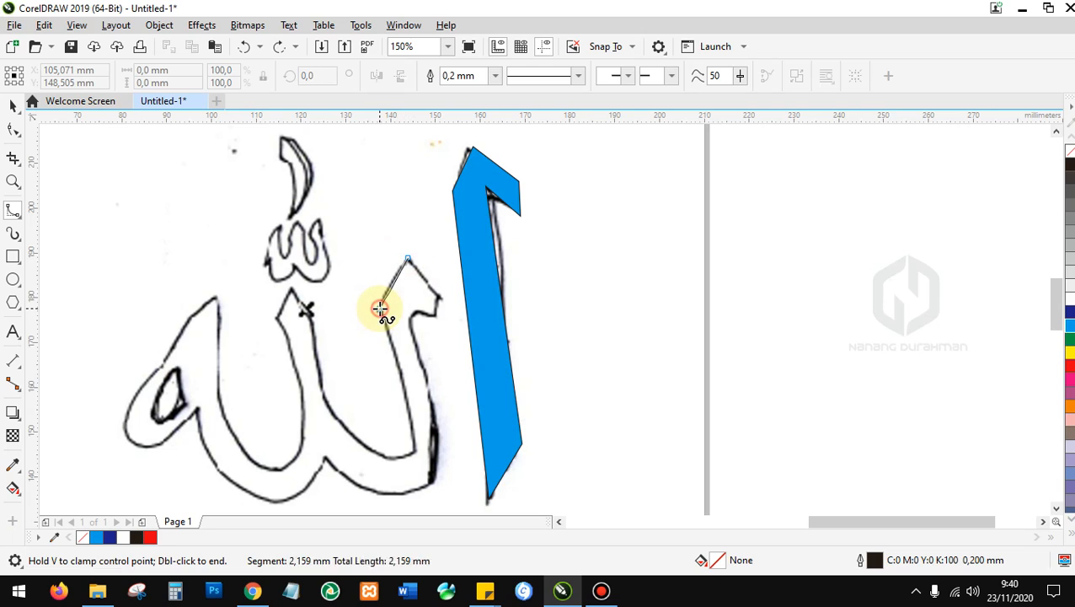
click(415, 445)
drag(403, 455, 365, 448)
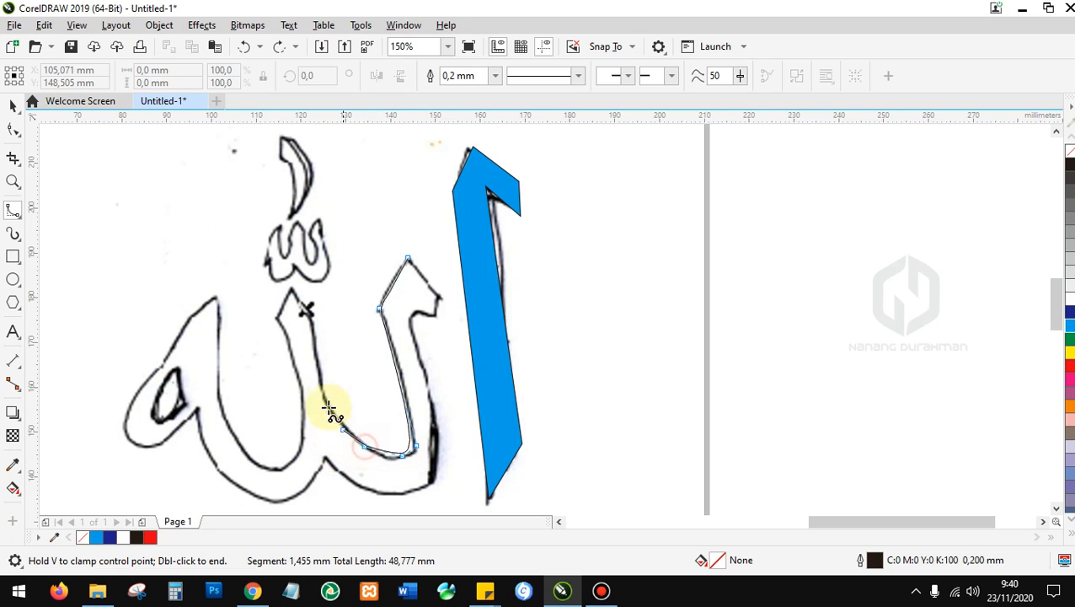
click(322, 396)
click(310, 312)
click(291, 286)
click(273, 320)
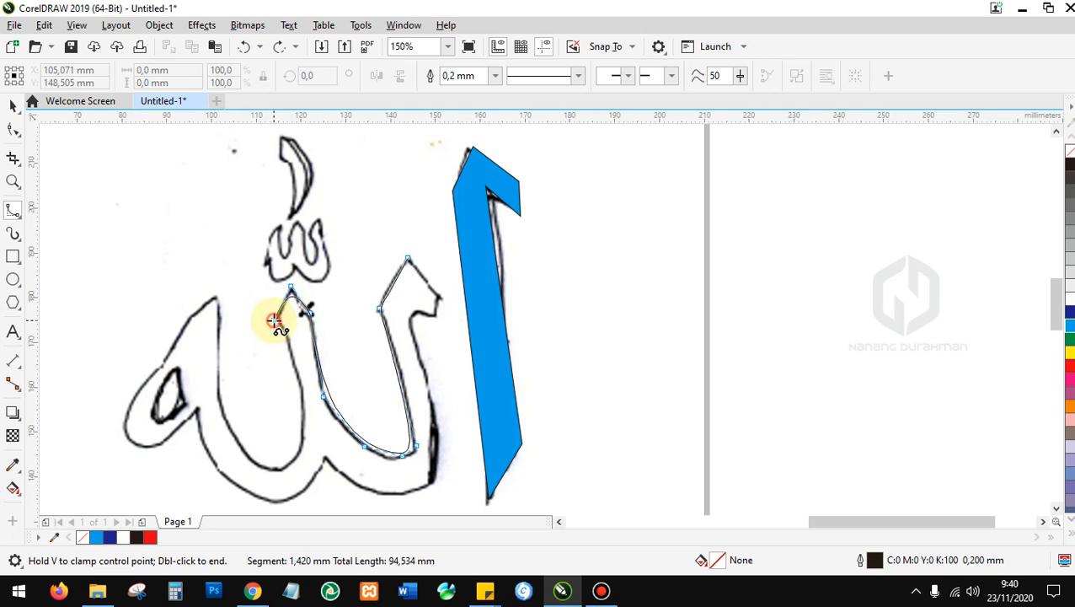
click(288, 339)
click(305, 413)
click(268, 469)
click(234, 438)
click(213, 375)
click(215, 289)
click(178, 344)
click(122, 415)
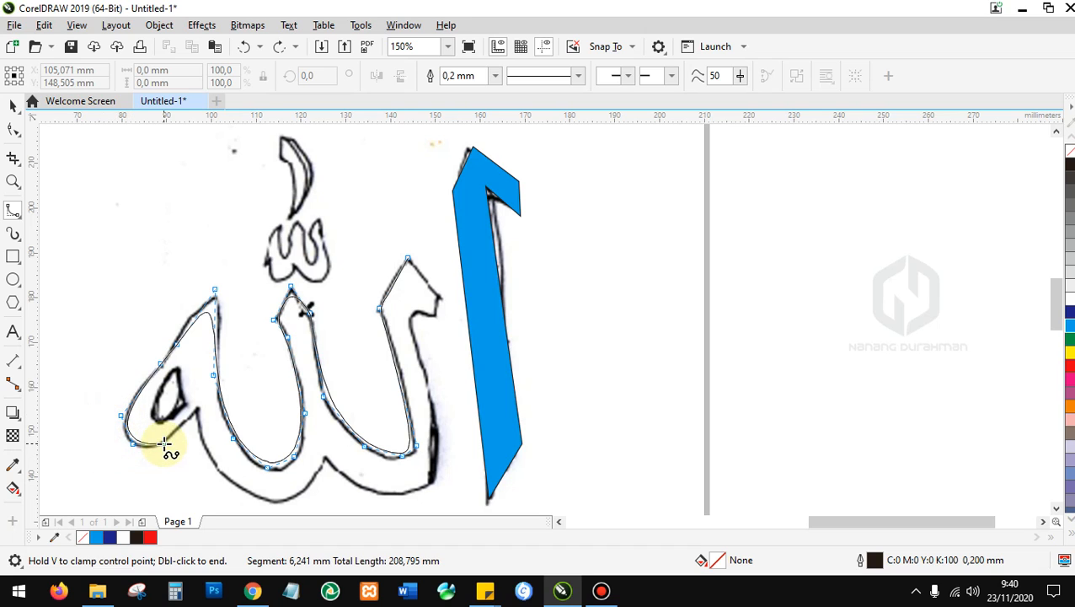
Continue the B-spline along the bottom and up the right stroke, closing it at the start.
click(200, 411)
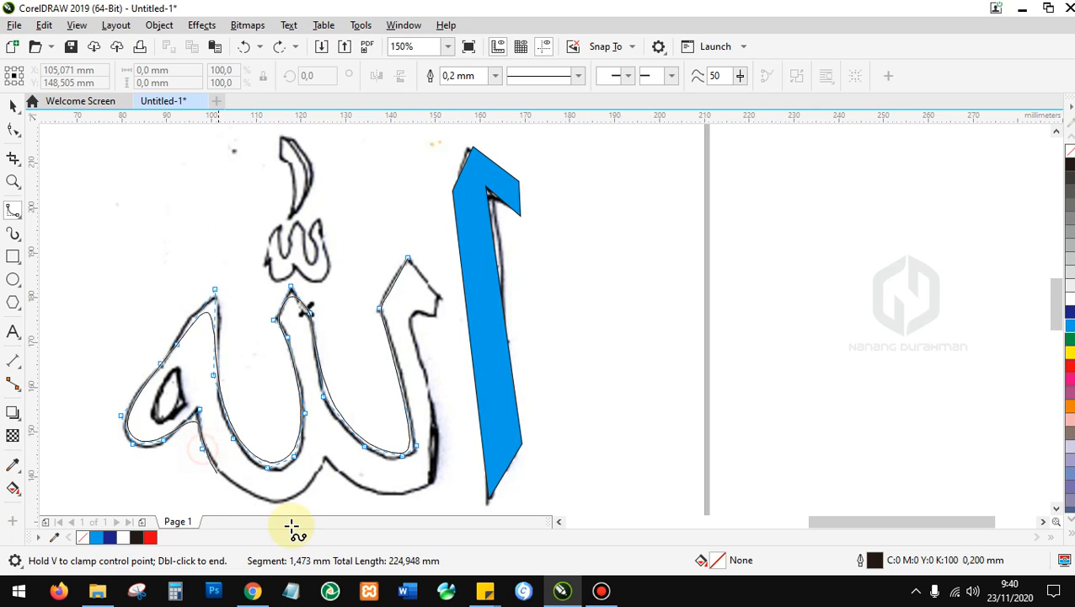
click(232, 450)
click(233, 451)
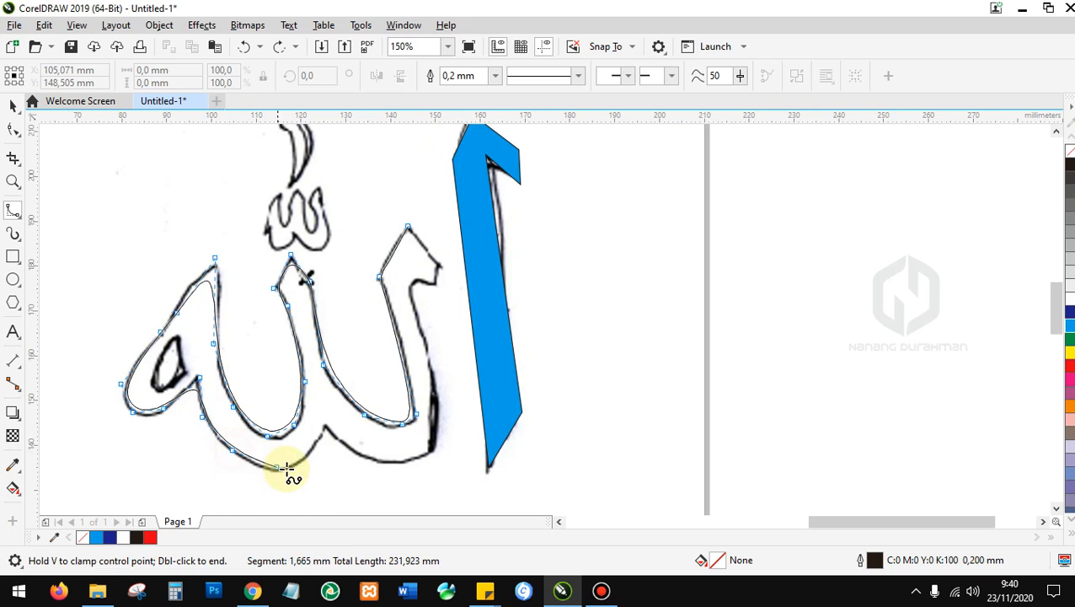
click(280, 471)
click(316, 446)
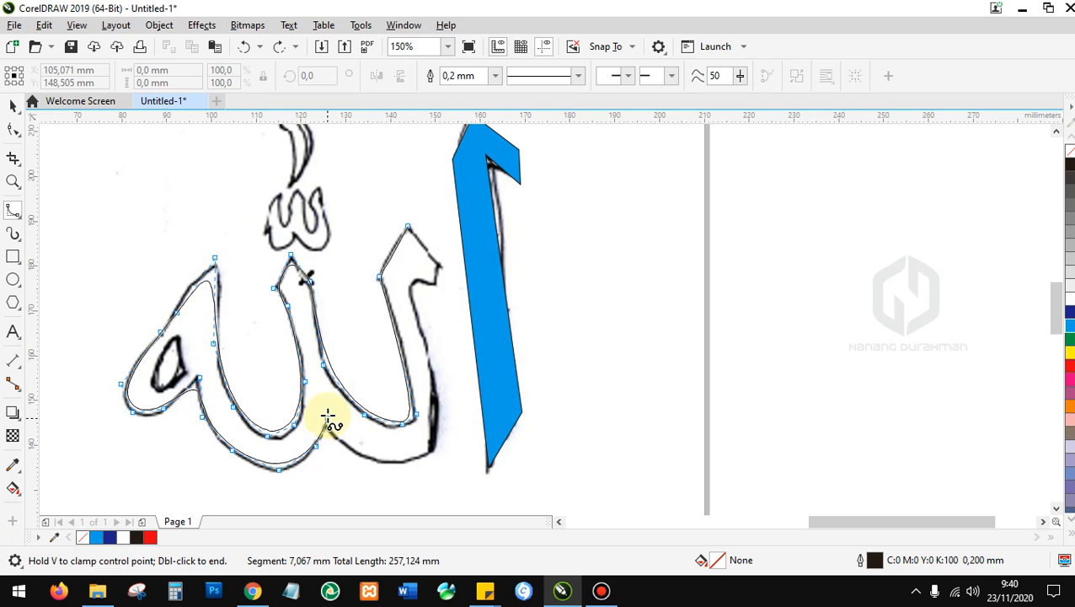
click(335, 440)
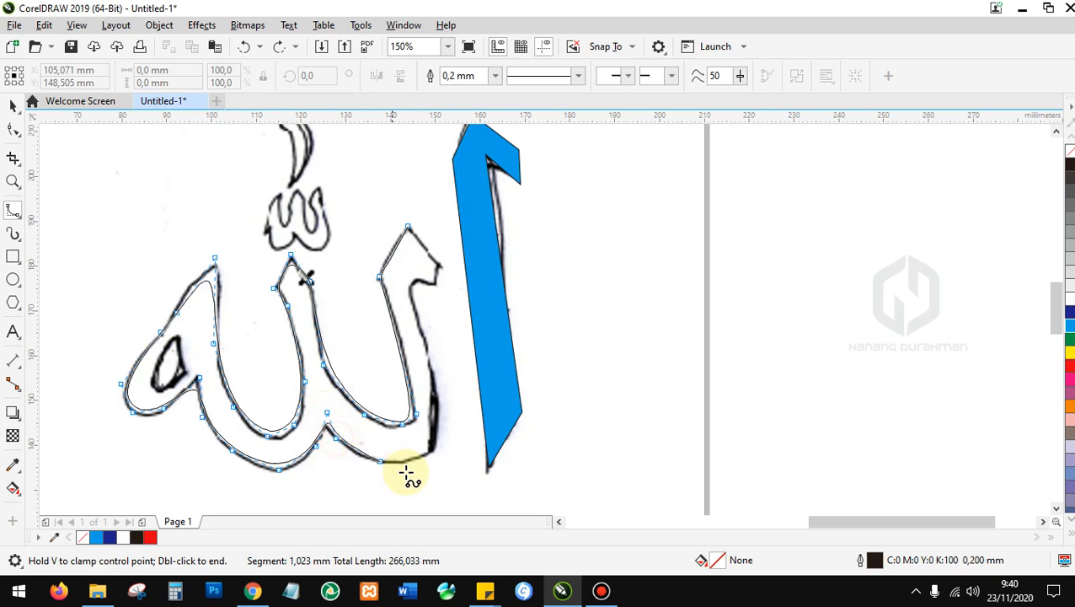
click(357, 455)
click(408, 459)
click(437, 443)
click(445, 409)
click(427, 338)
click(412, 291)
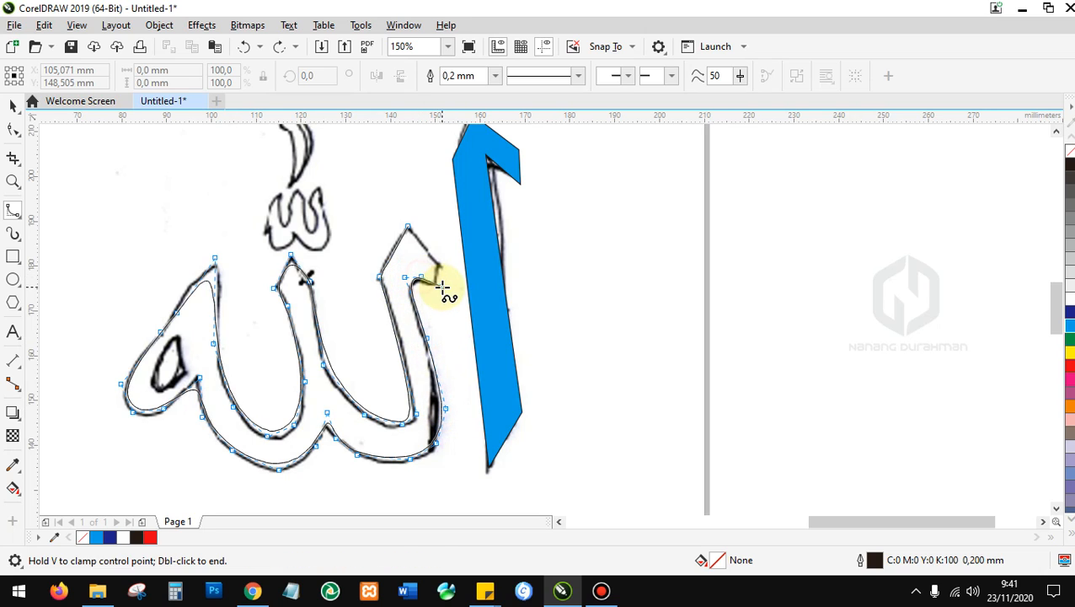
click(408, 226)
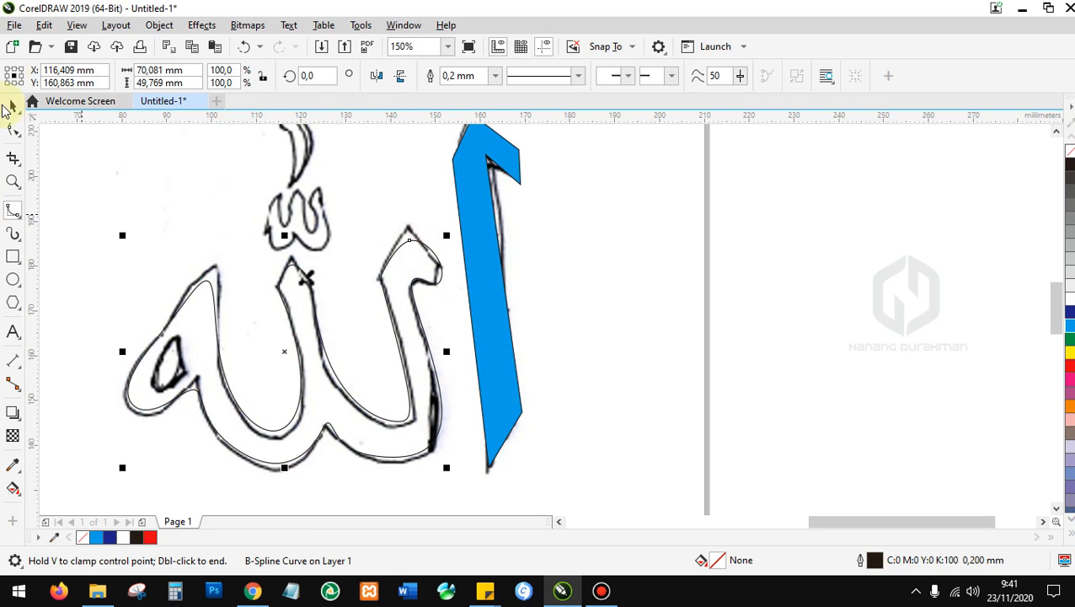
Move the finished B-spline outline of the lettering down below the sketch.
click(14, 108)
scroll(391, 268, down, 4)
click(376, 311)
drag(376, 297, 375, 367)
scroll(376, 367, up, 4)
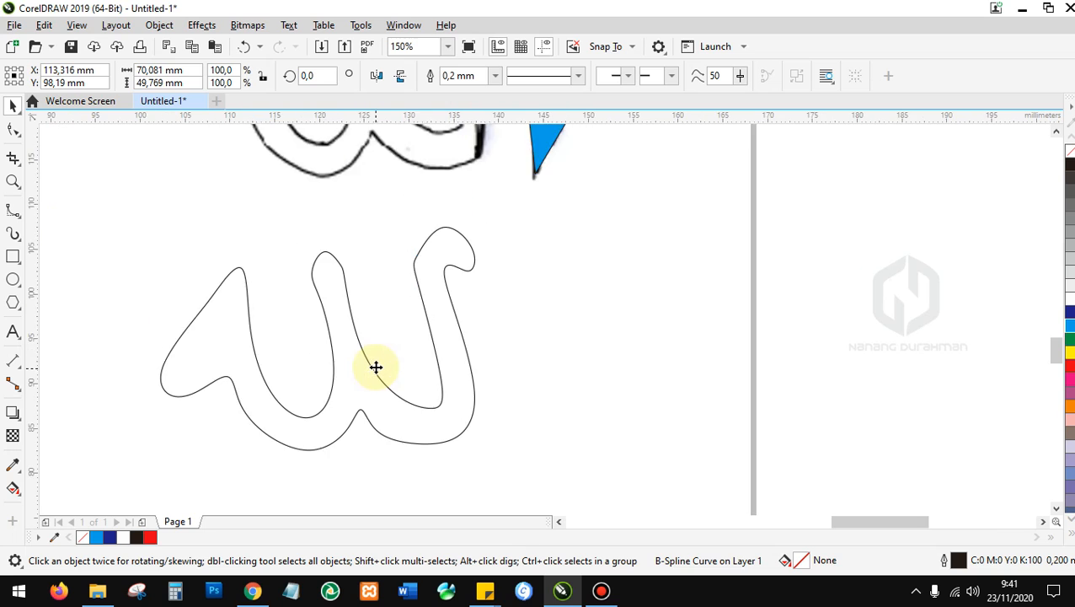
scroll(376, 368, up, 1)
scroll(353, 343, down, 4)
scroll(311, 220, down, 2)
scroll(312, 181, up, 5)
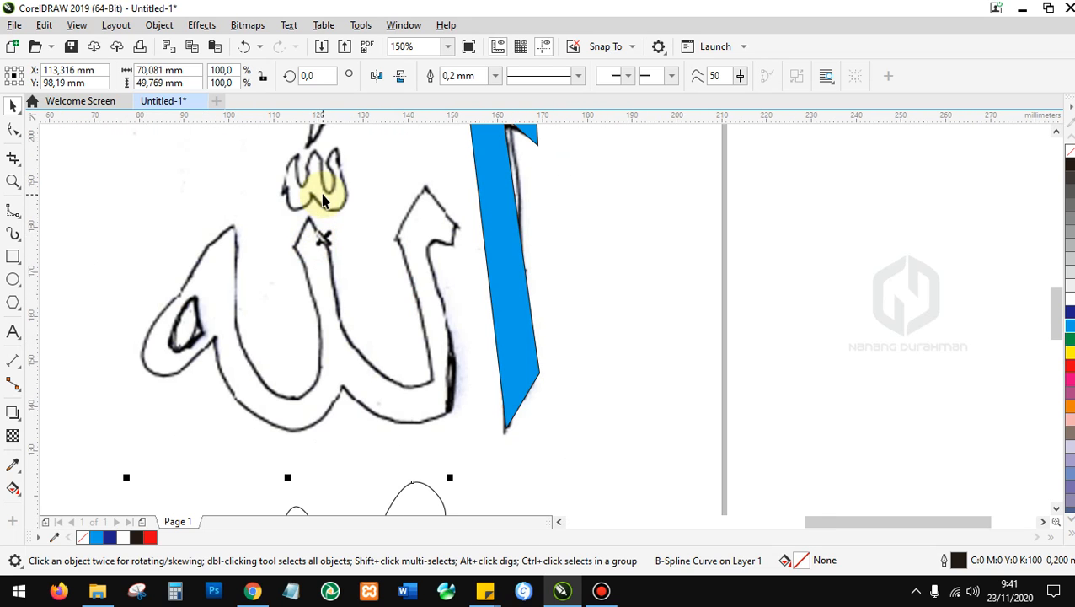
scroll(322, 200, down, 2)
scroll(300, 421, up, 2)
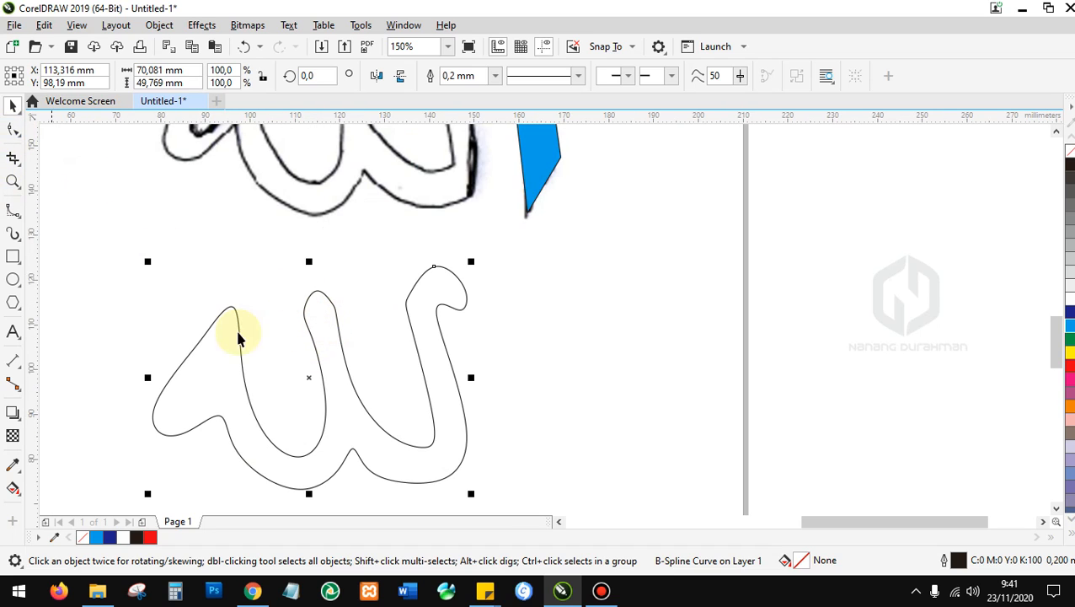
Clamp the control points at the middle stroke's top to form a sharp tip.
click(14, 130)
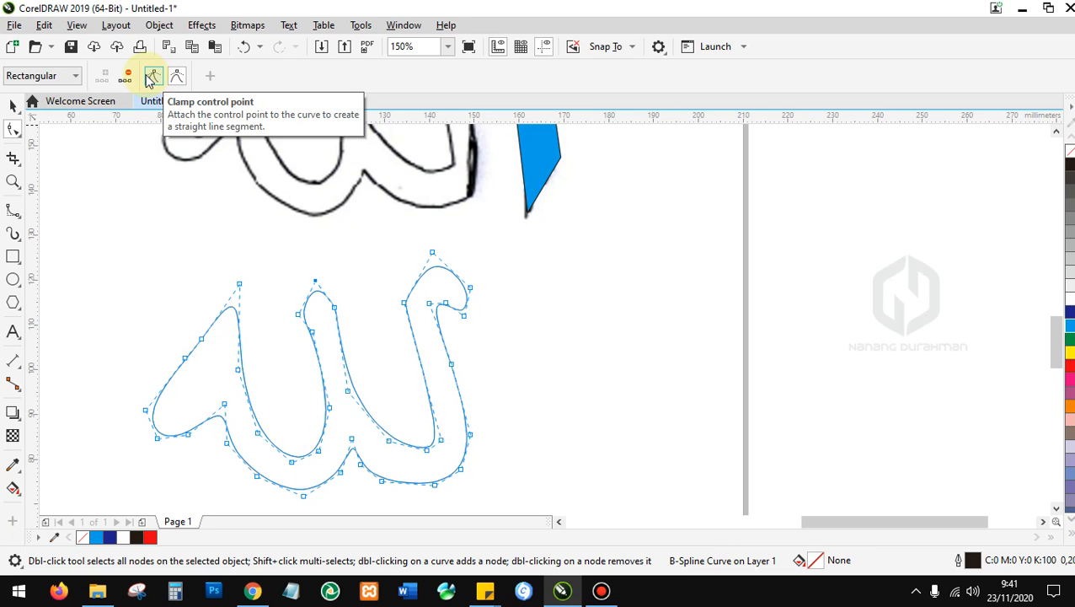
click(151, 78)
click(300, 315)
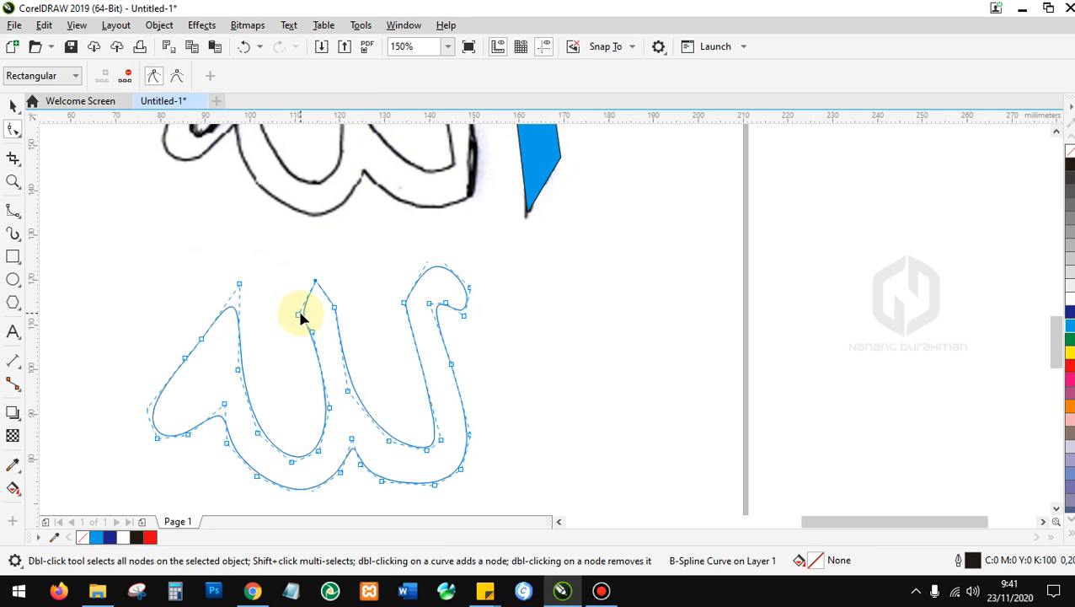
click(336, 311)
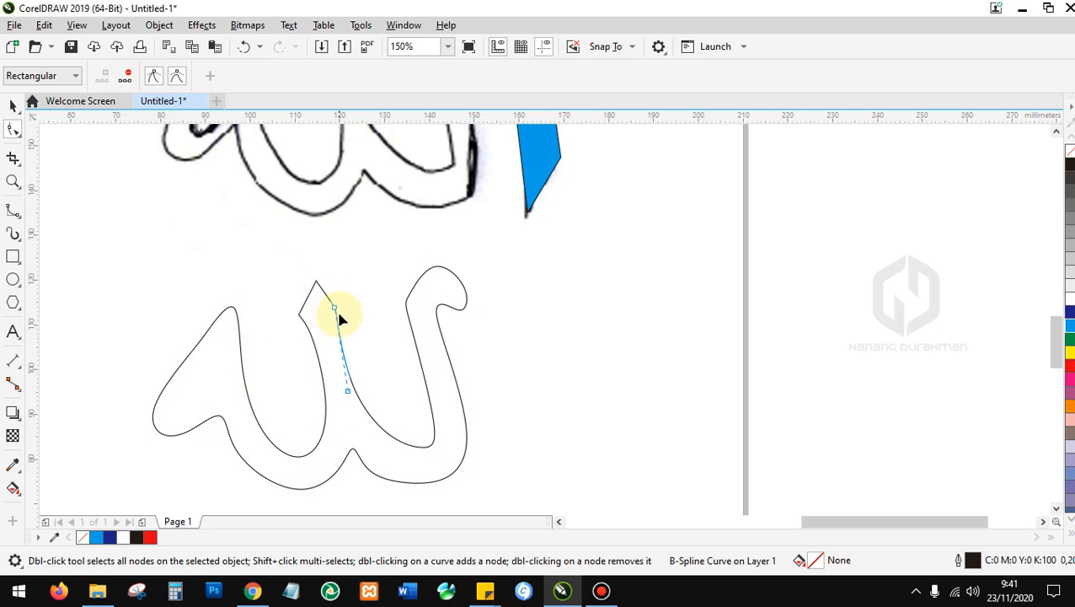
click(336, 310)
click(156, 77)
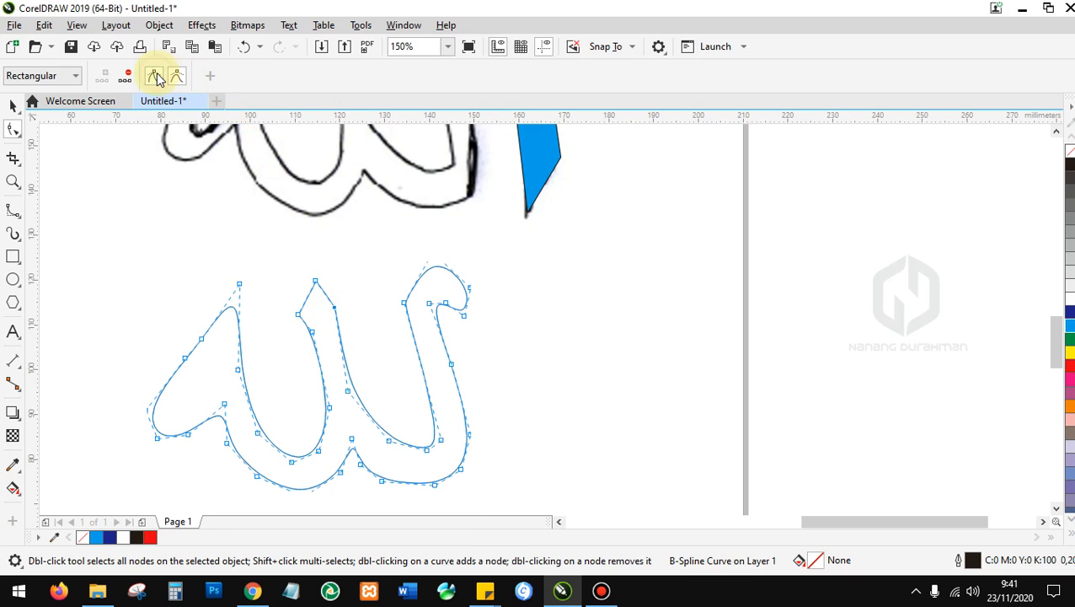
scroll(331, 348, down, 2)
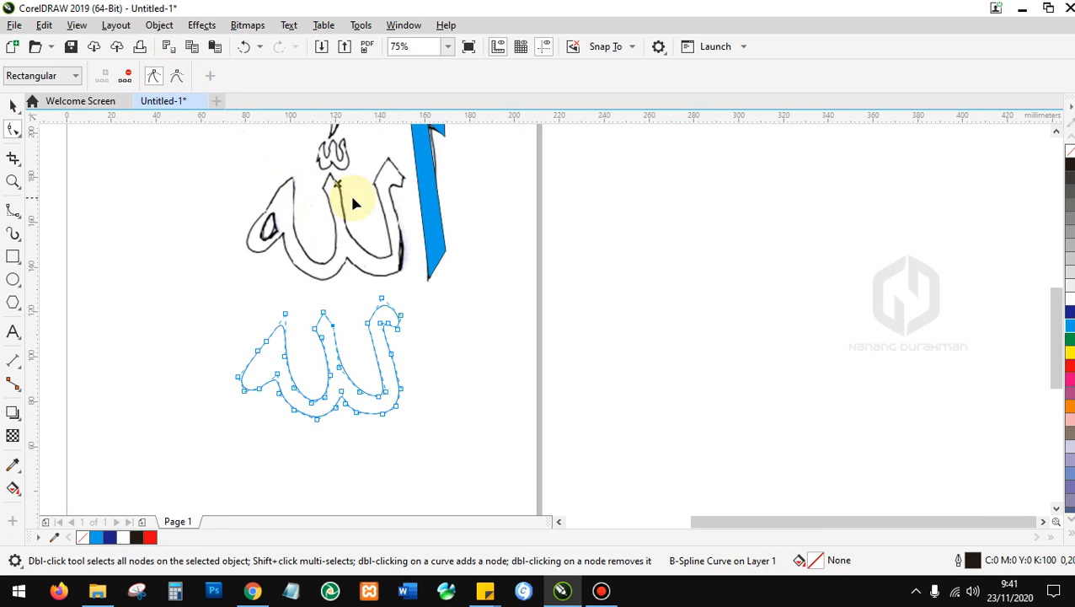
click(380, 297)
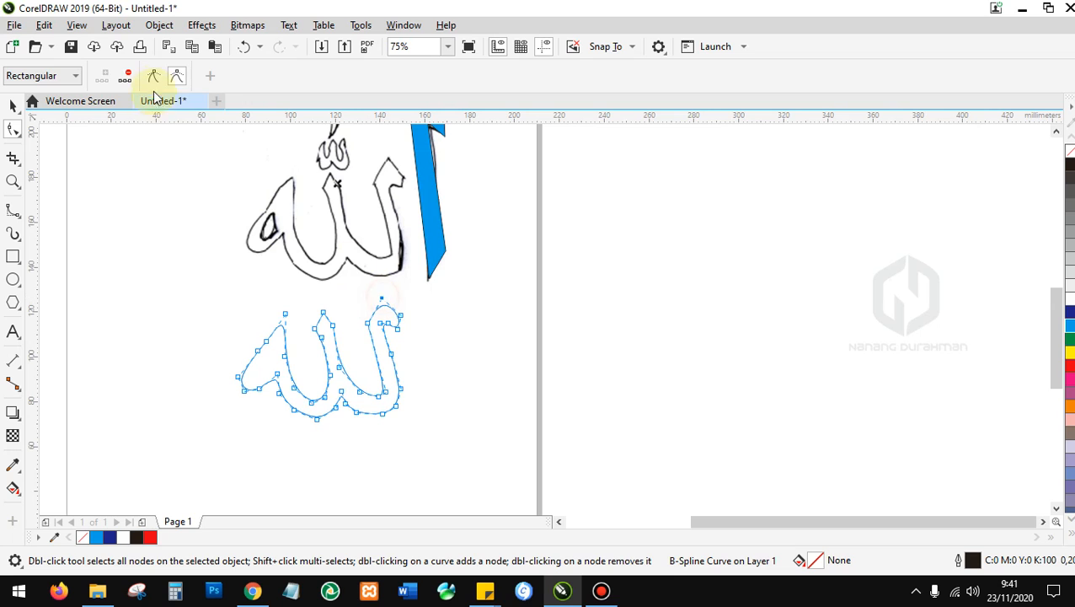
Clamp the small curve's node on the lower outline, then deselect the nodes.
scroll(405, 273, up, 3)
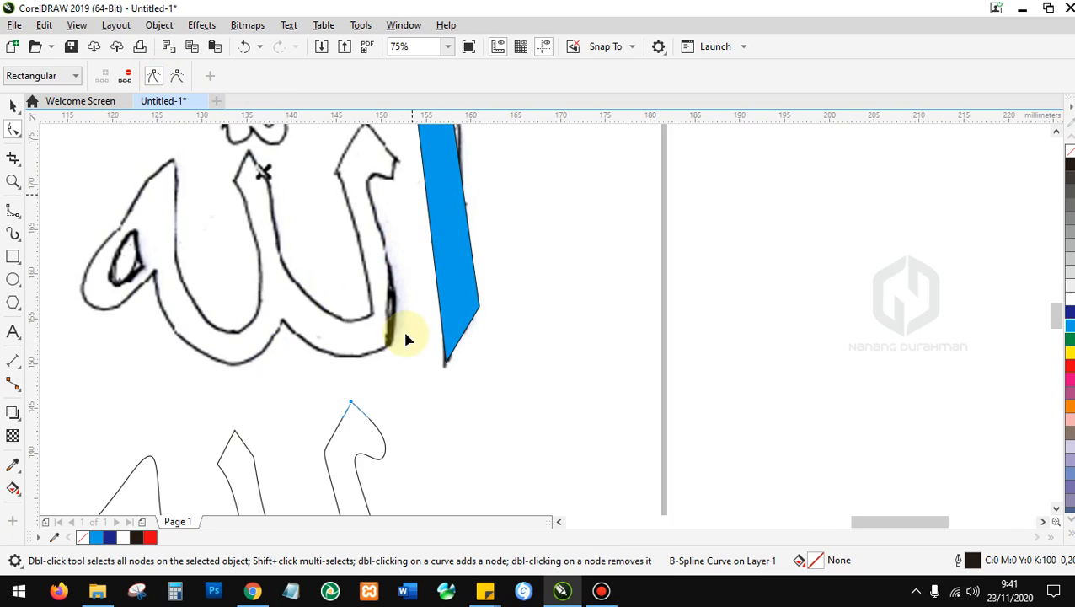
scroll(401, 450, down, 3)
scroll(379, 438, up, 2)
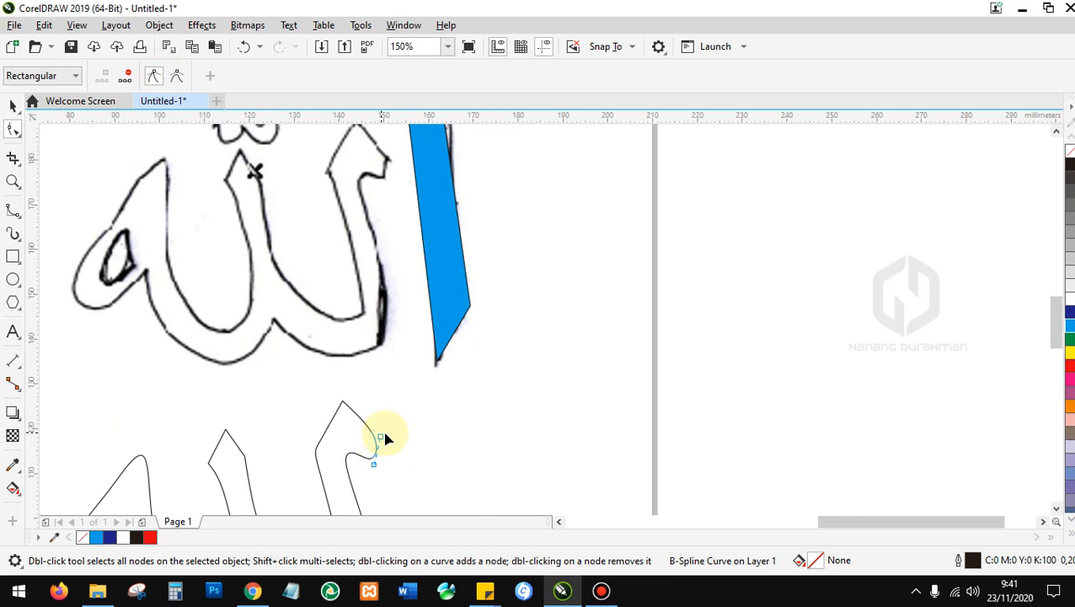
click(379, 439)
click(153, 76)
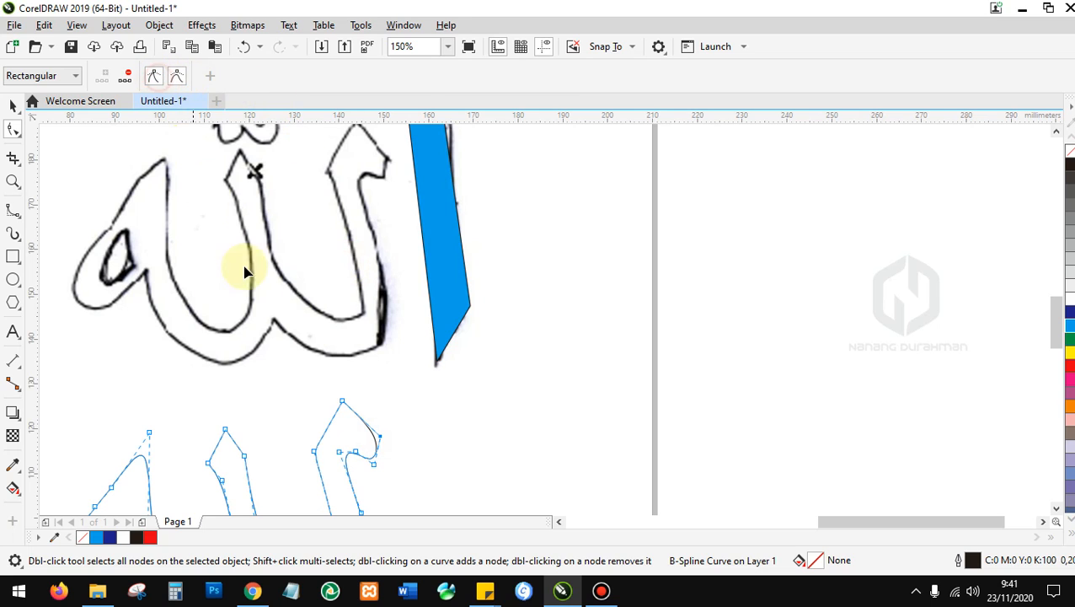
click(375, 464)
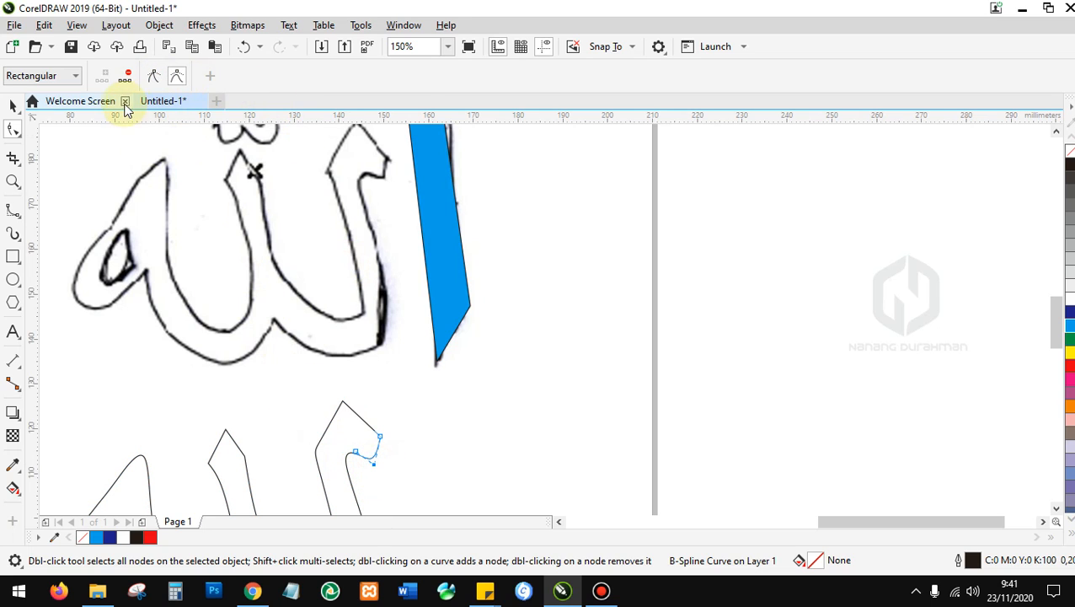
click(153, 76)
scroll(421, 244, down, 2)
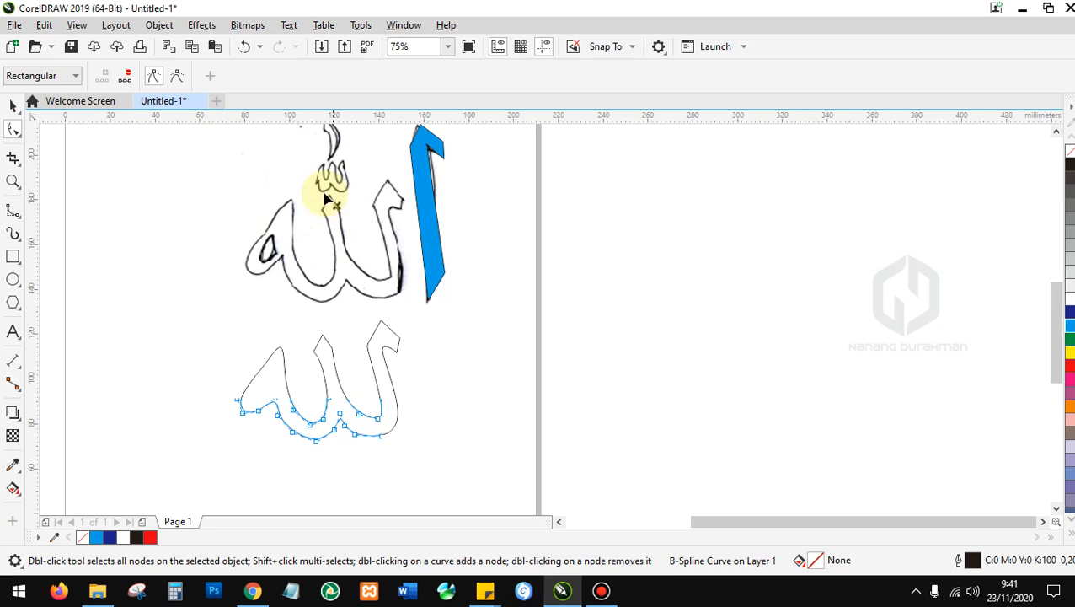
scroll(289, 376, up, 1)
click(271, 352)
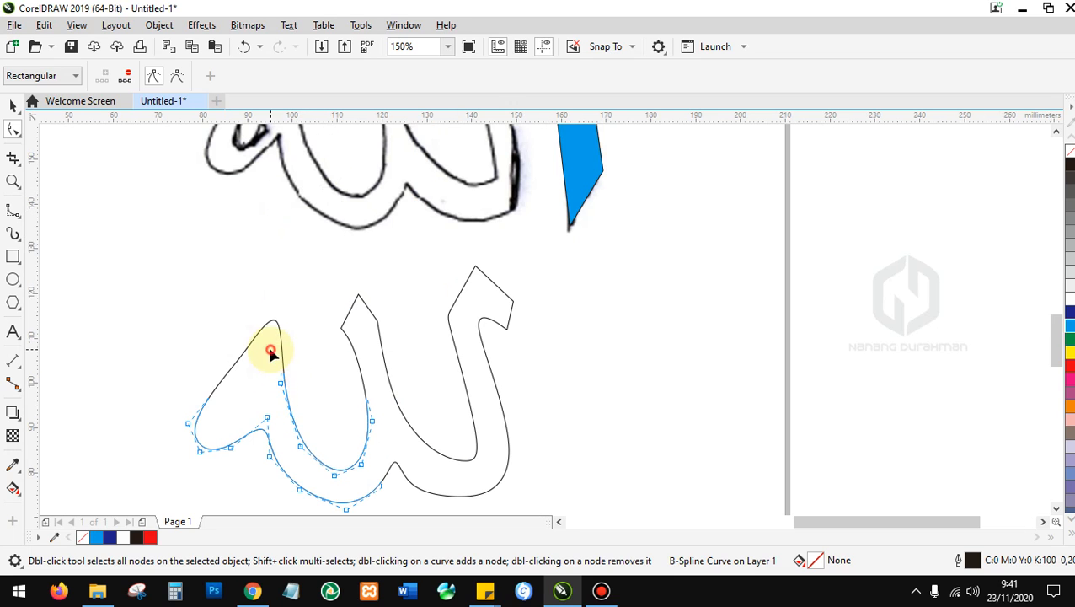
Drag the first stroke's tip node downward to reshape the lower curve.
scroll(283, 308, down, 3)
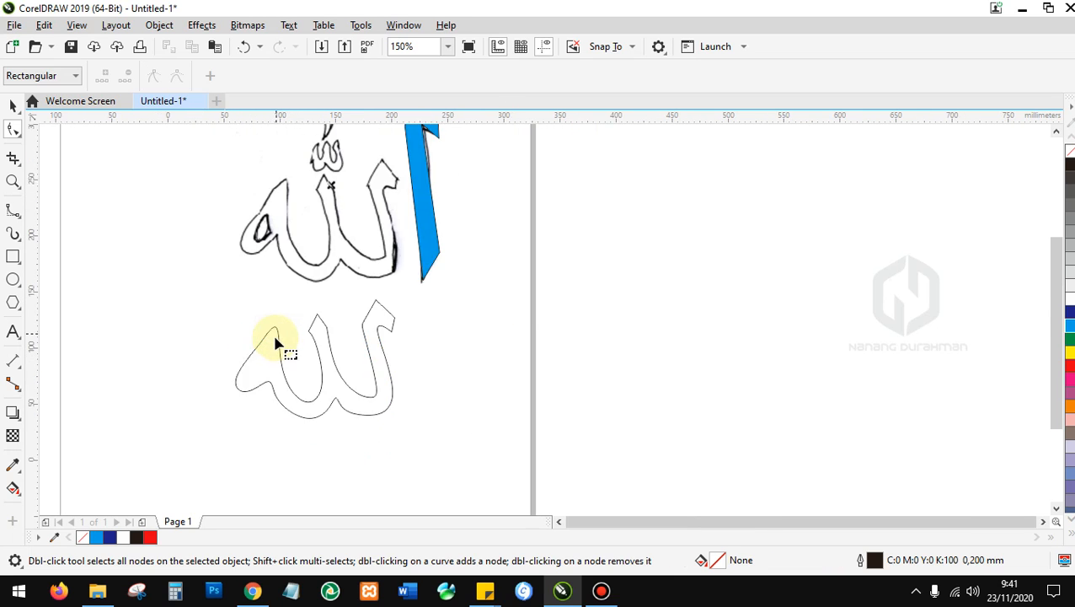
scroll(280, 283, up, 3)
scroll(271, 246, down, 2)
click(263, 425)
click(268, 411)
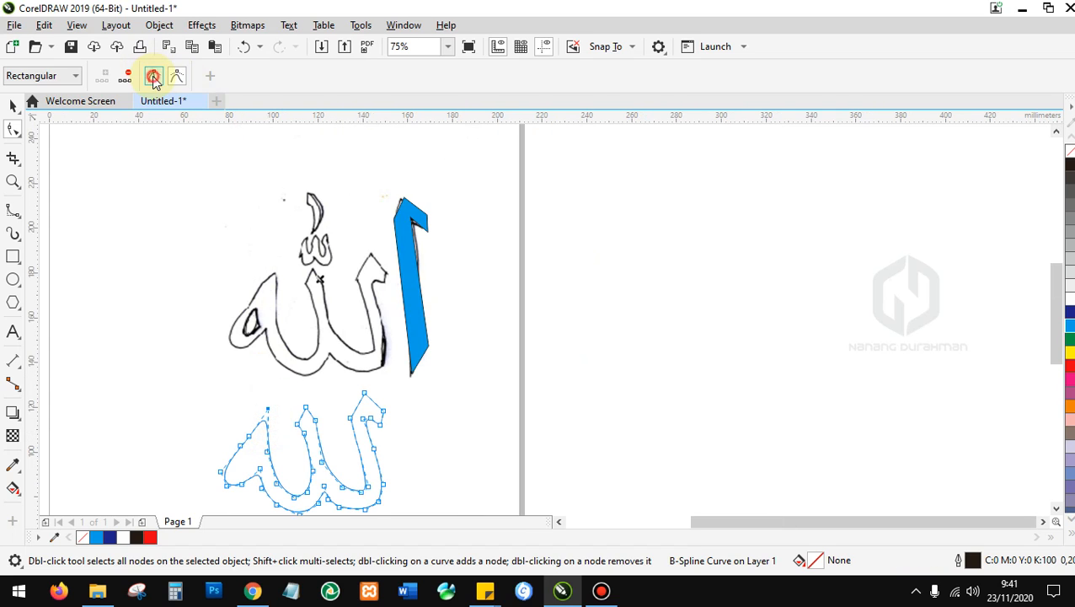
scroll(271, 424, up, 2)
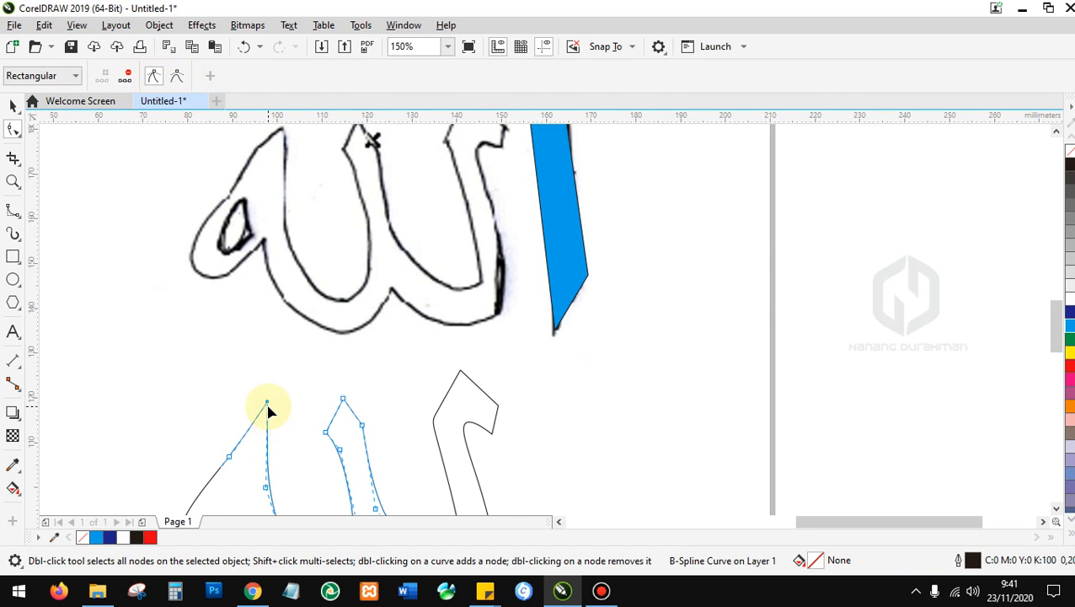
drag(265, 413, 254, 437)
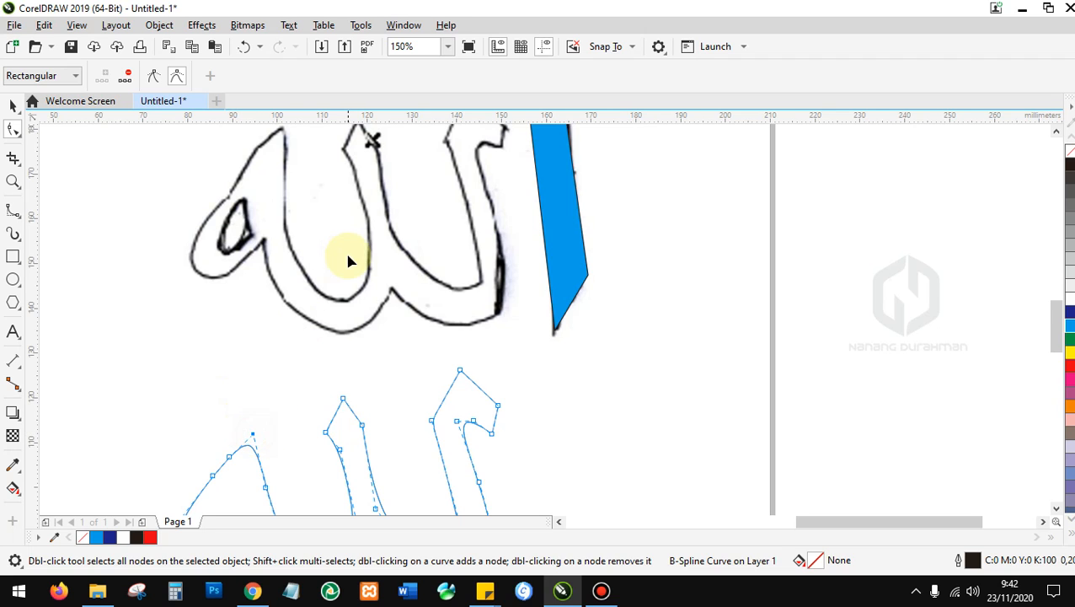
Make the lower outline pass through its control points, then deselect it.
scroll(350, 261, down, 2)
scroll(354, 436, up, 2)
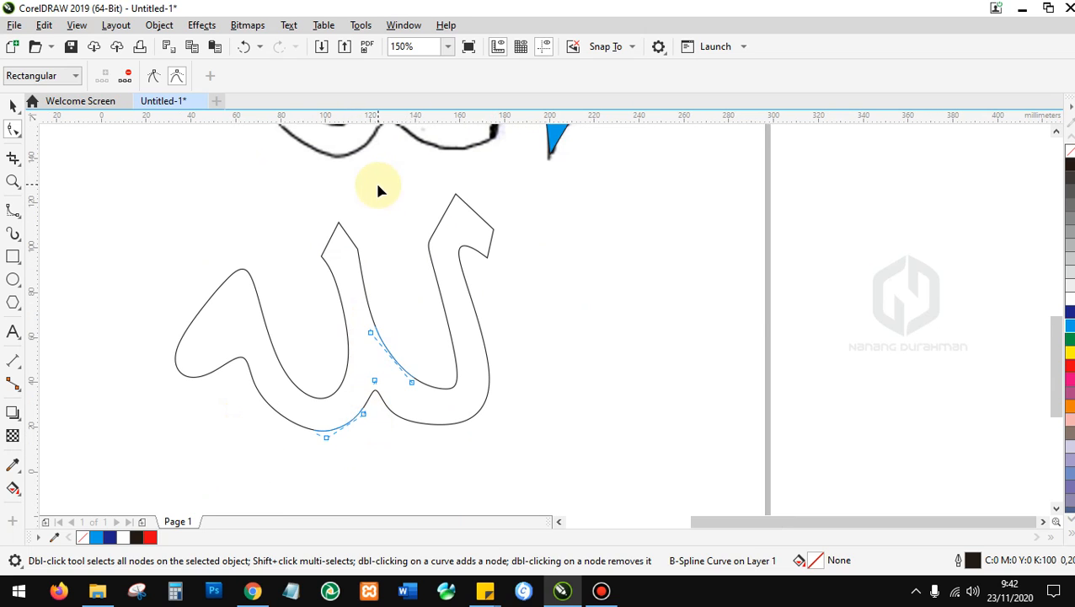
scroll(384, 168, down, 2)
scroll(383, 154, up, 2)
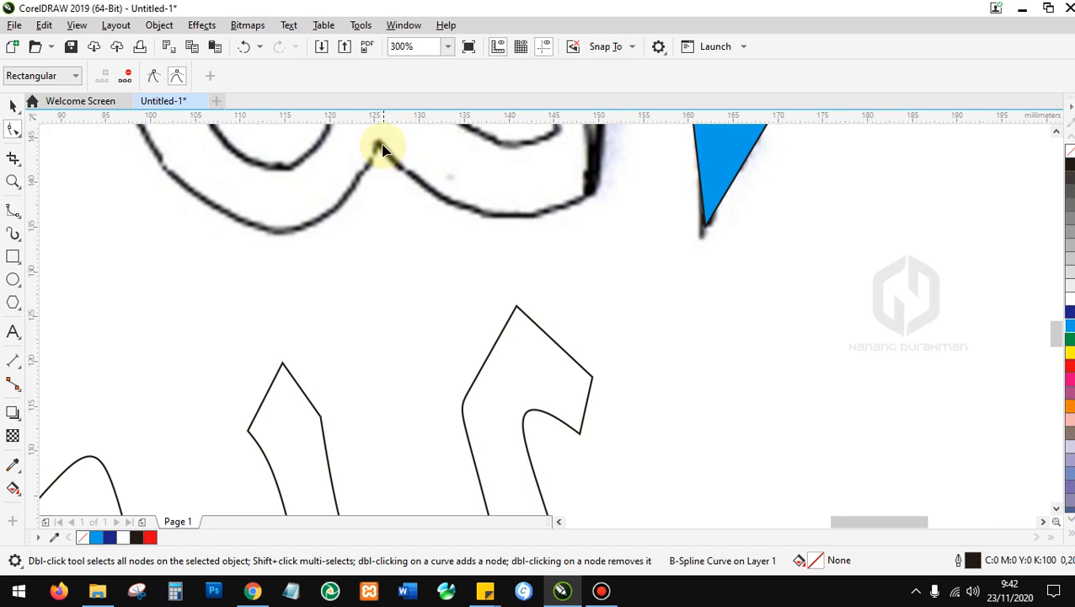
scroll(360, 292, down, 2)
scroll(367, 325, up, 1)
click(367, 261)
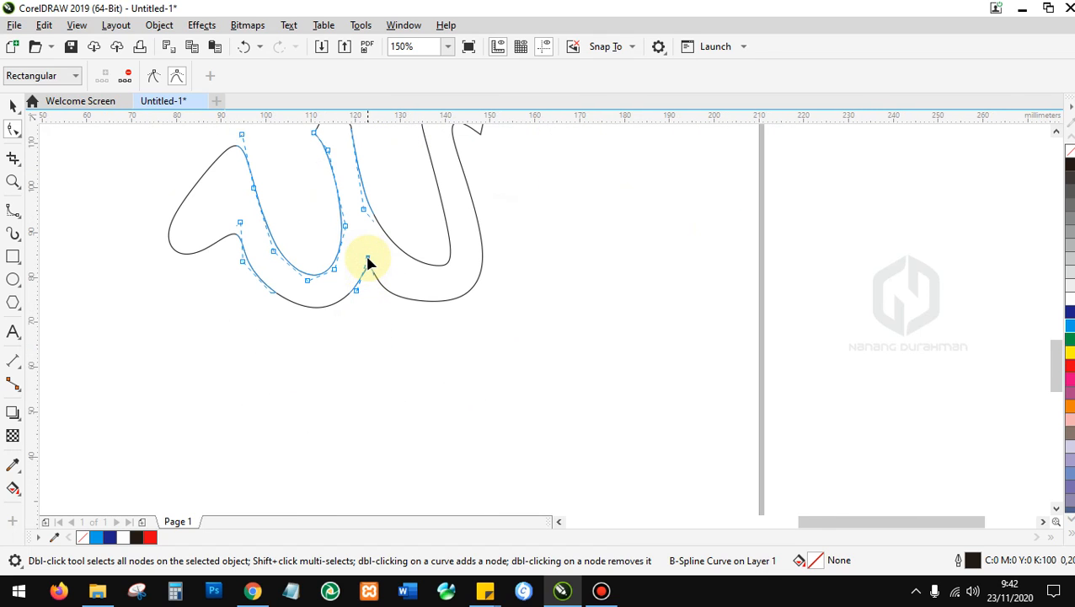
click(152, 77)
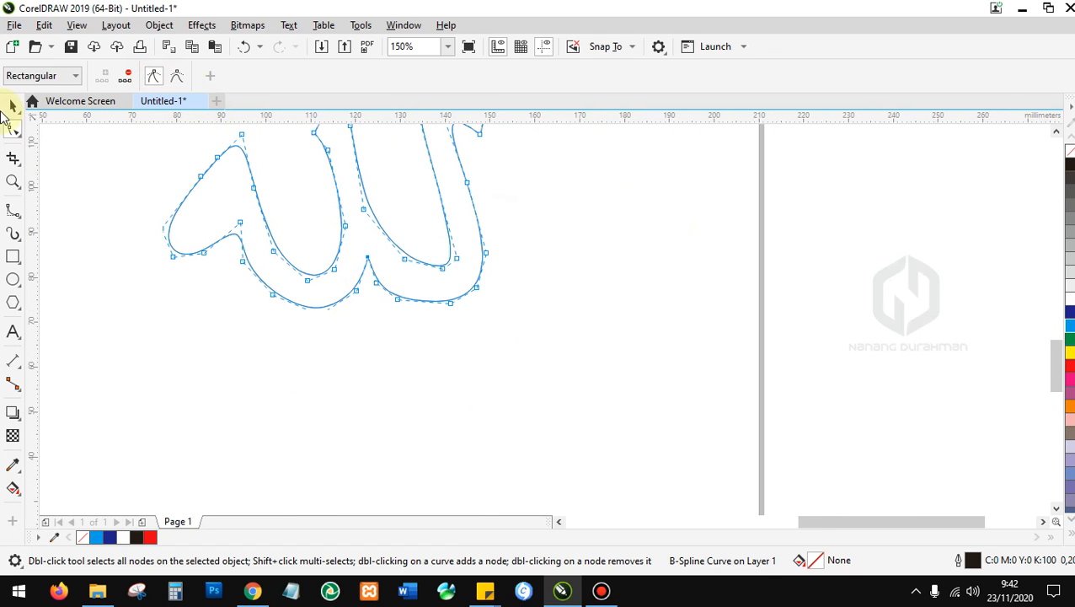
click(20, 108)
click(501, 441)
scroll(411, 499, down, 2)
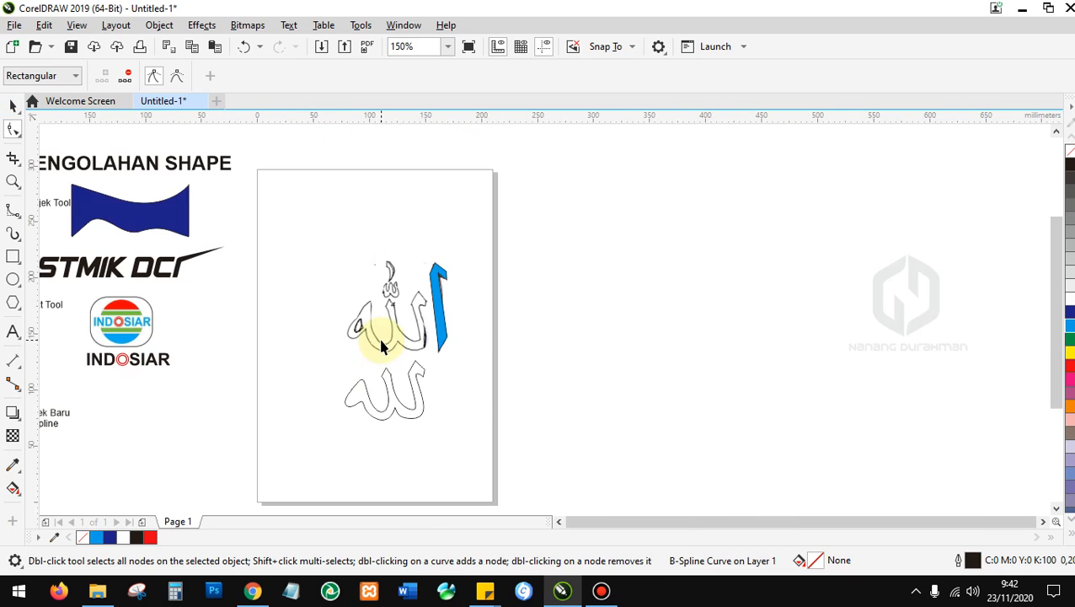
Place the B-spline outline over the sketch and pull its left-stroke nodes up to match.
scroll(406, 389, up, 1)
mouse_move(407, 429)
mouse_down()
mouse_move(401, 266)
mouse_move(402, 285)
mouse_move(420, 287)
mouse_move(421, 299)
mouse_up()
scroll(236, 223, up, 1)
click(12, 130)
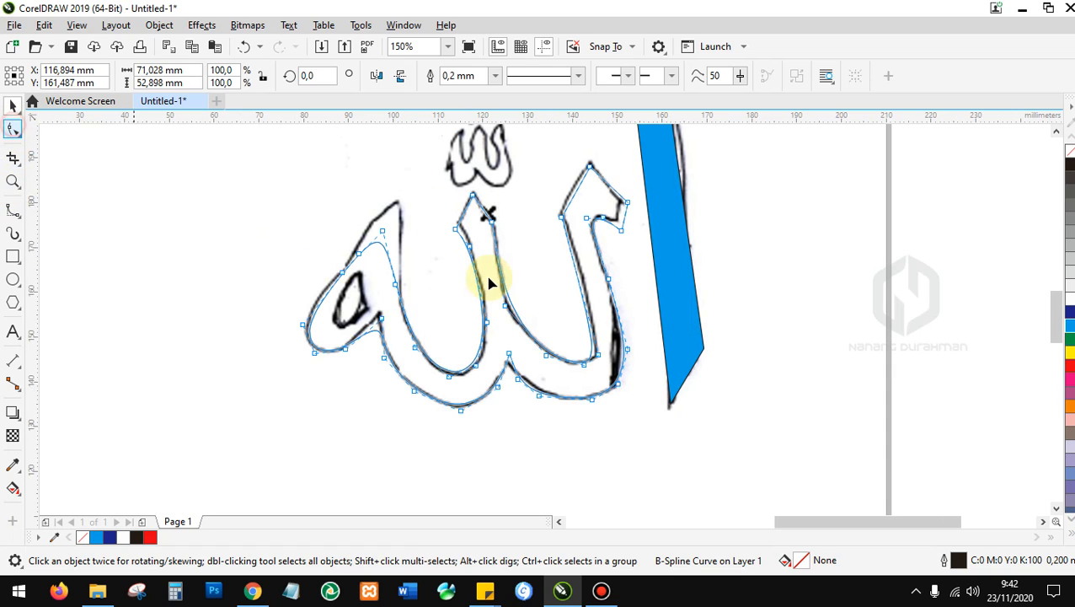
drag(390, 219, 404, 180)
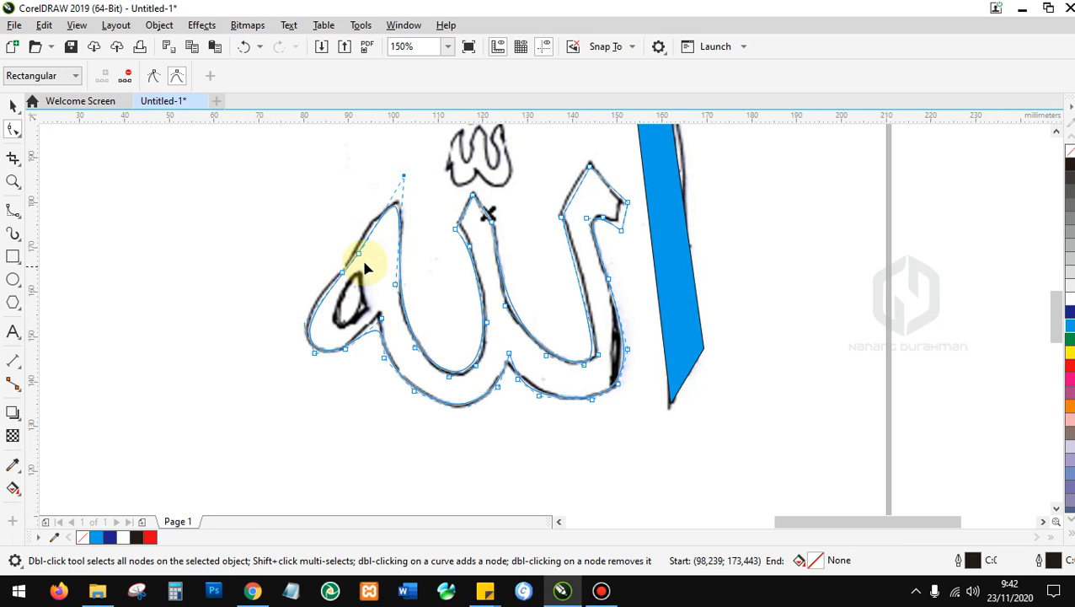
drag(360, 256, 356, 242)
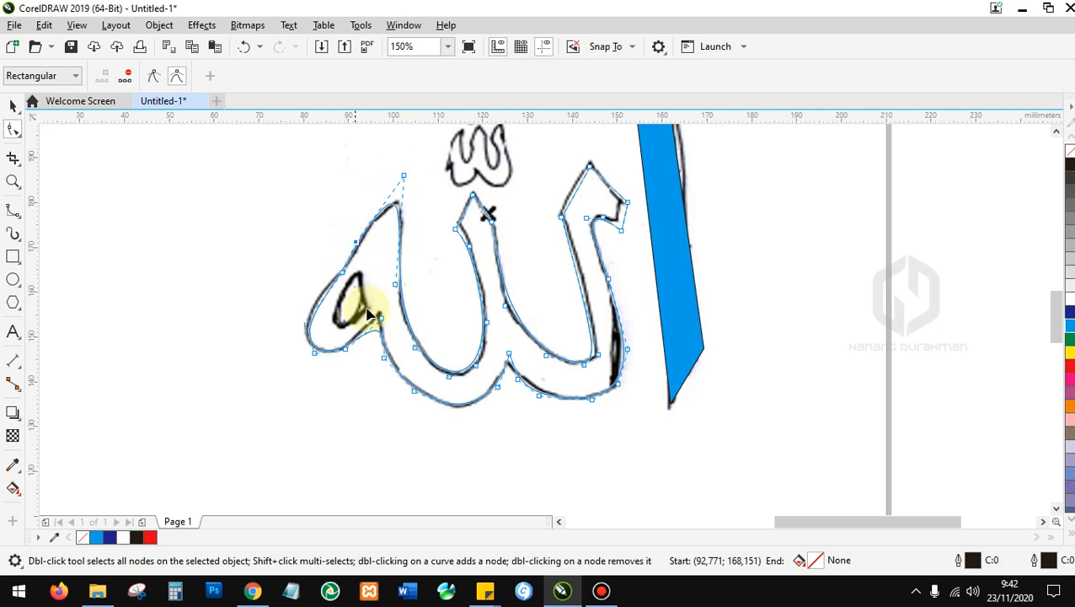
Draw a closed B-spline loop around the first letter's inner eye.
click(12, 221)
scroll(364, 289, up, 2)
click(355, 238)
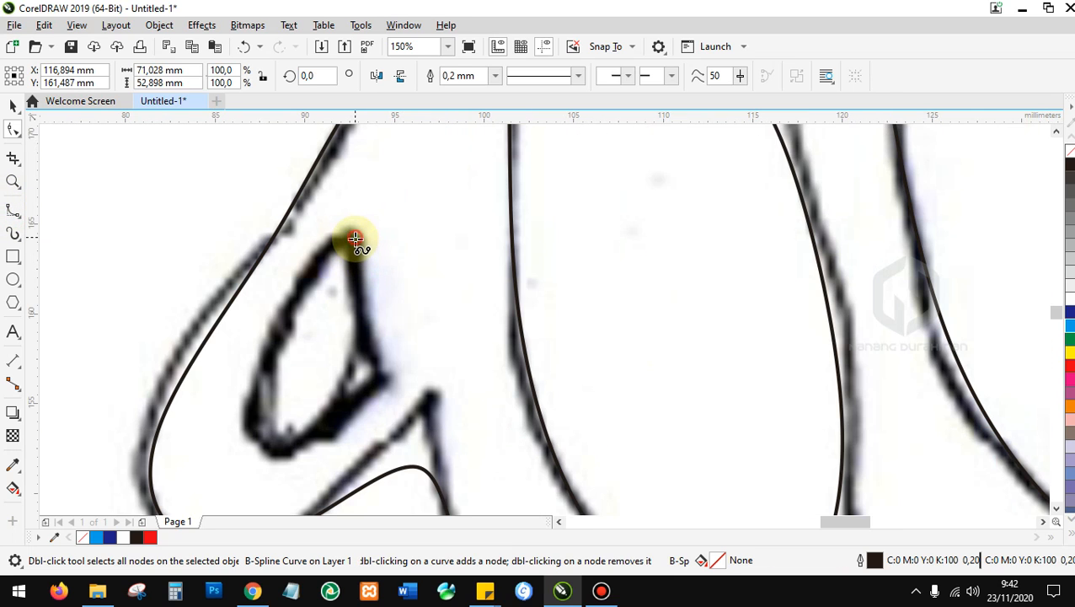
click(378, 369)
click(306, 442)
click(259, 417)
click(298, 325)
click(330, 240)
double_click(357, 242)
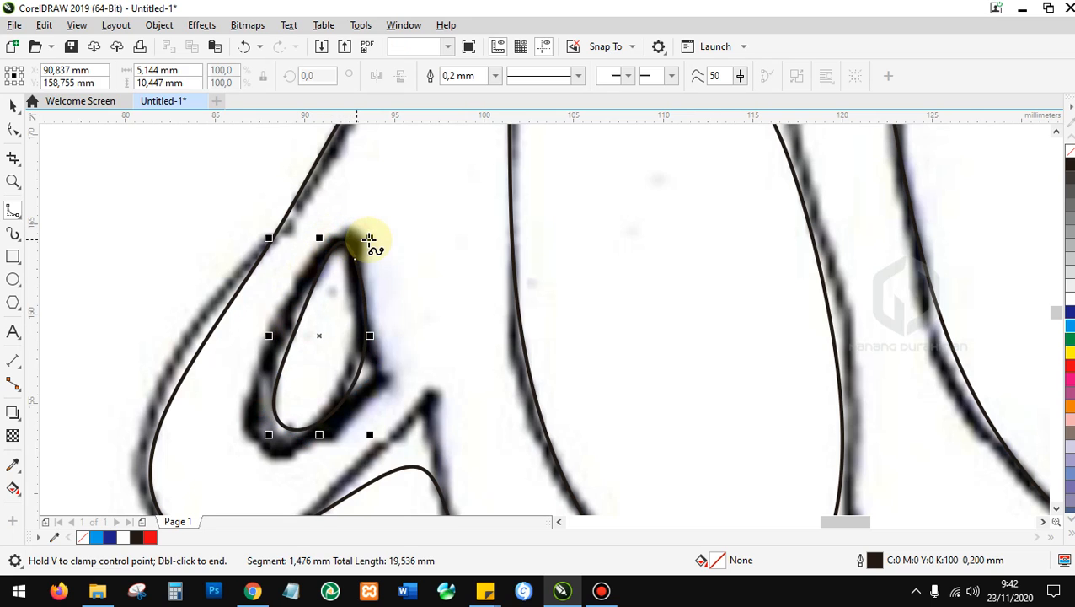
Clamp the loop's top-right point and drag its bottom, top and left nodes to fit the sketch.
click(12, 104)
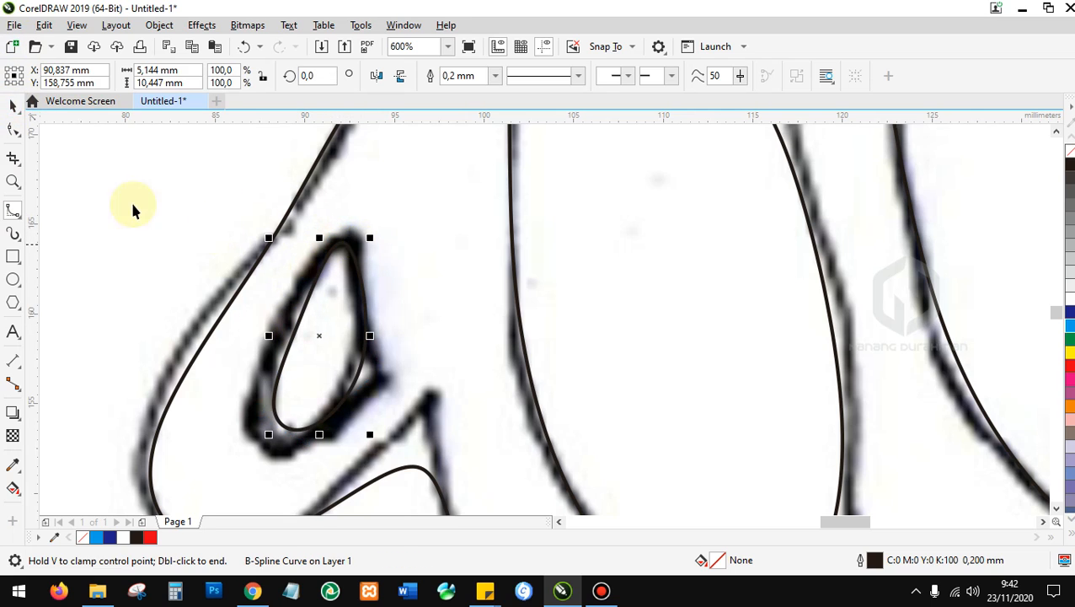
click(12, 128)
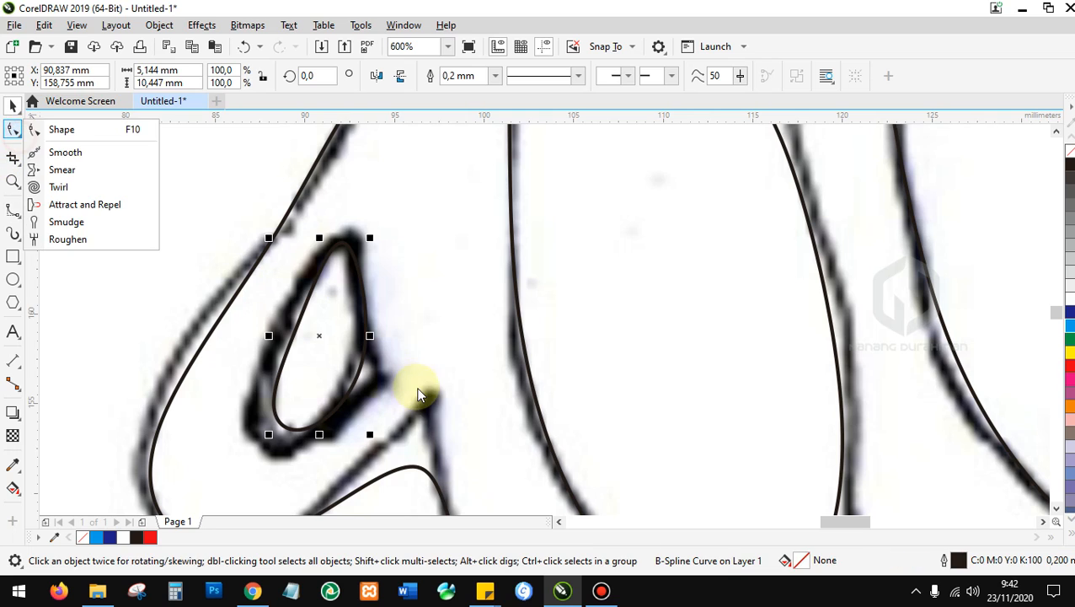
click(62, 129)
click(379, 368)
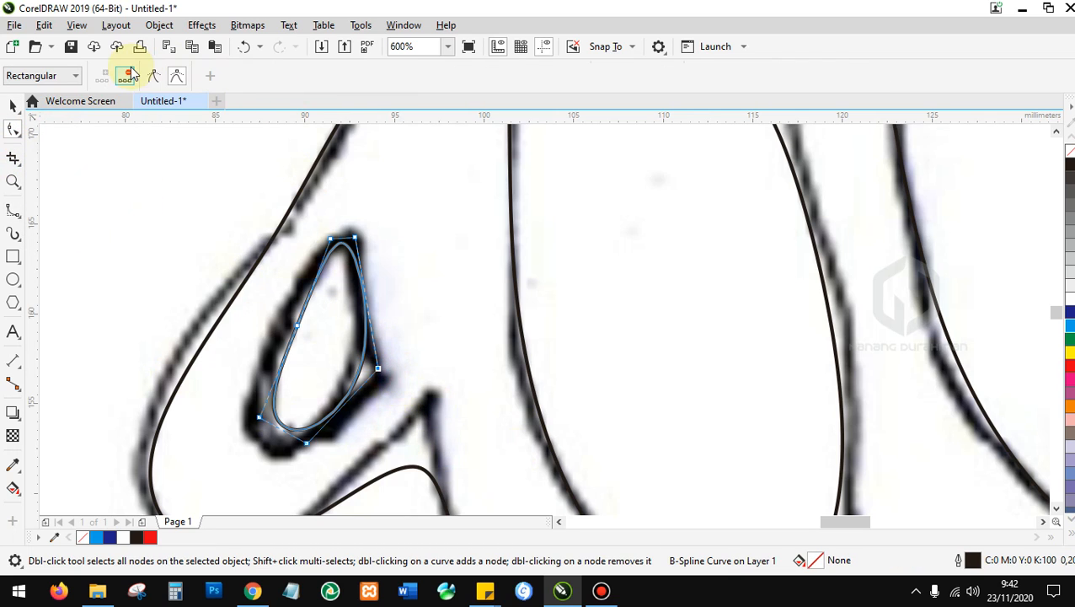
click(154, 77)
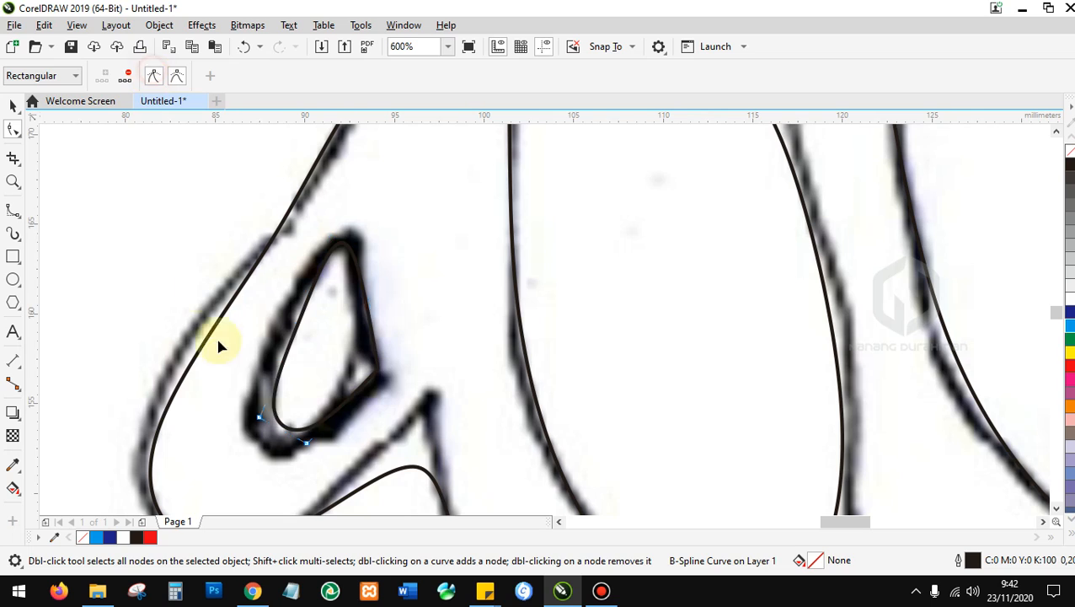
drag(305, 444, 242, 415)
drag(355, 241, 363, 249)
drag(299, 326, 292, 331)
Move the sketch bitmap off the page to the right.
click(11, 106)
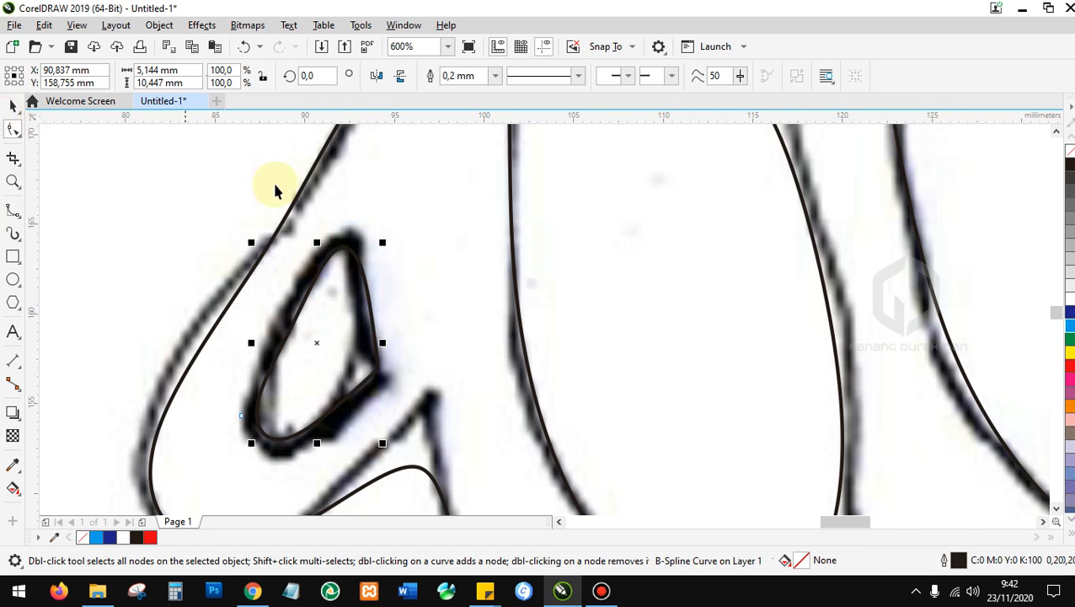
scroll(308, 215, down, 2)
scroll(504, 428, down, 1)
click(519, 399)
click(463, 380)
click(484, 385)
drag(484, 388, 818, 339)
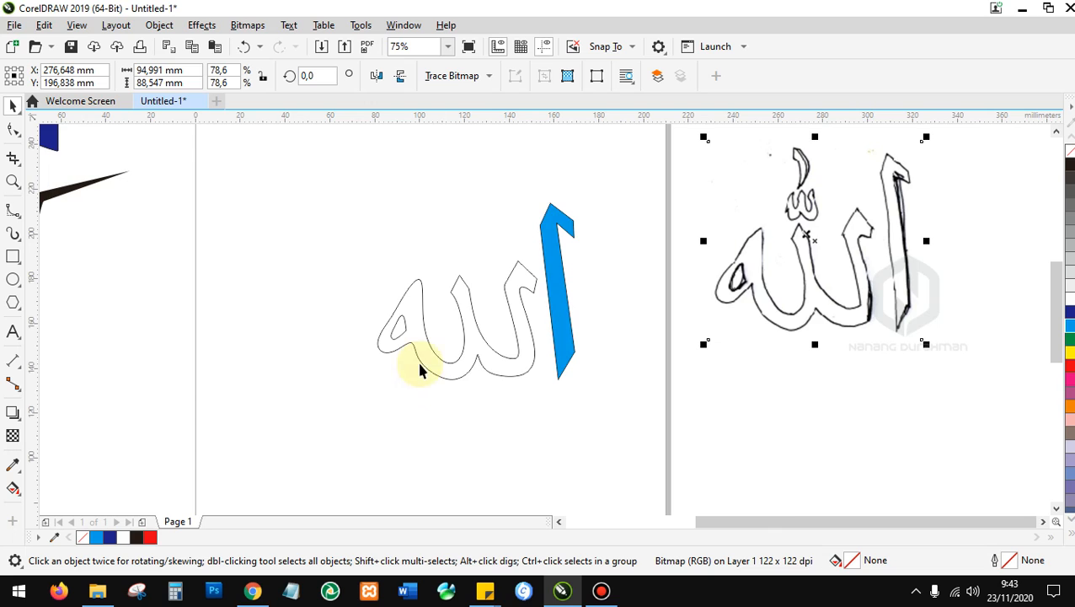
Fill the B-spline lettering black and the inner loop dark blue.
scroll(365, 272, up, 3)
scroll(357, 278, down, 2)
click(354, 272)
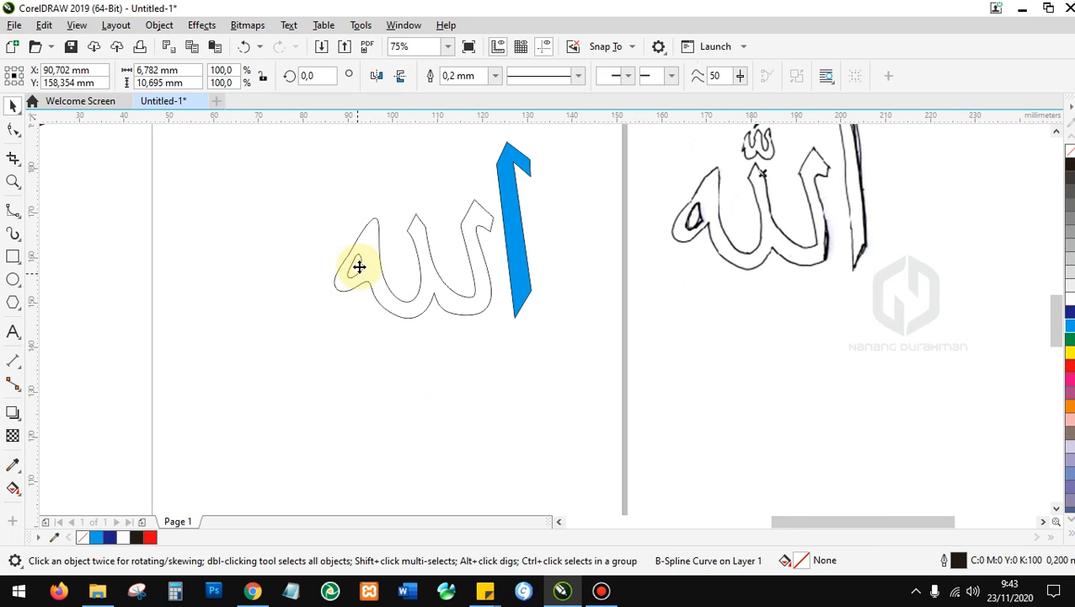
scroll(357, 263, up, 3)
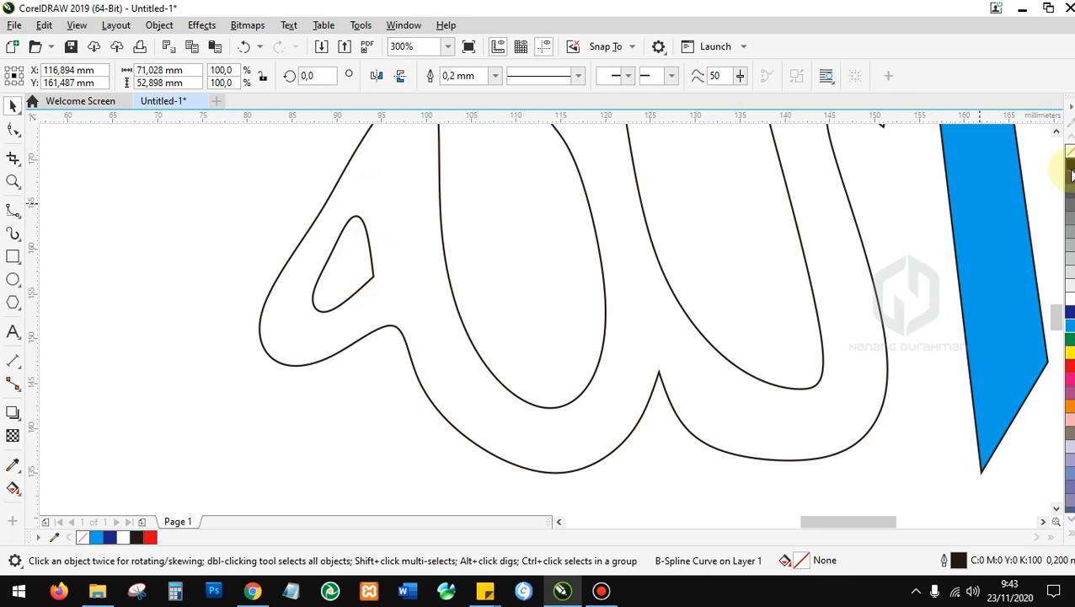
click(1070, 163)
drag(173, 173, 442, 420)
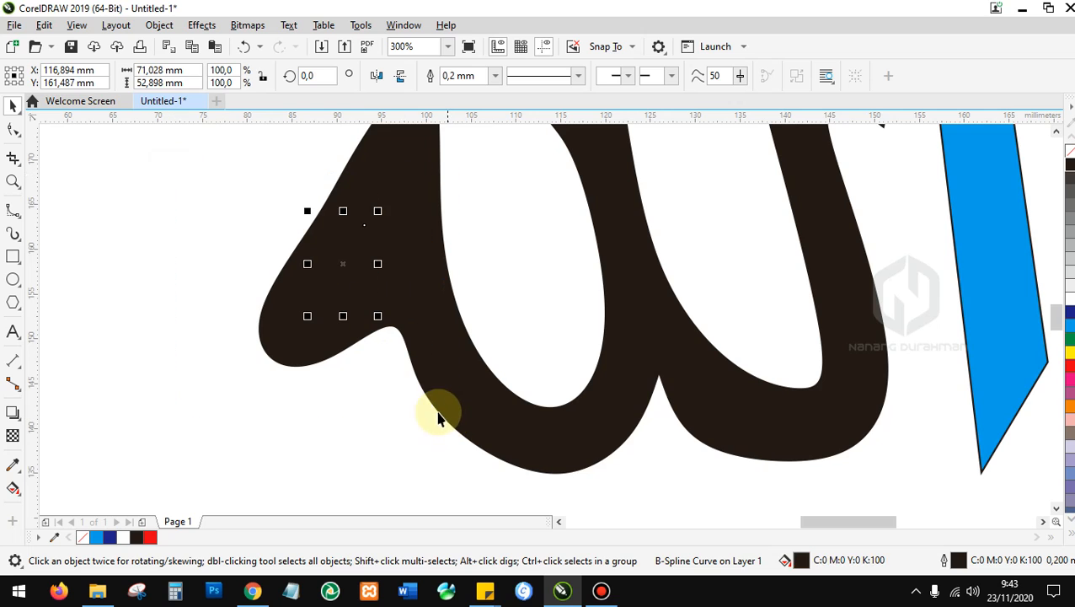
click(1067, 319)
scroll(670, 329, down, 2)
scroll(396, 312, down, 2)
Trim the inner loop out of the lettering and move the blue loop aside.
mouse_move(248, 193)
mouse_down()
mouse_move(544, 396)
mouse_move(460, 370)
mouse_up()
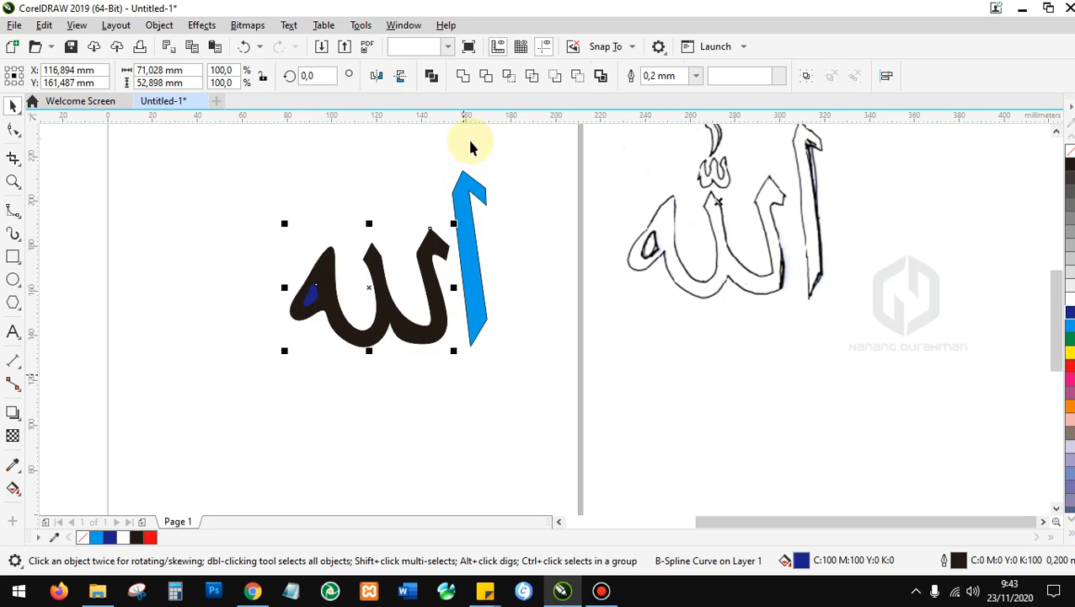
click(486, 77)
click(343, 190)
drag(316, 308, 198, 281)
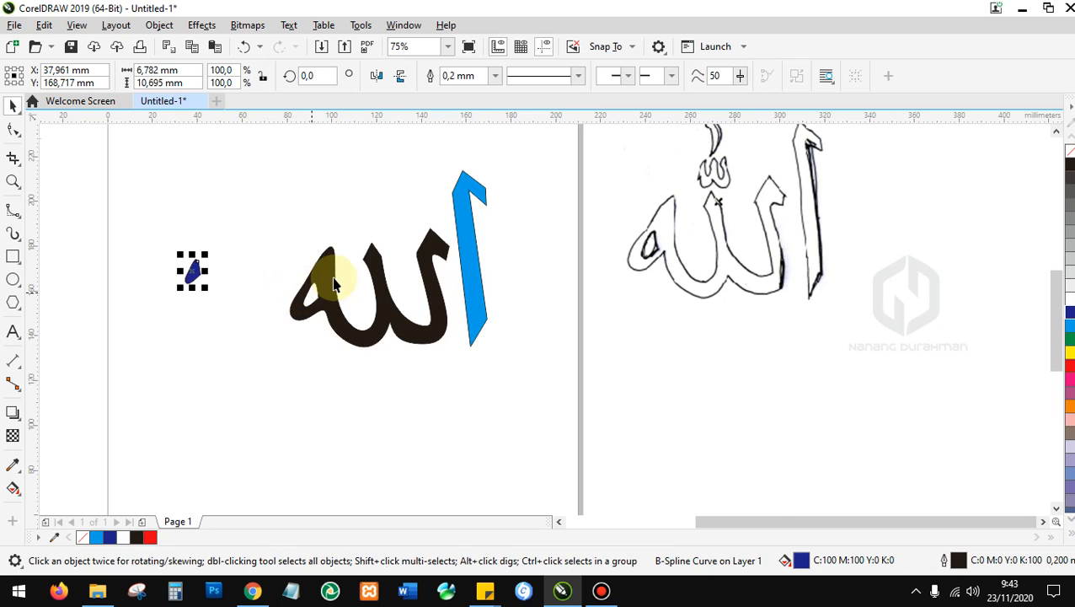
Move the sketch bitmap back beneath the traced letters.
scroll(379, 336, up, 3)
scroll(277, 399, down, 3)
drag(386, 332, 411, 368)
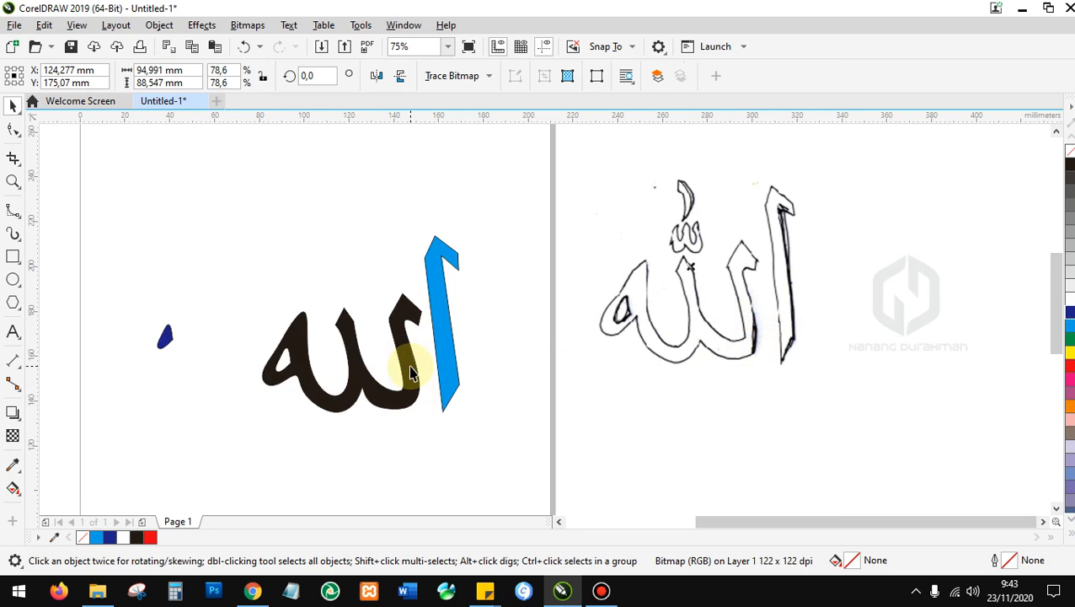
scroll(352, 278, up, 4)
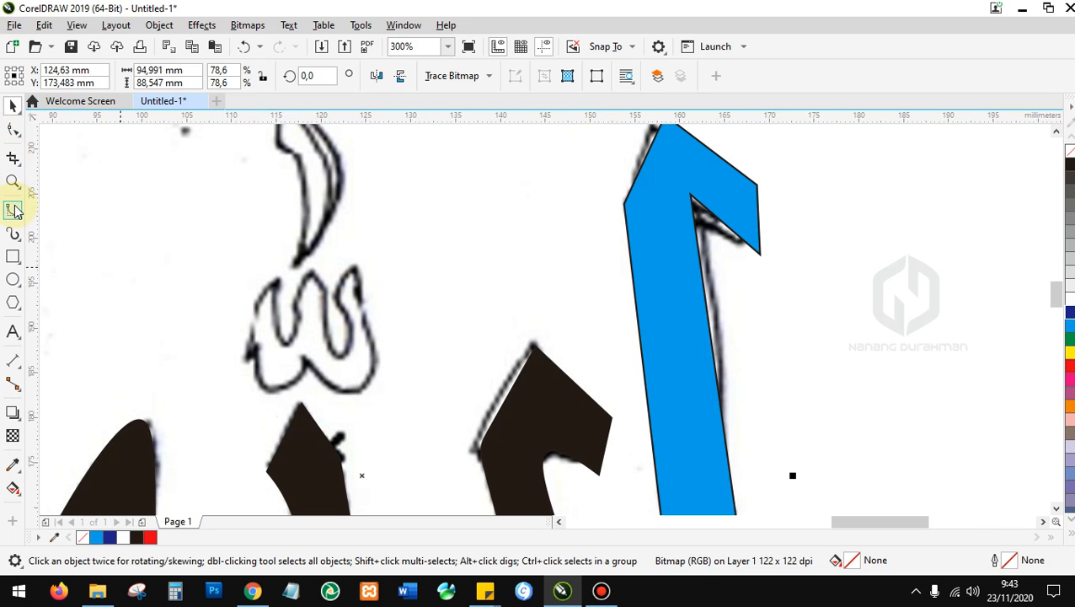
Begin a B-spline along the looped mark's right edge, bottom and left side.
click(15, 212)
click(355, 264)
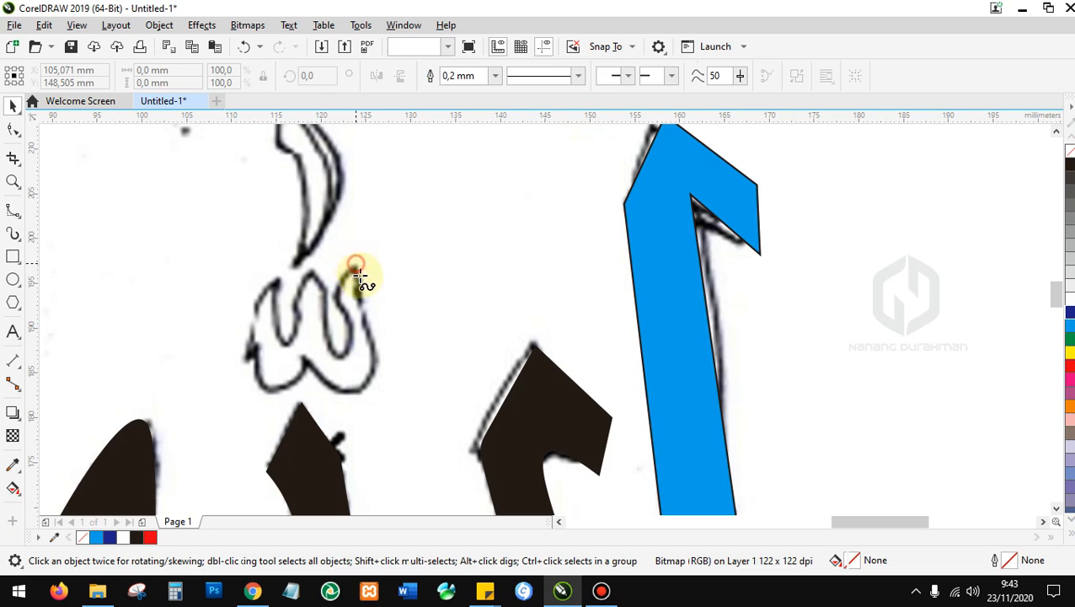
click(360, 307)
click(379, 371)
click(358, 395)
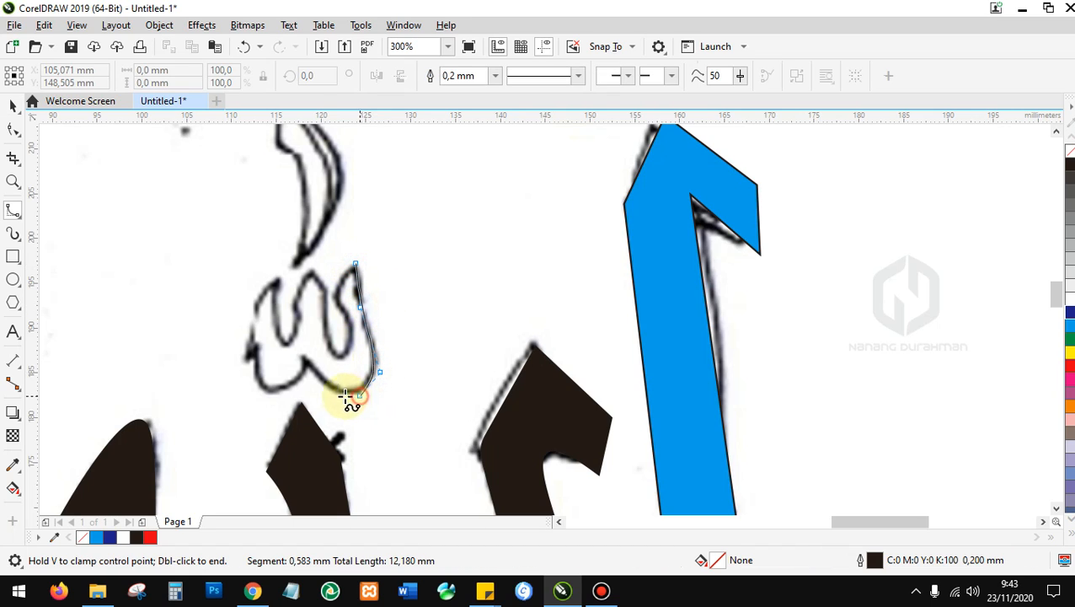
click(298, 380)
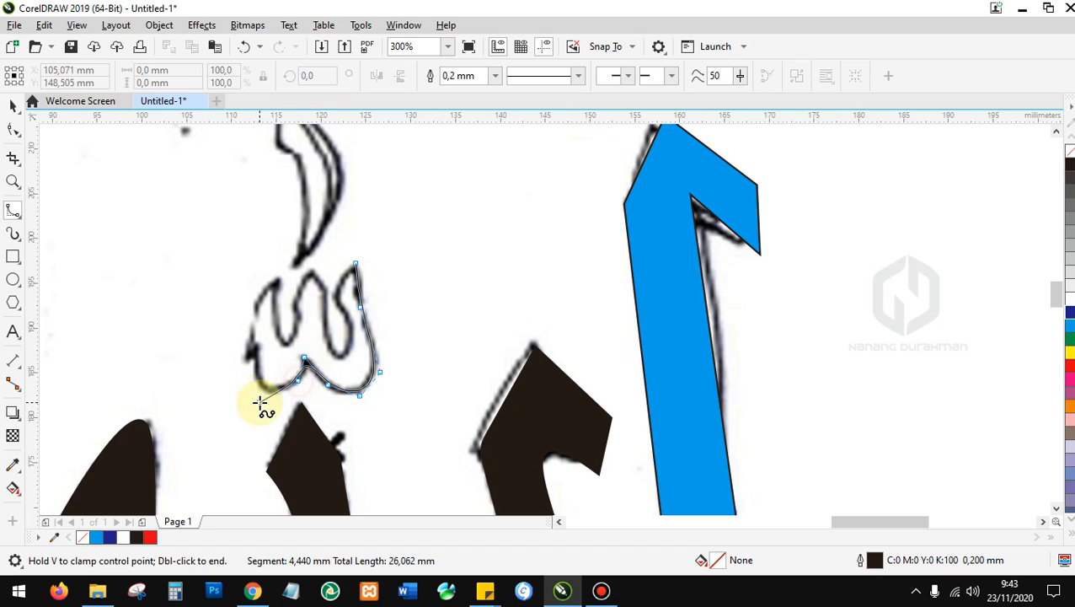
click(252, 348)
click(279, 278)
click(274, 327)
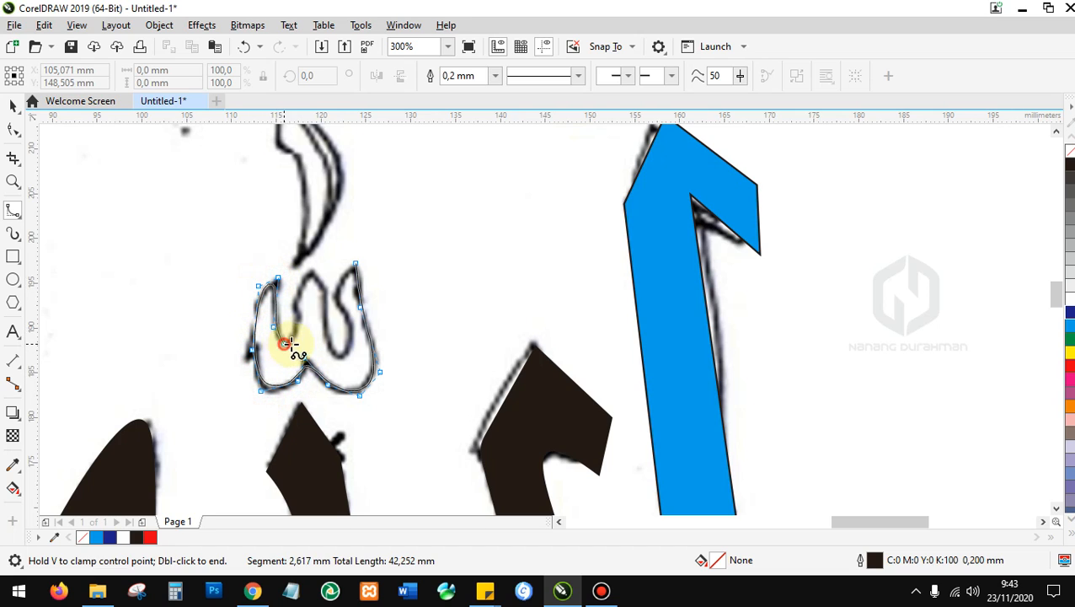
Trace around the looped mark's right curl and close the outline at its start.
click(304, 312)
click(287, 300)
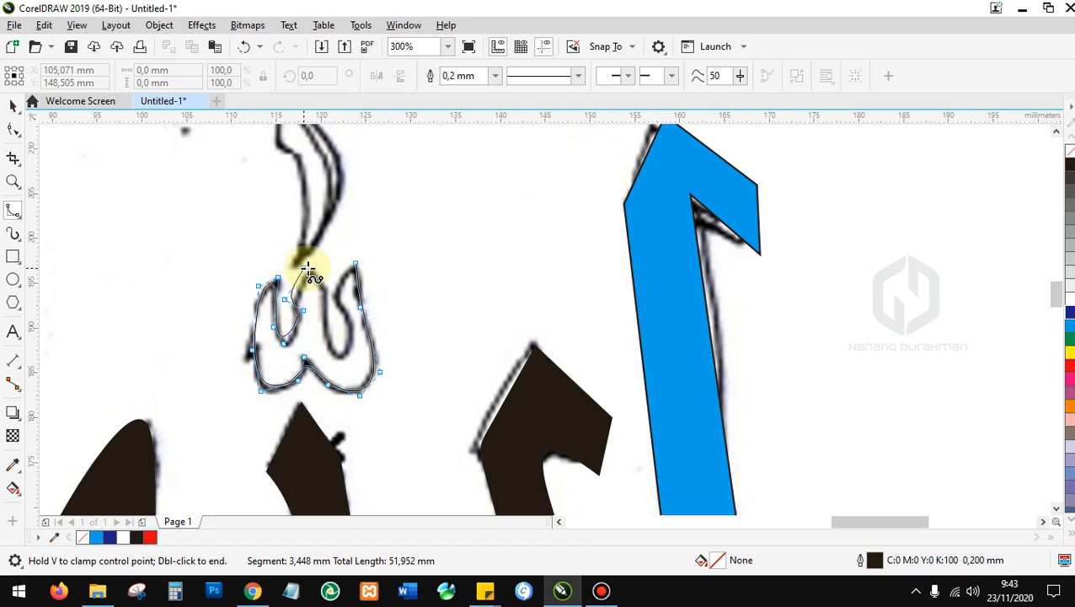
click(309, 270)
click(331, 291)
click(313, 329)
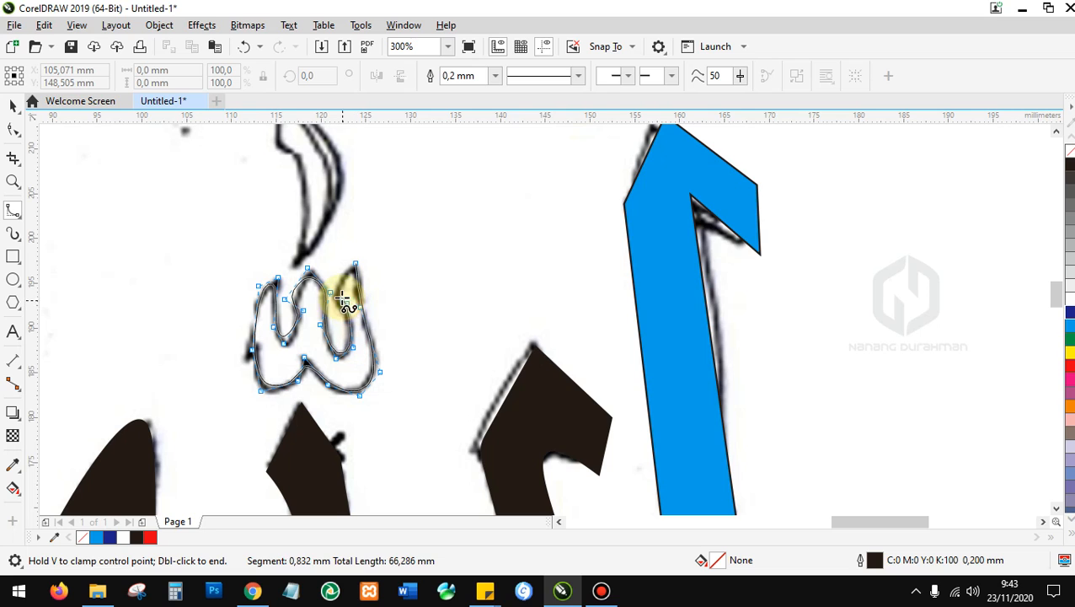
click(356, 263)
scroll(310, 356, down, 2)
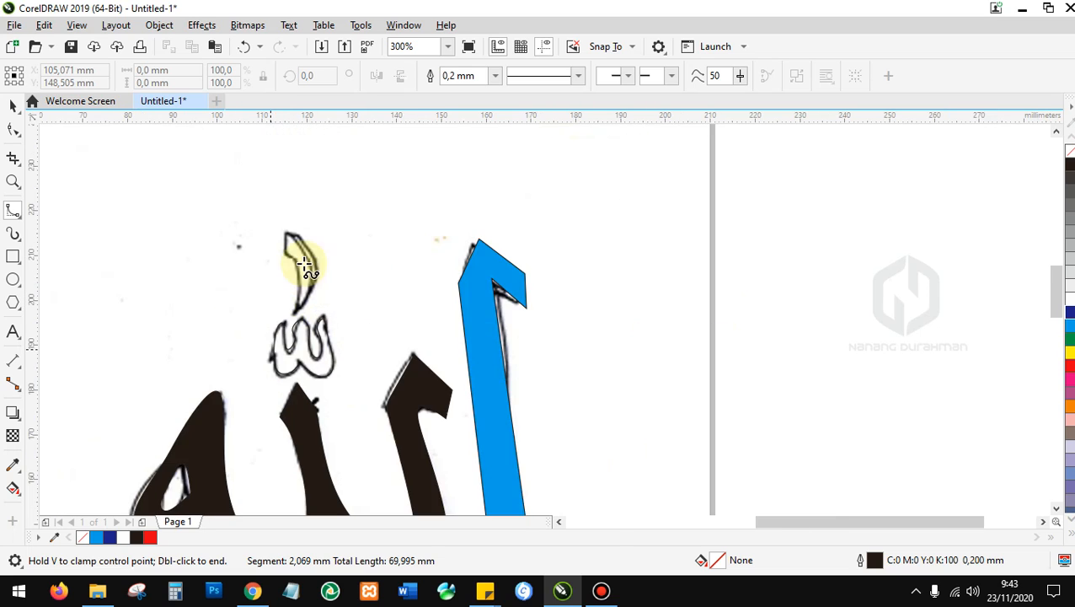
scroll(291, 265, up, 2)
Trace the crescent stroke as a closed B-spline down to its lower tip and back.
click(335, 311)
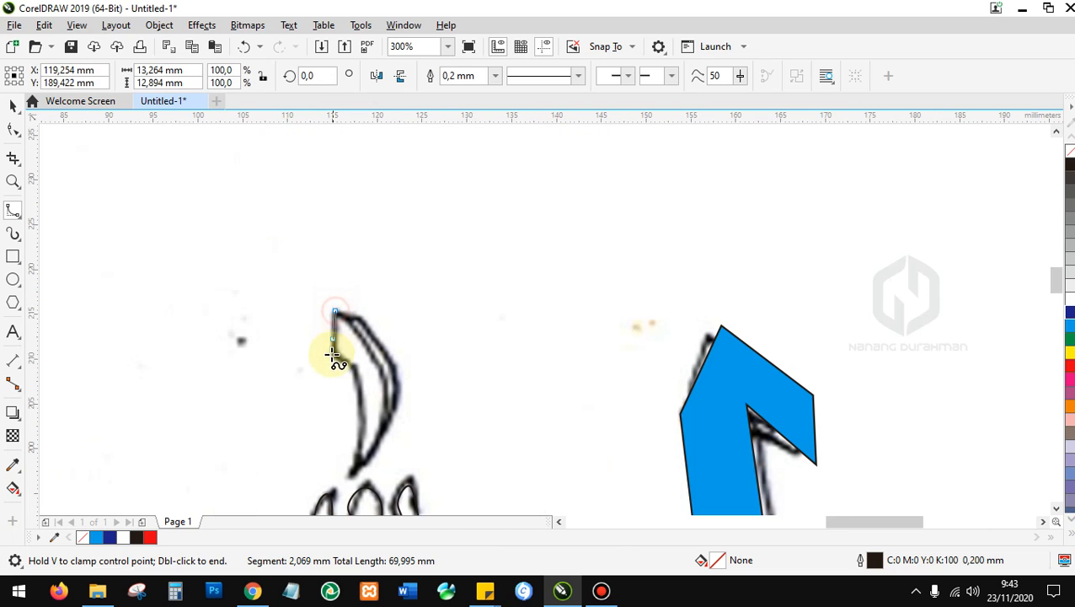
click(331, 354)
click(357, 368)
click(361, 432)
click(349, 475)
click(392, 413)
click(382, 349)
click(364, 314)
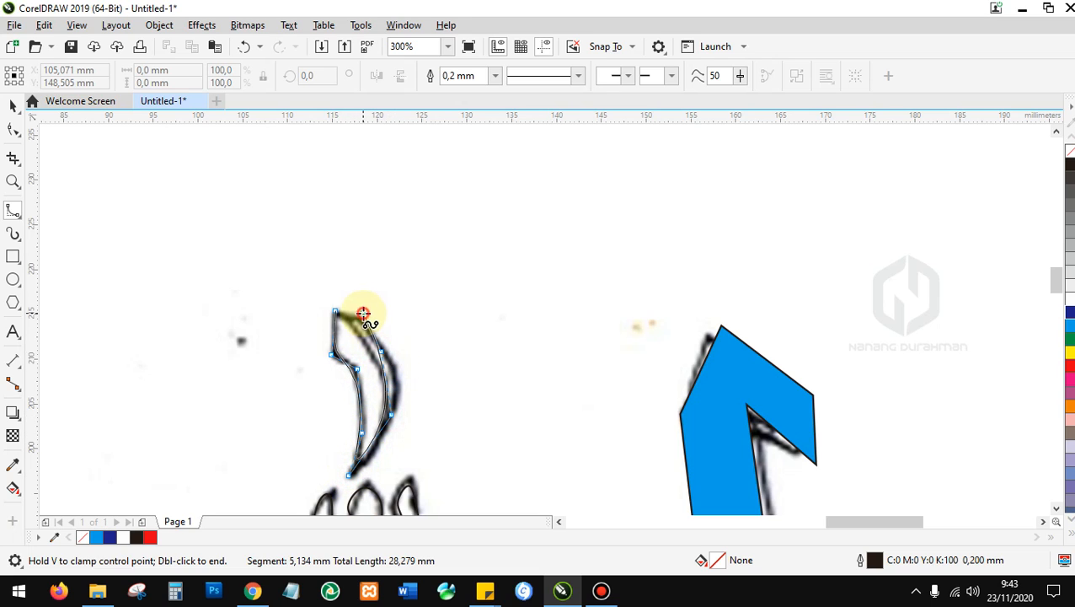
click(333, 309)
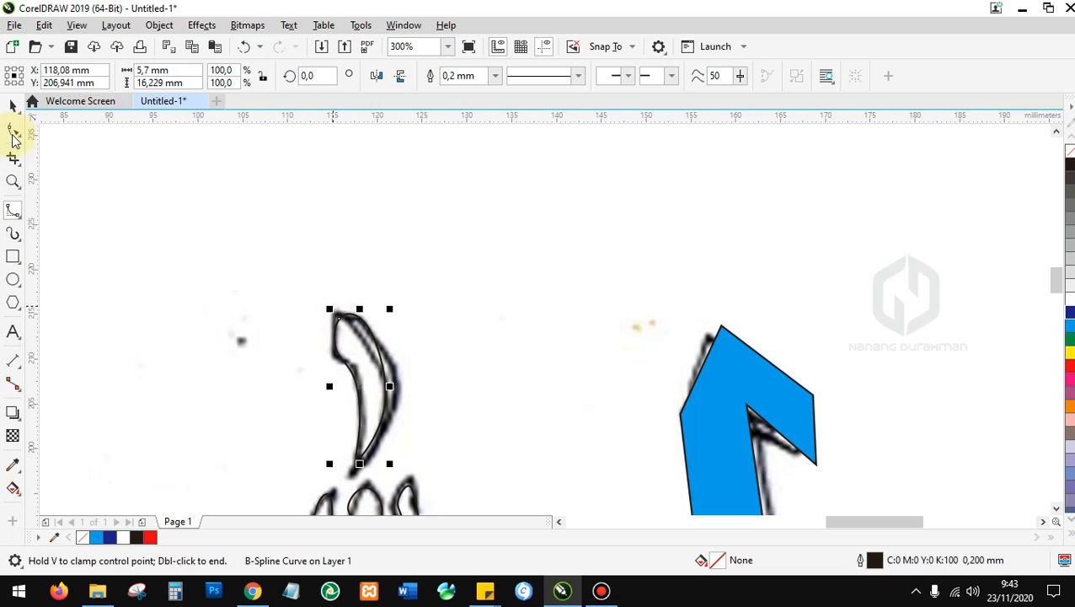
Change a Shape-tool property-bar option on the crescent curve and select its top control point.
click(13, 129)
click(159, 76)
click(365, 314)
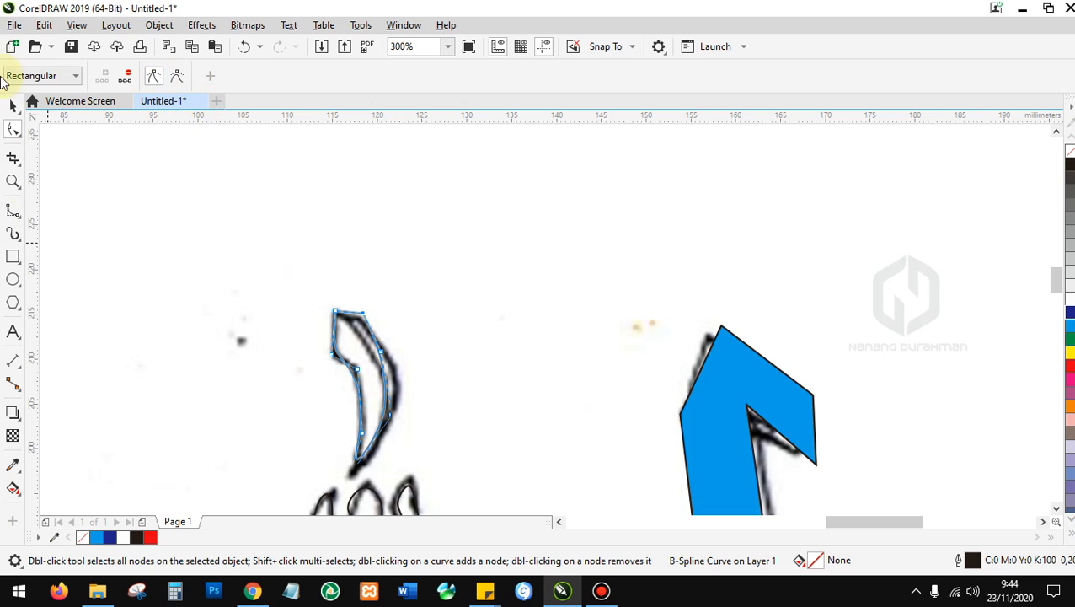
click(12, 108)
scroll(295, 185, down, 5)
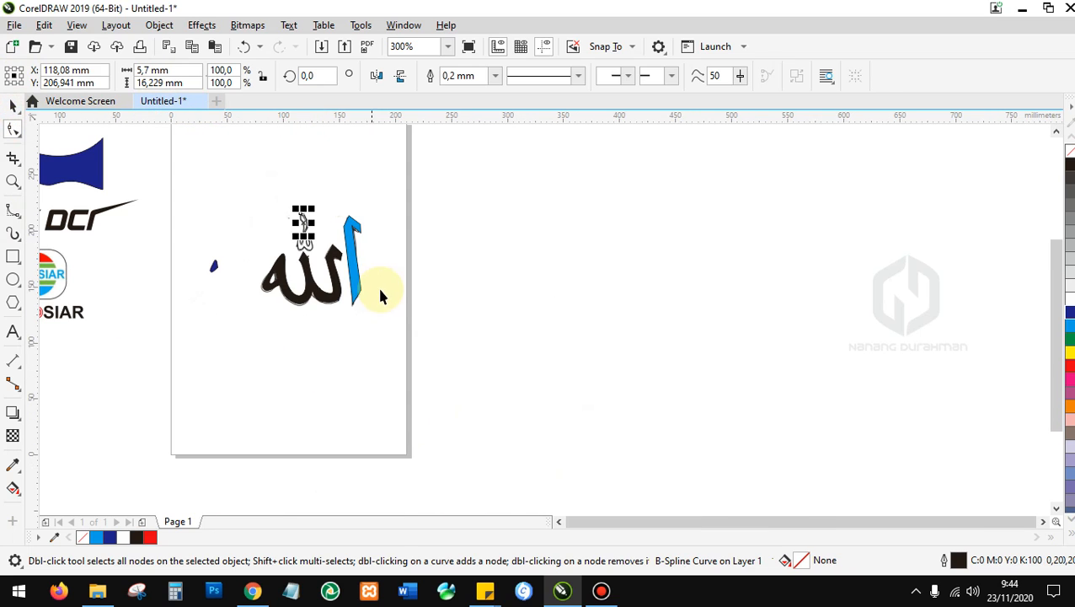
Move the reference calligraphy bitmap off to the right of the page.
click(330, 223)
drag(330, 223, 551, 230)
scroll(317, 221, up, 2)
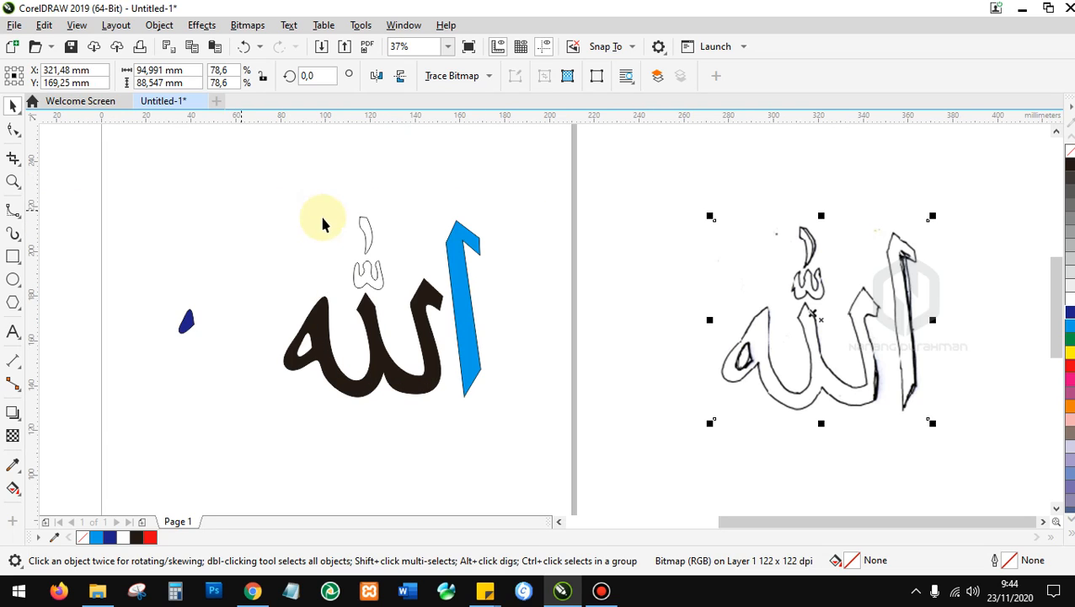
Fill the two newly traced top strokes and the blue alif with black.
drag(314, 183, 414, 313)
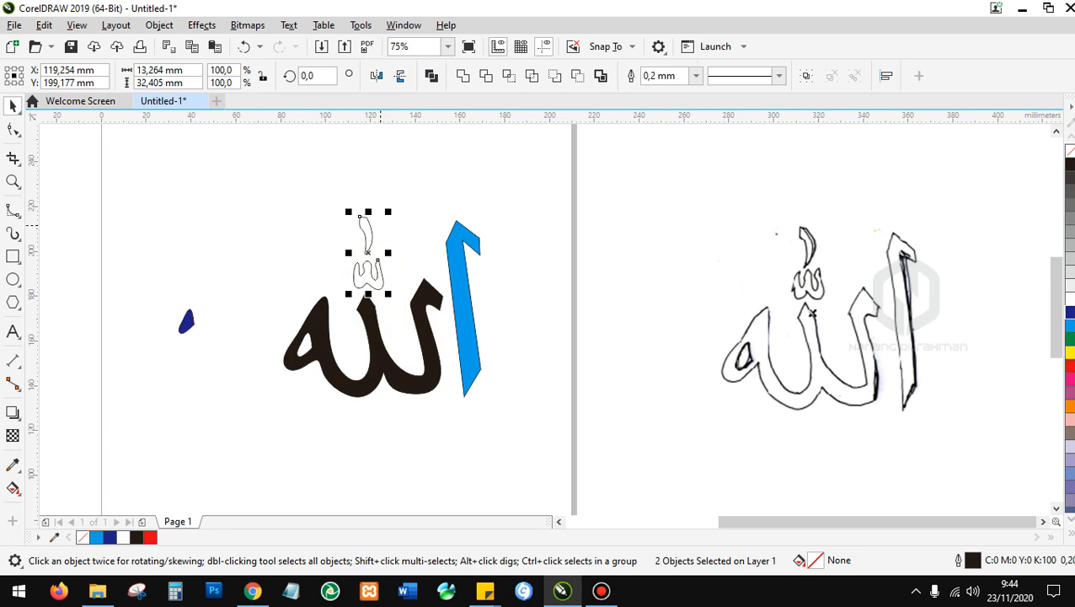
click(1068, 163)
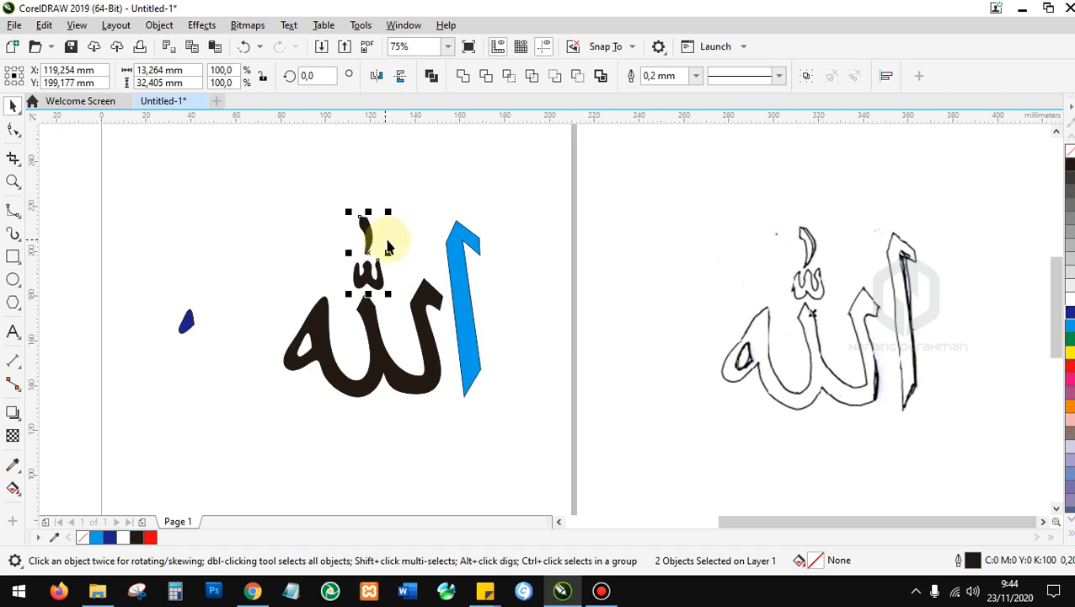
scroll(456, 244, up, 1)
click(501, 255)
click(1069, 163)
Reposition the reference bitmap beside the black Allah lettering.
scroll(585, 347, down, 2)
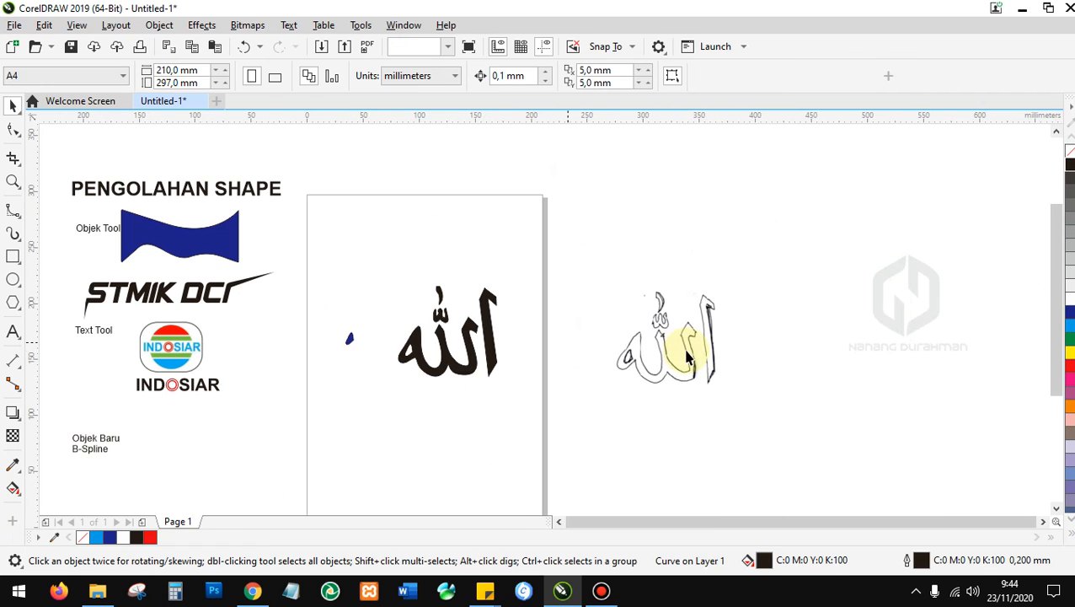
click(567, 341)
drag(564, 344, 563, 342)
scroll(504, 355, up, 1)
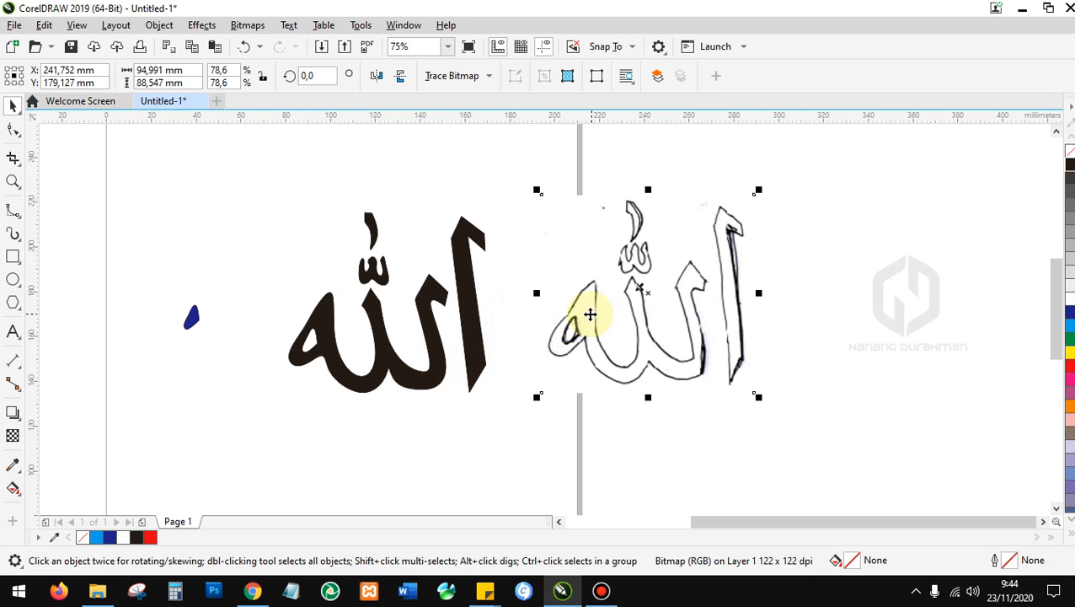
drag(586, 312, 614, 312)
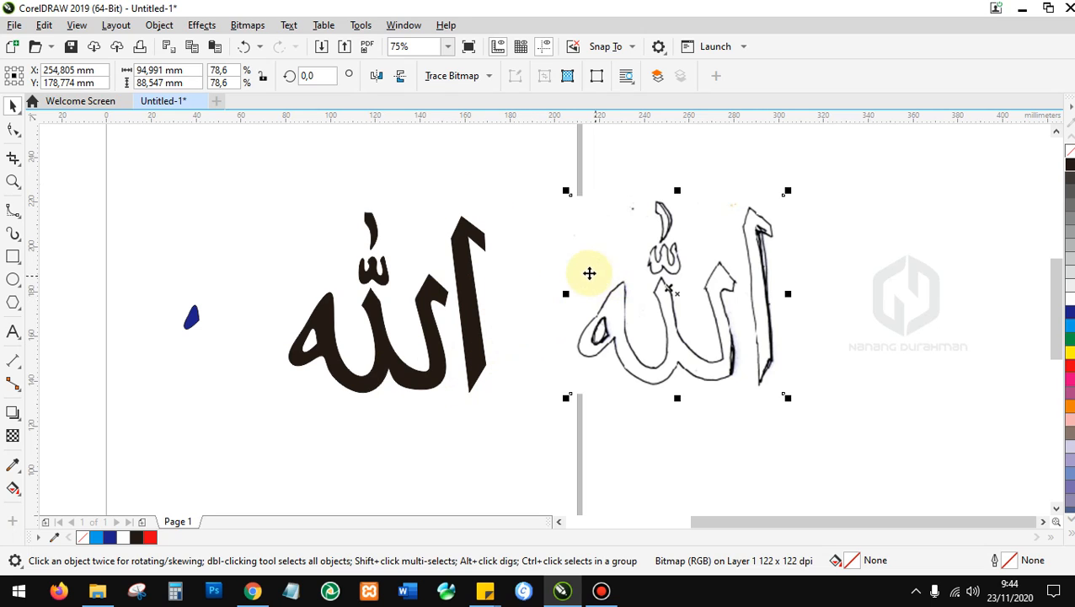
drag(577, 253, 535, 249)
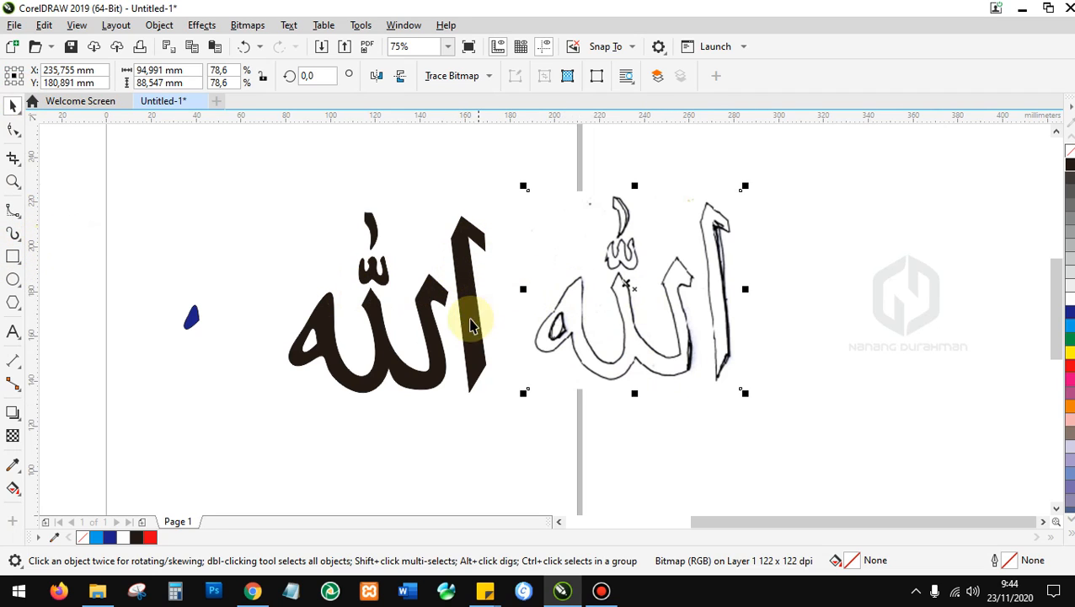
scroll(424, 381, up, 3)
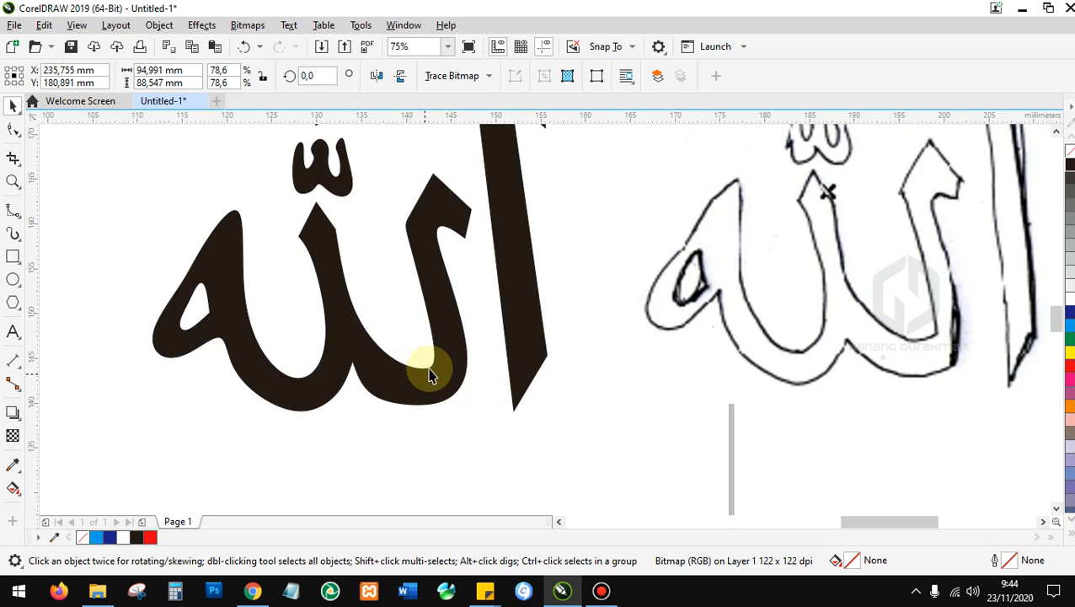
scroll(443, 316, down, 3)
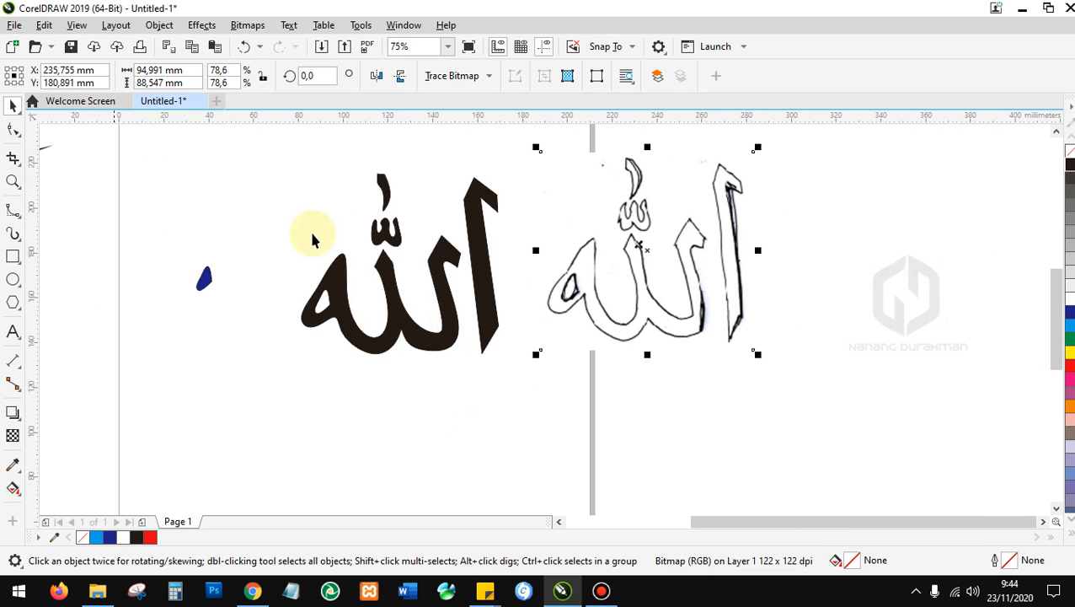
Delete the stray blue fragment and the outline reference bitmap.
key(Delete)
click(600, 263)
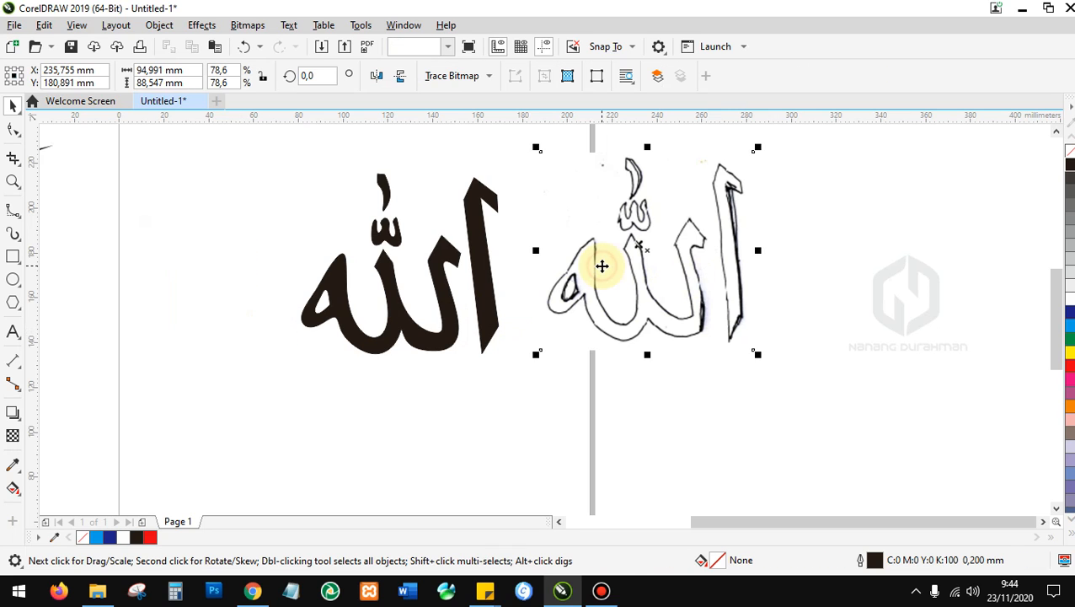
key(Delete)
scroll(623, 272, down, 4)
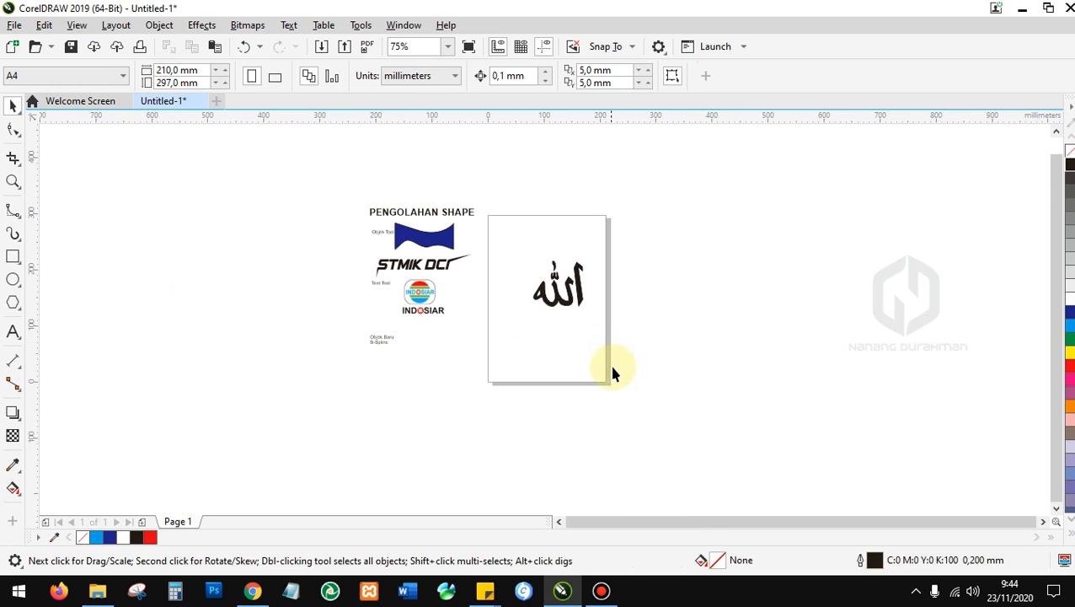
Move the whole black Allah calligraphy next to the 'Objek Baru B-Spline' label.
drag(520, 234, 611, 315)
drag(560, 289, 424, 363)
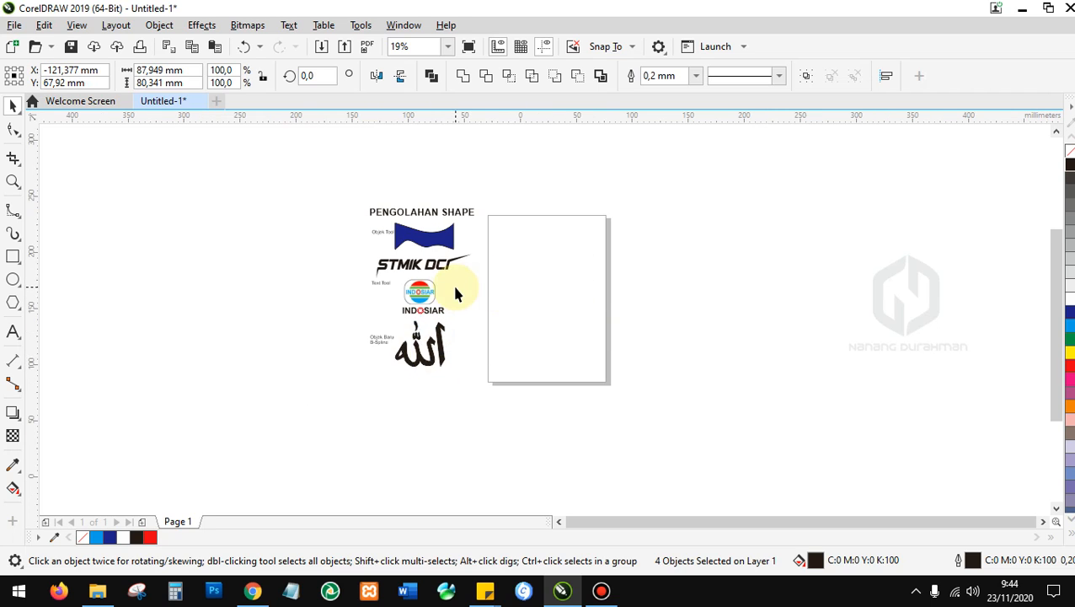
scroll(454, 285, up, 2)
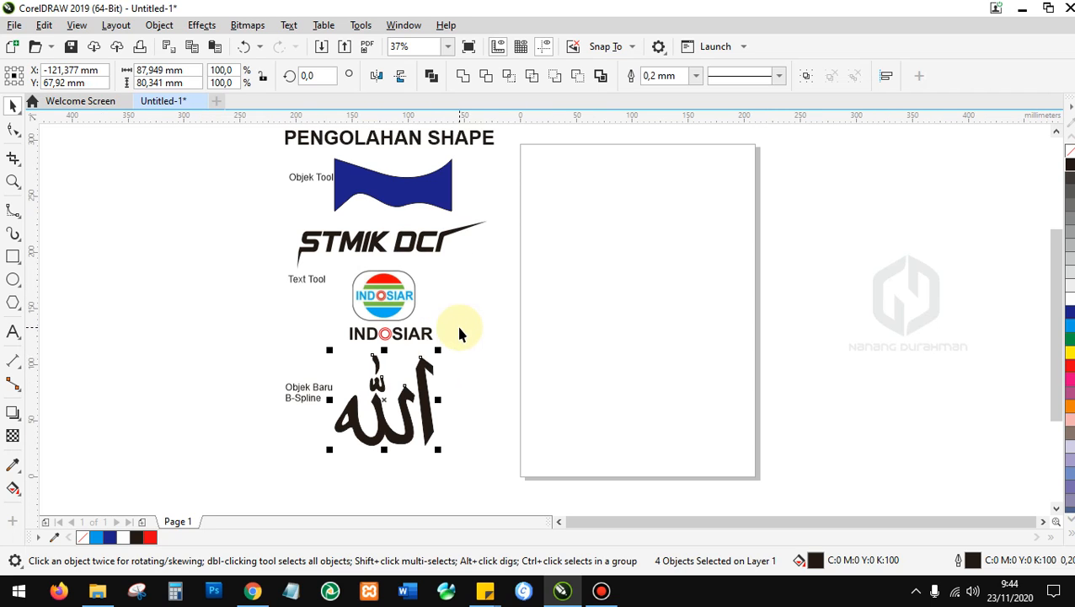
Shift the STMIK DCI lettering slightly to the right.
click(381, 185)
drag(421, 237, 447, 224)
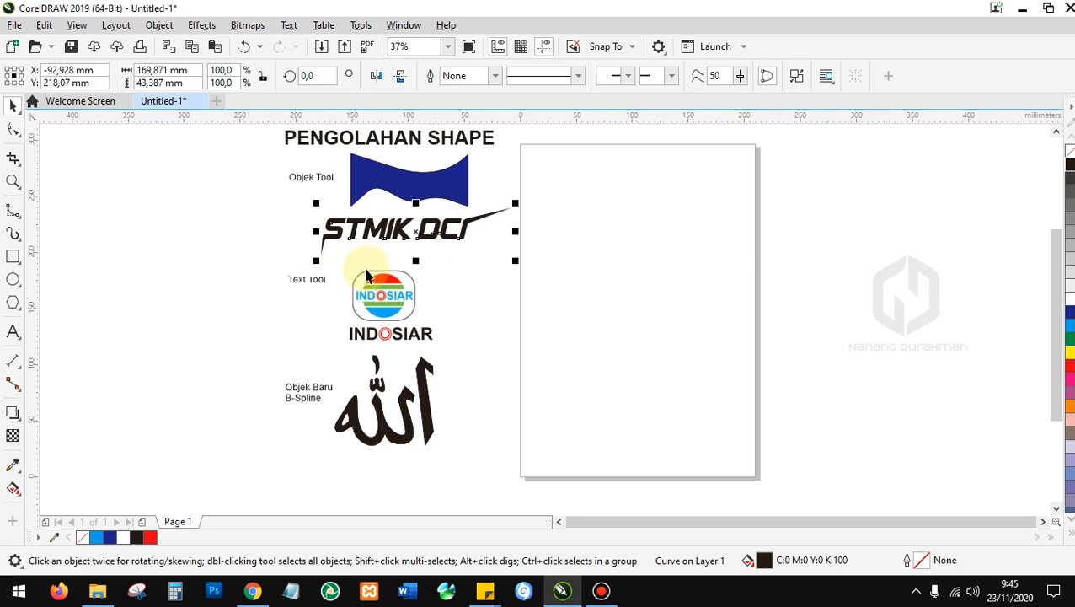
scroll(365, 270, down, 2)
scroll(366, 284, up, 2)
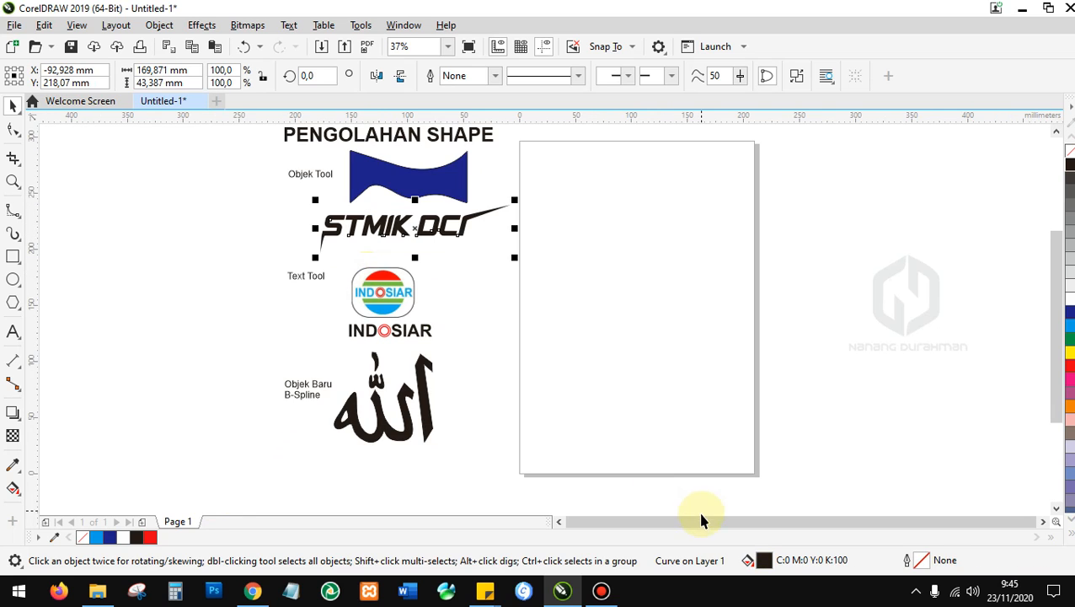